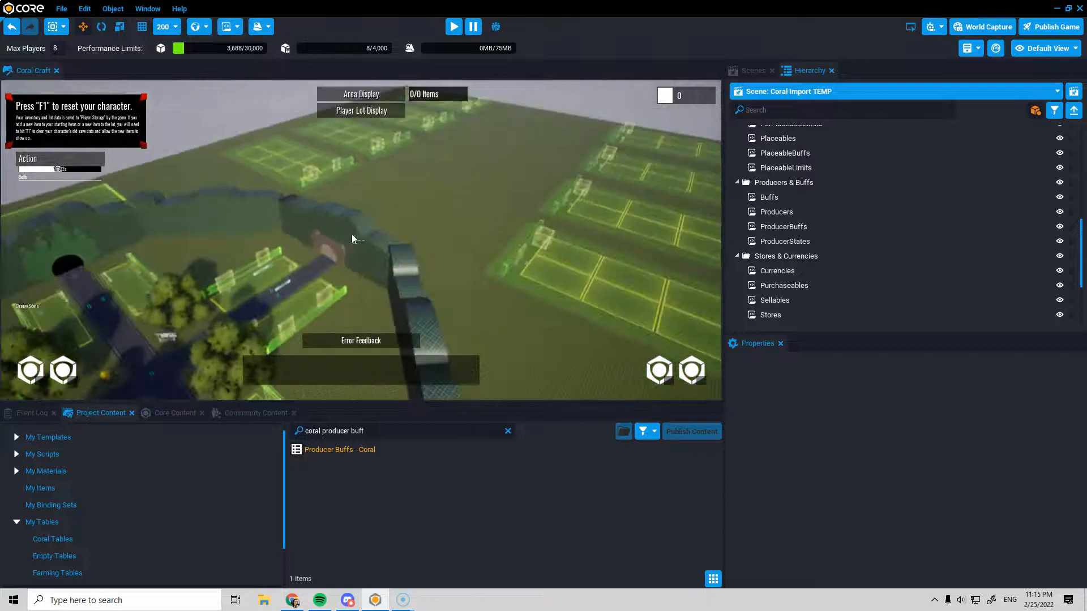
Step: Delete the last seven Back Yard groups under Assignable Areas (Back Yards), keeping only the first, and collapse that group
{"action": "right_click_drag", "start_coordinate": [391, 283], "coordinate": [514, 322]}
{"action": "left_click", "coordinate": [497, 323]}
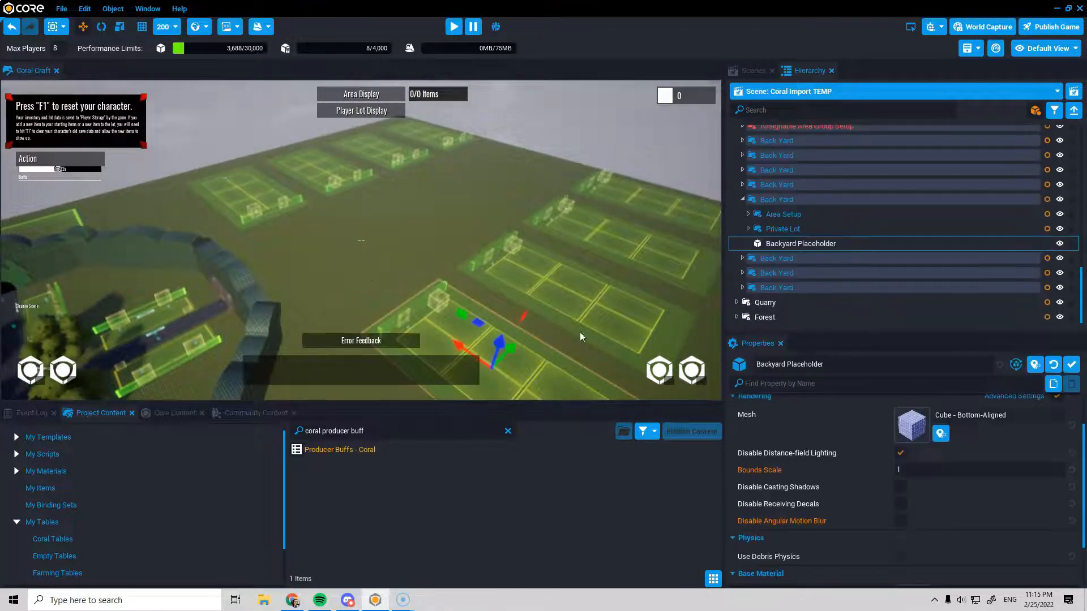
{"action": "scroll", "coordinate": [814, 263], "scroll_direction": "up", "scroll_amount": 2}
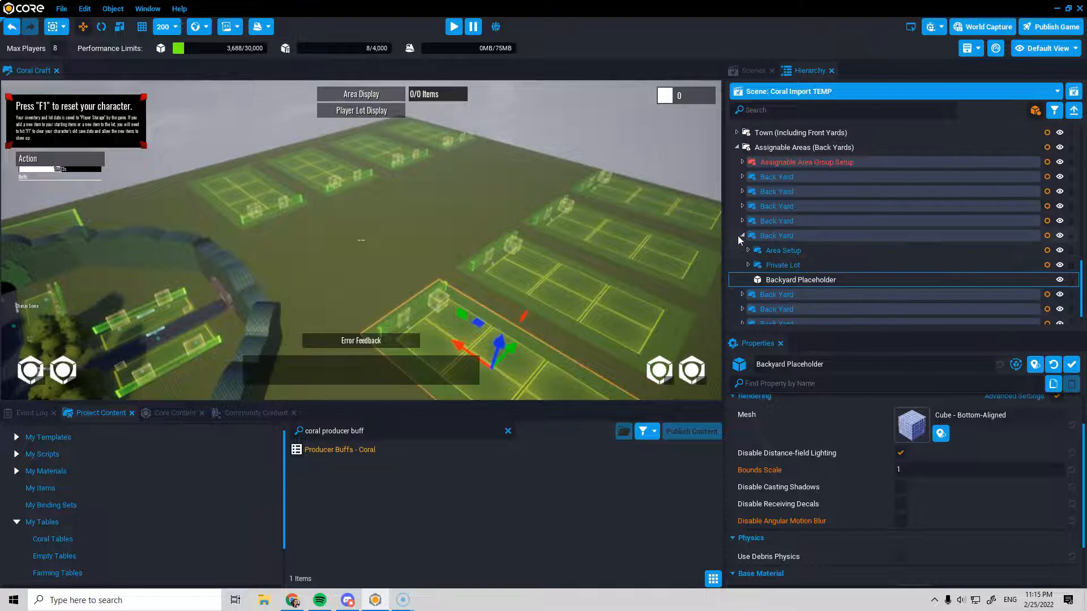
{"action": "left_click", "coordinate": [743, 237]}
{"action": "left_click", "coordinate": [744, 238]}
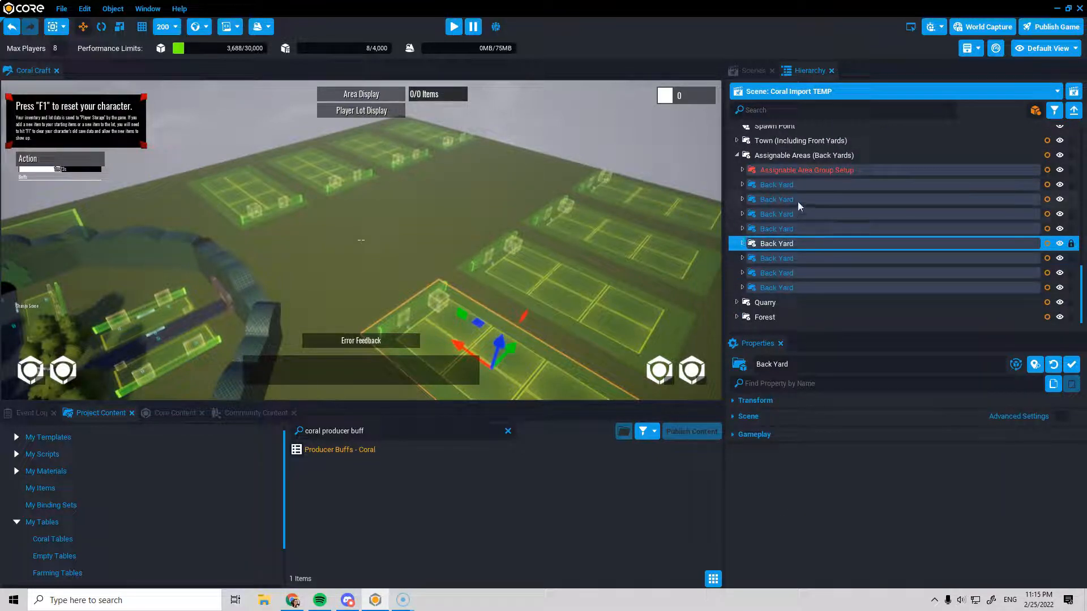
{"action": "left_click", "coordinate": [799, 199]}
{"action": "left_click", "coordinate": [810, 287], "text": "shift"}
{"action": "right_click_drag", "start_coordinate": [617, 226], "coordinate": [512, 223]}
{"action": "key", "text": "s"}
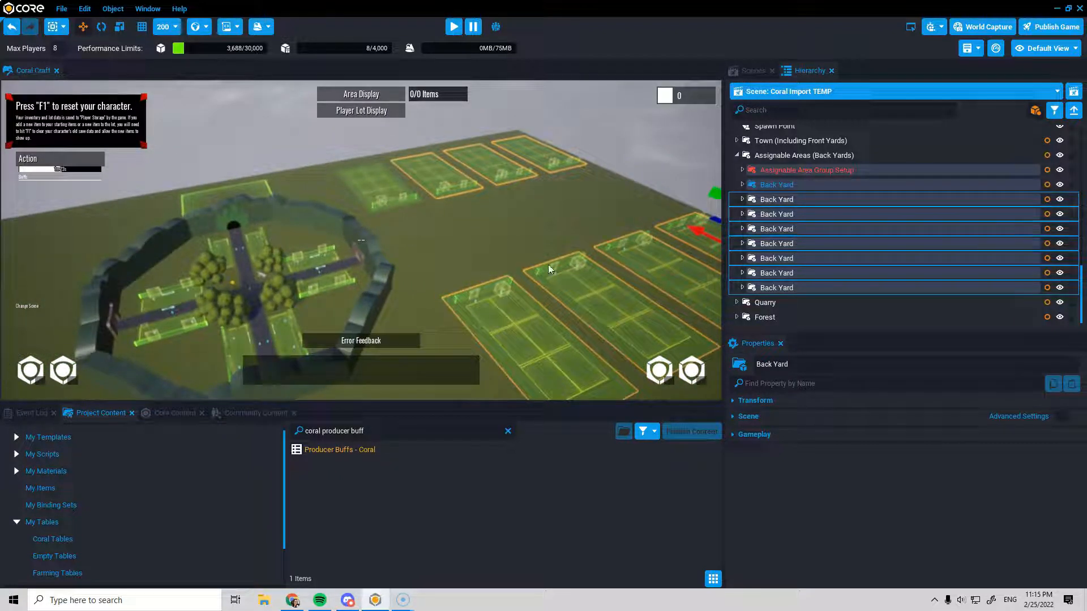
{"action": "right_click", "coordinate": [787, 245]}
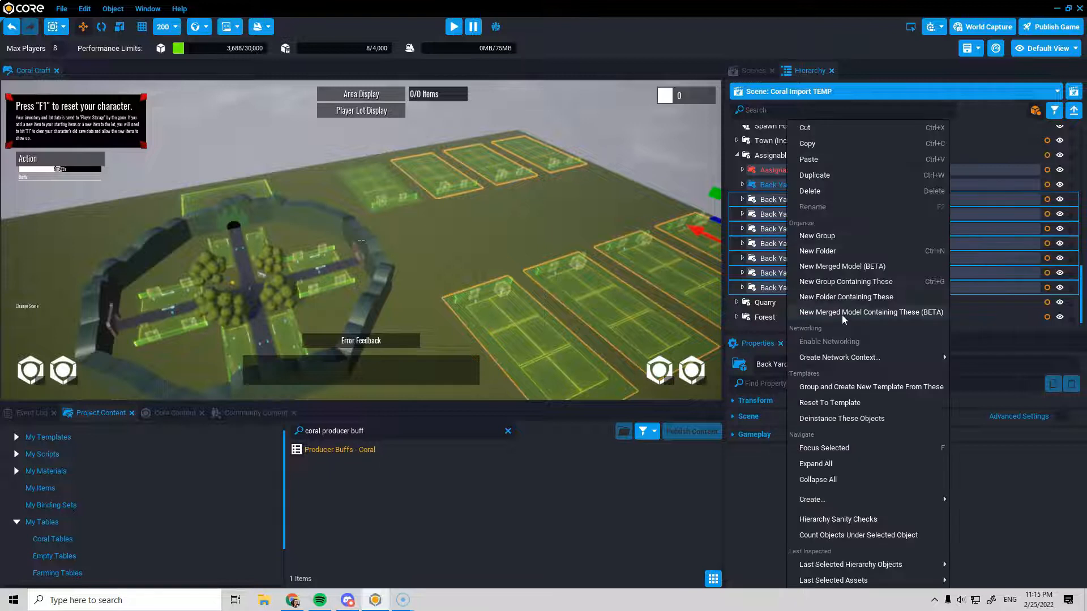
{"action": "left_click", "coordinate": [811, 192]}
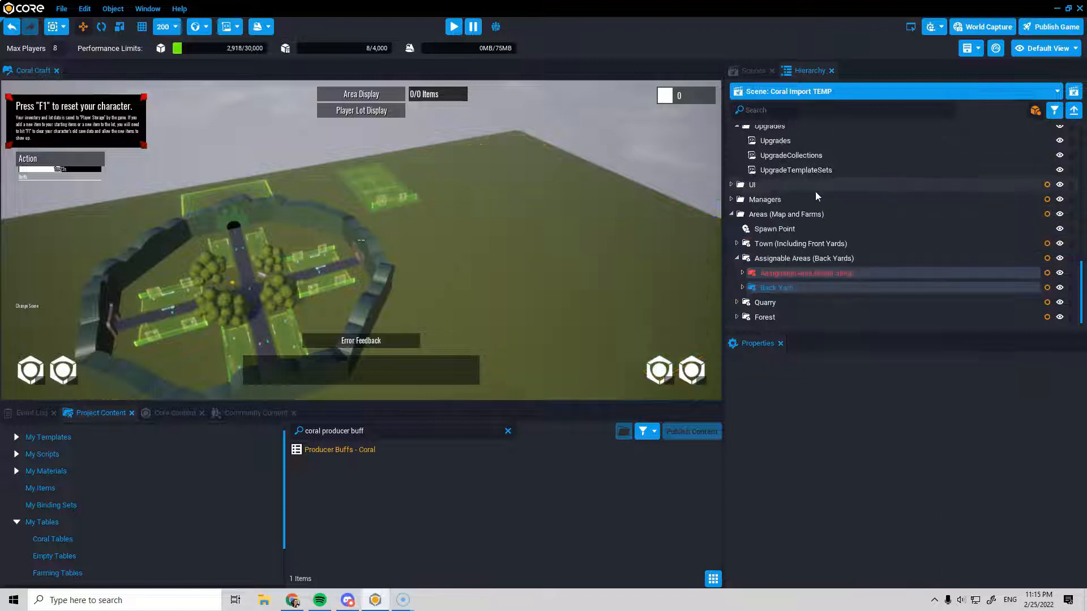
{"action": "right_click_drag", "start_coordinate": [507, 241], "coordinate": [533, 251]}
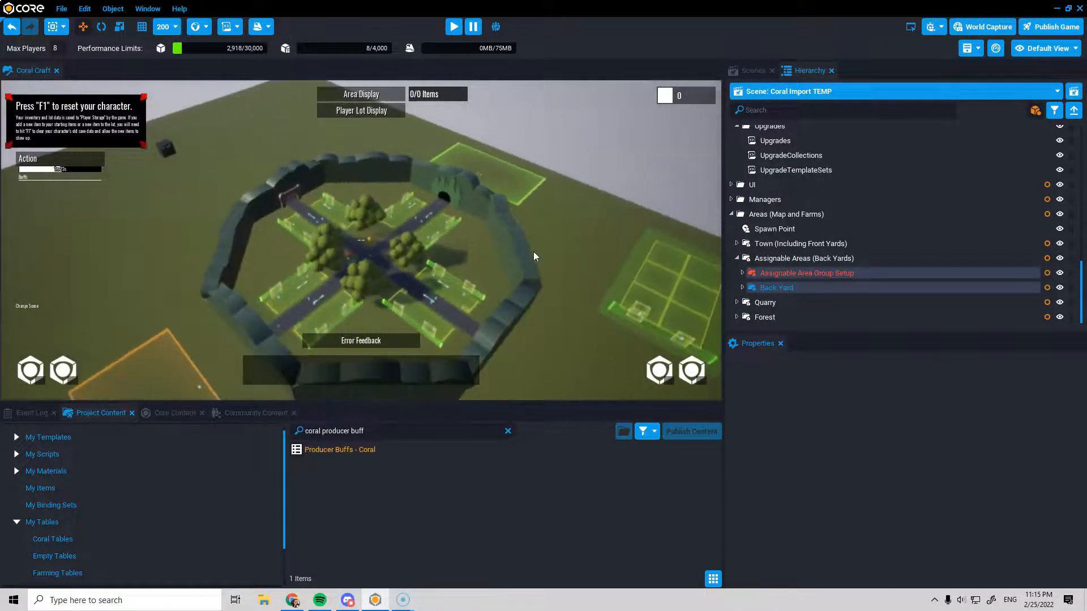
{"action": "left_click", "coordinate": [735, 259]}
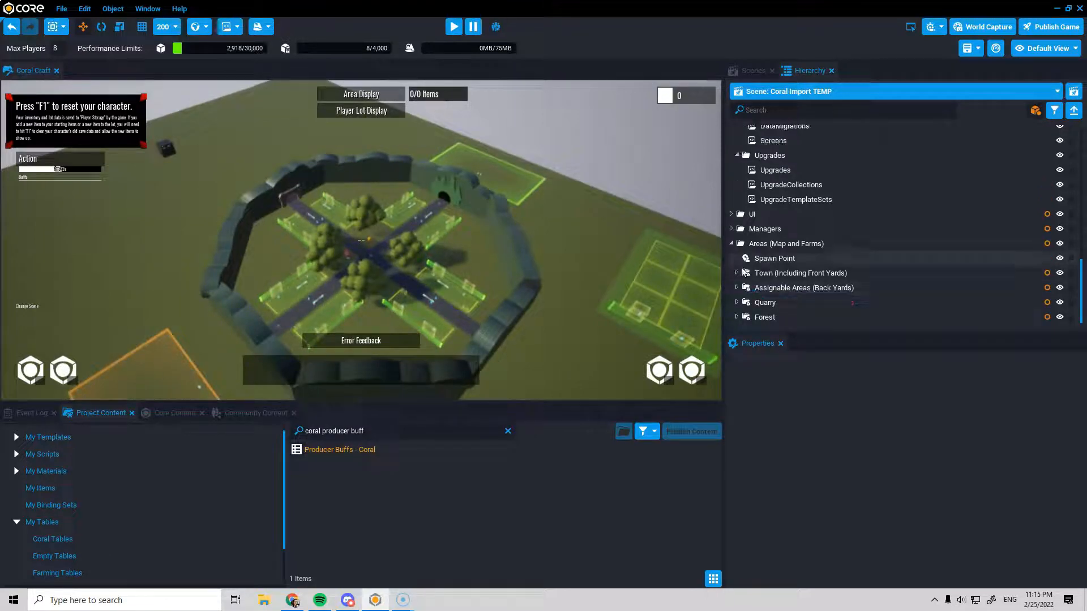
Step: Delete the last seven Front Yard groups under the Town's Player Farms (Front Yards), keeping only the first one
{"action": "left_click", "coordinate": [736, 273]}
{"action": "scroll", "coordinate": [747, 267], "scroll_direction": "down", "scroll_amount": 3}
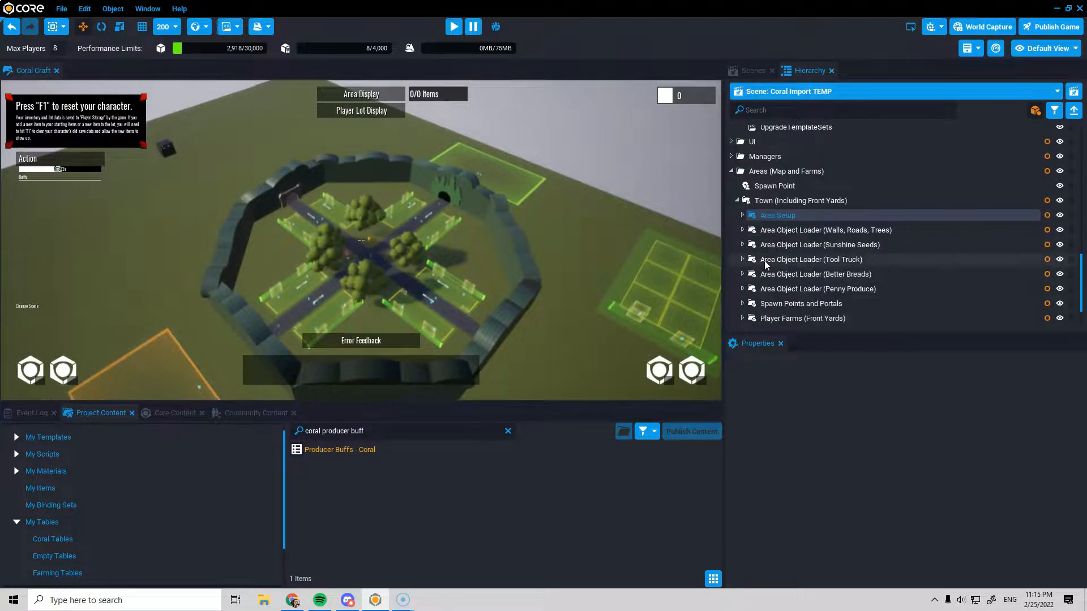
{"action": "left_click", "coordinate": [808, 248]}
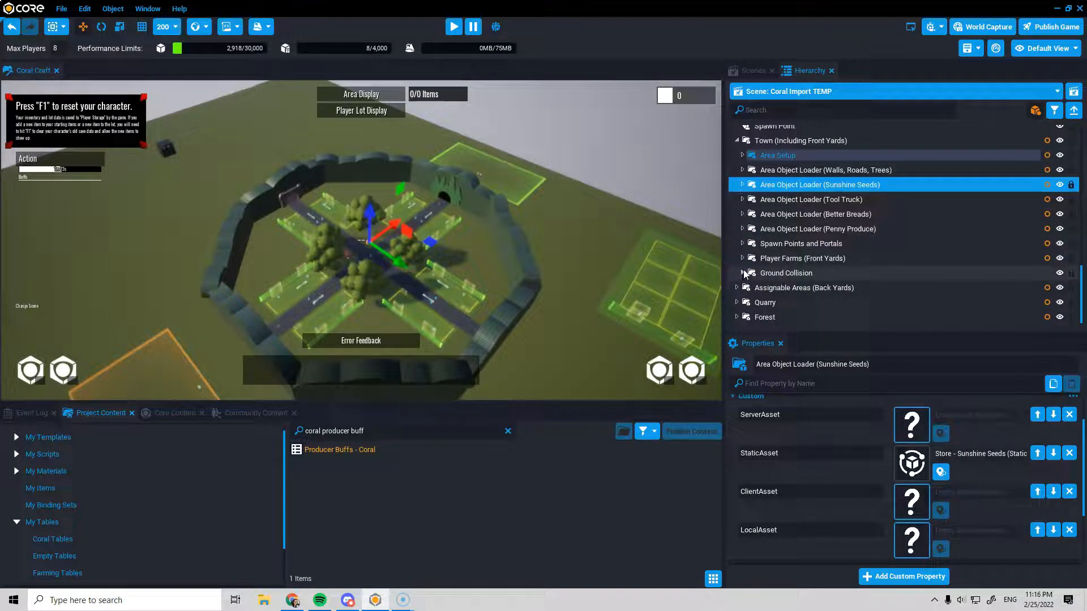
{"action": "left_click", "coordinate": [743, 259]}
{"action": "scroll", "coordinate": [792, 249], "scroll_direction": "down", "scroll_amount": 4}
{"action": "left_click", "coordinate": [793, 197]}
{"action": "left_click", "coordinate": [804, 285], "text": "shift"}
{"action": "right_click", "coordinate": [808, 238]}
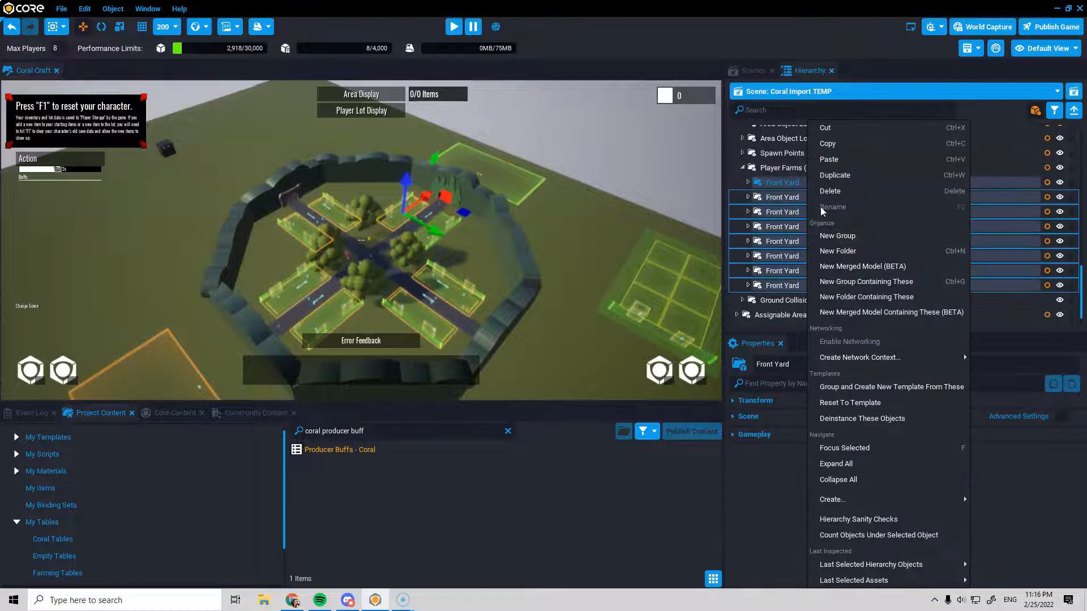
{"action": "key", "text": "Delete"}
{"action": "left_click", "coordinate": [743, 244]}
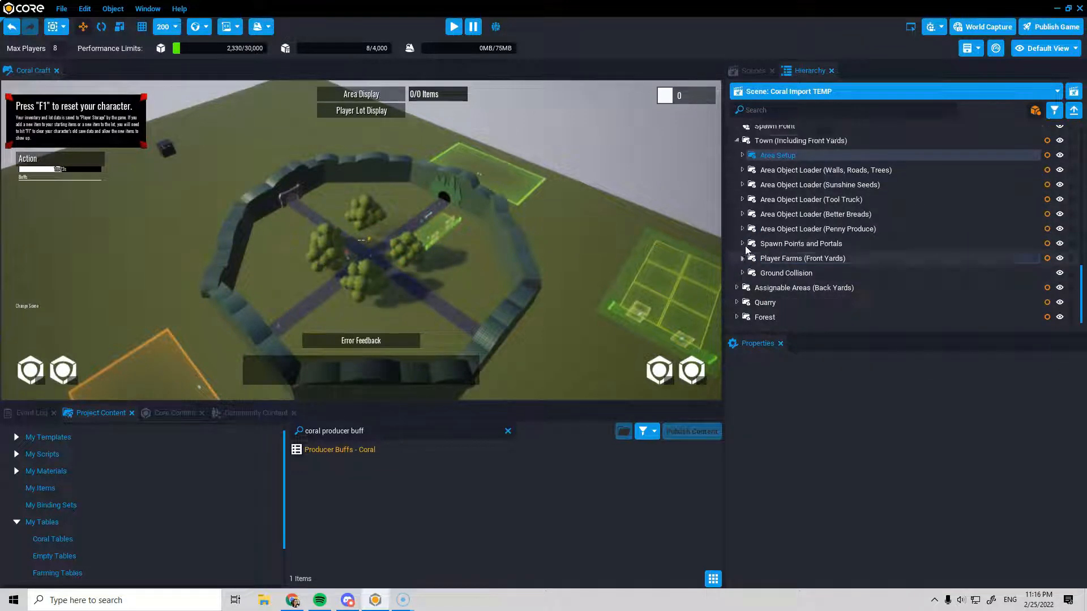
Step: Delete the Town - Static group from the StaticContext of Area Object Loader (Walls, Roads, Trees)
{"action": "right_click_drag", "start_coordinate": [463, 220], "coordinate": [454, 277]}
{"action": "left_click", "coordinate": [500, 294]}
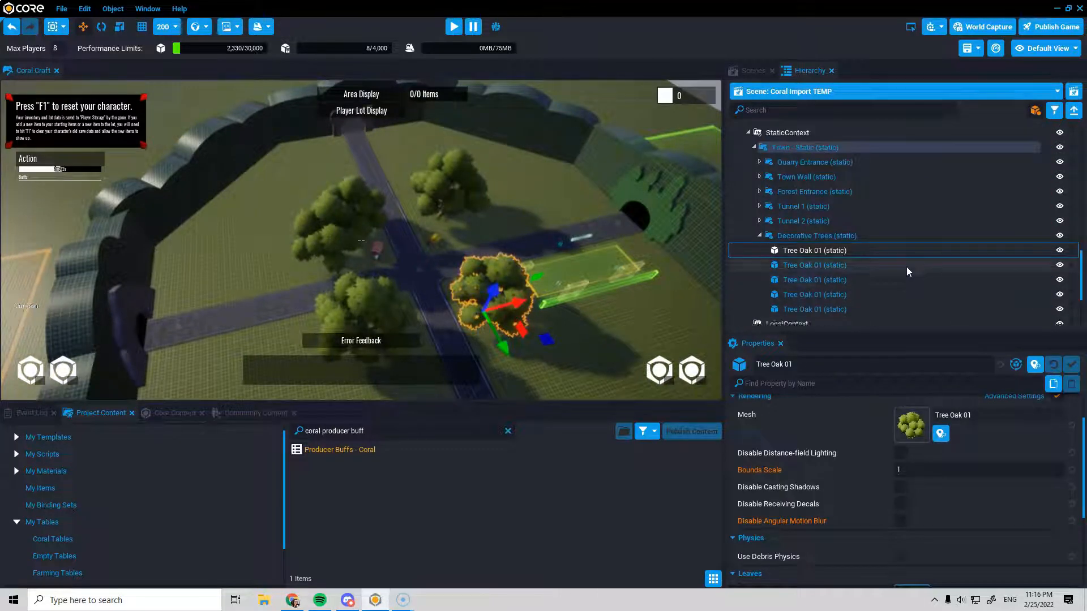
{"action": "scroll", "coordinate": [835, 277], "scroll_direction": "up", "scroll_amount": 2}
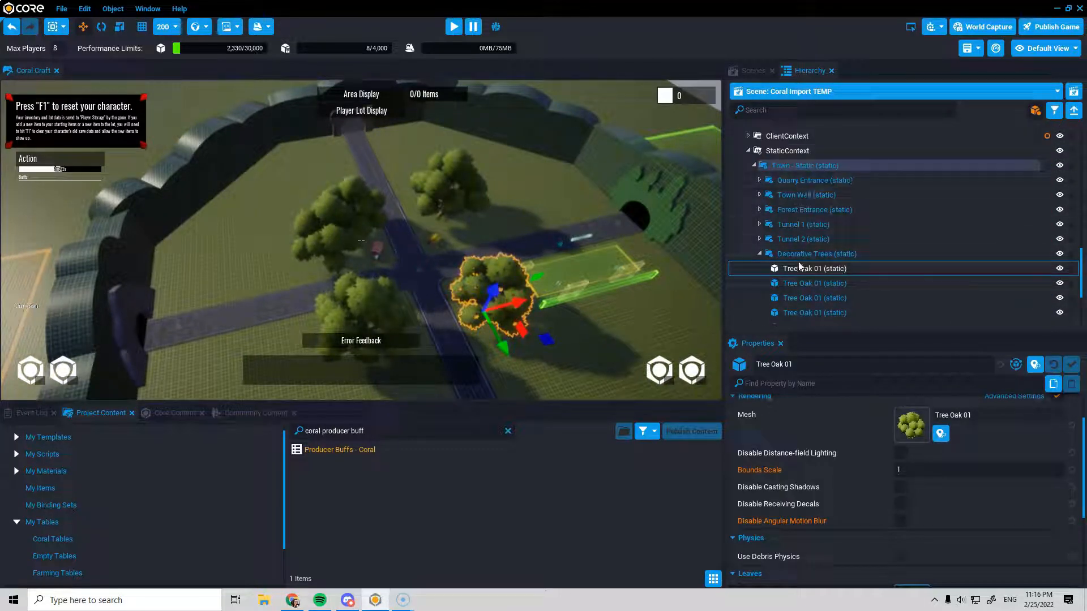
{"action": "left_click", "coordinate": [760, 253]}
{"action": "left_click", "coordinate": [754, 166]}
{"action": "scroll", "coordinate": [787, 226], "scroll_direction": "up", "scroll_amount": 6}
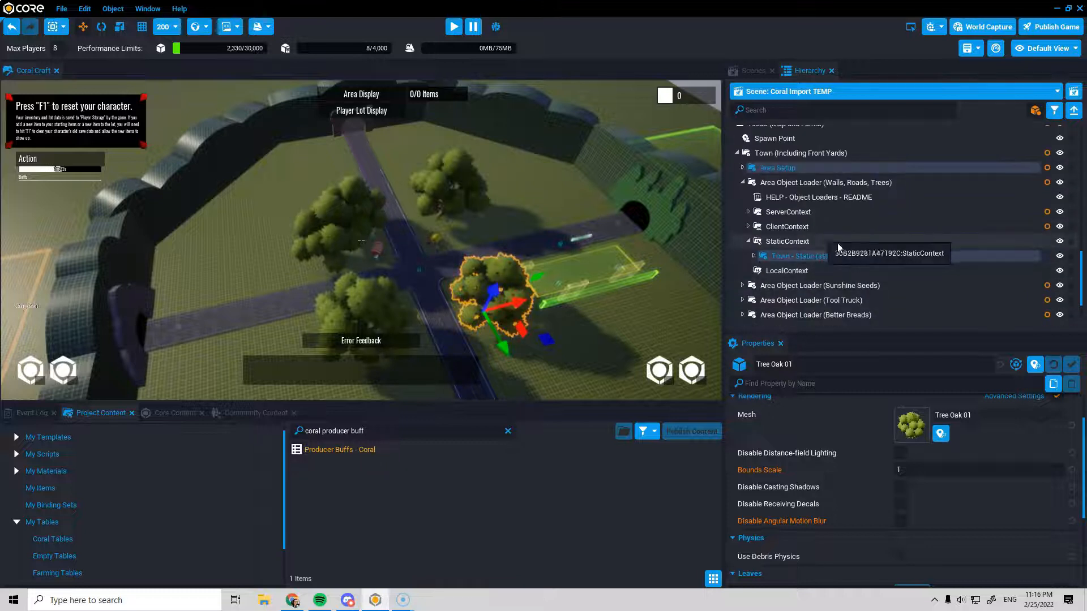
{"action": "right_click", "coordinate": [807, 257]}
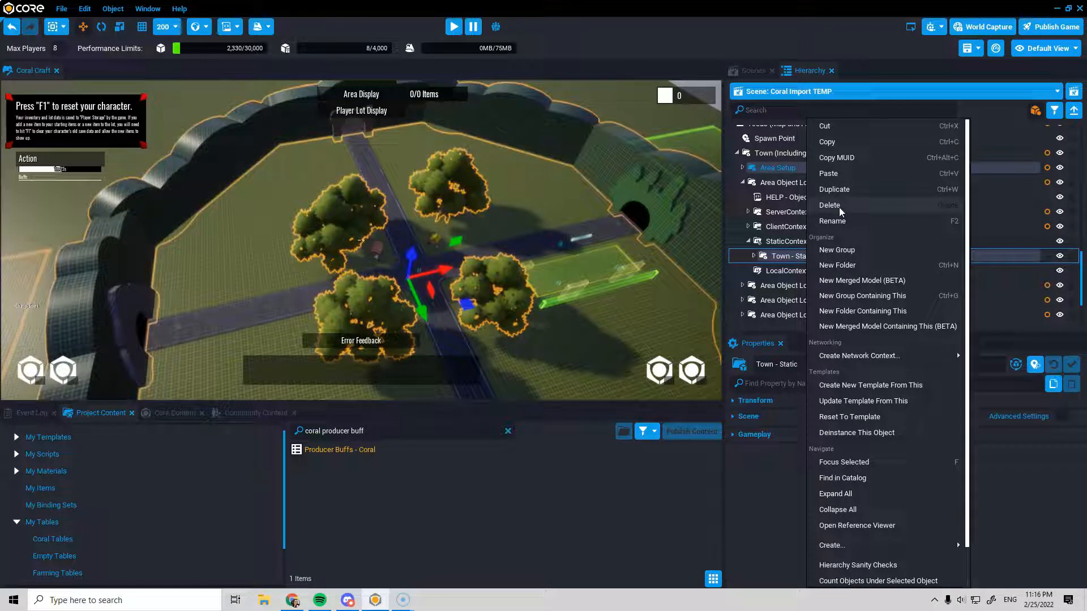
{"action": "left_click", "coordinate": [788, 256]}
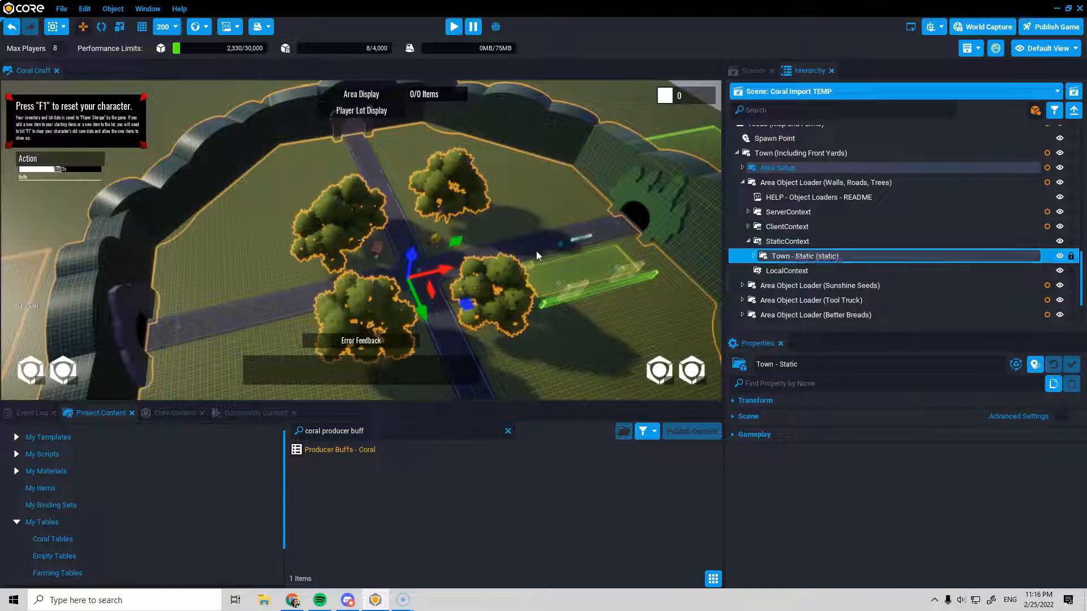
{"action": "right_click_drag", "start_coordinate": [345, 238], "coordinate": [405, 223]}
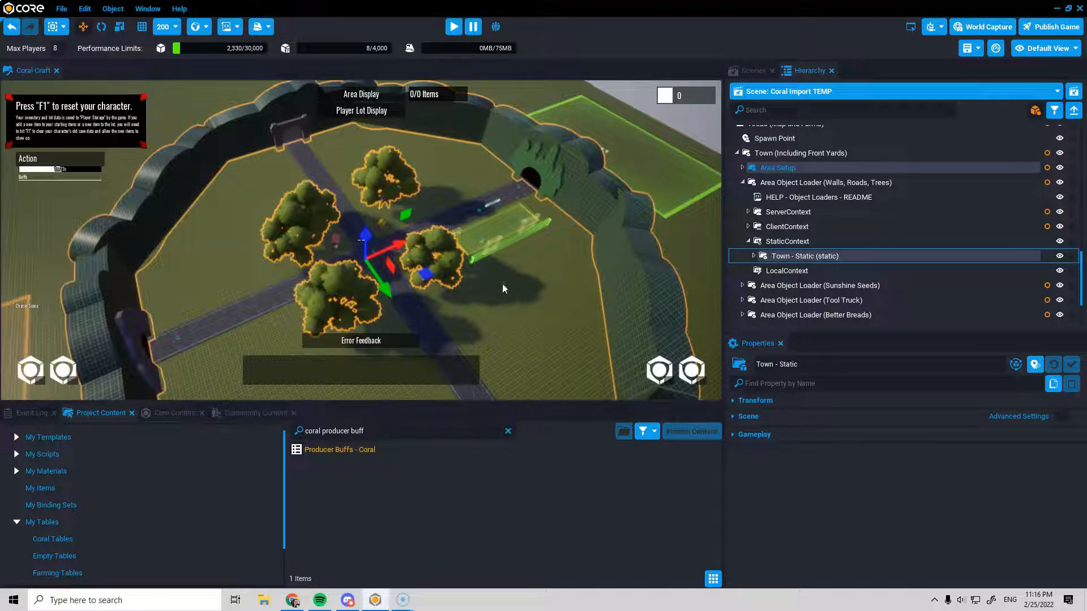
{"action": "right_click_drag", "start_coordinate": [426, 297], "coordinate": [452, 287]}
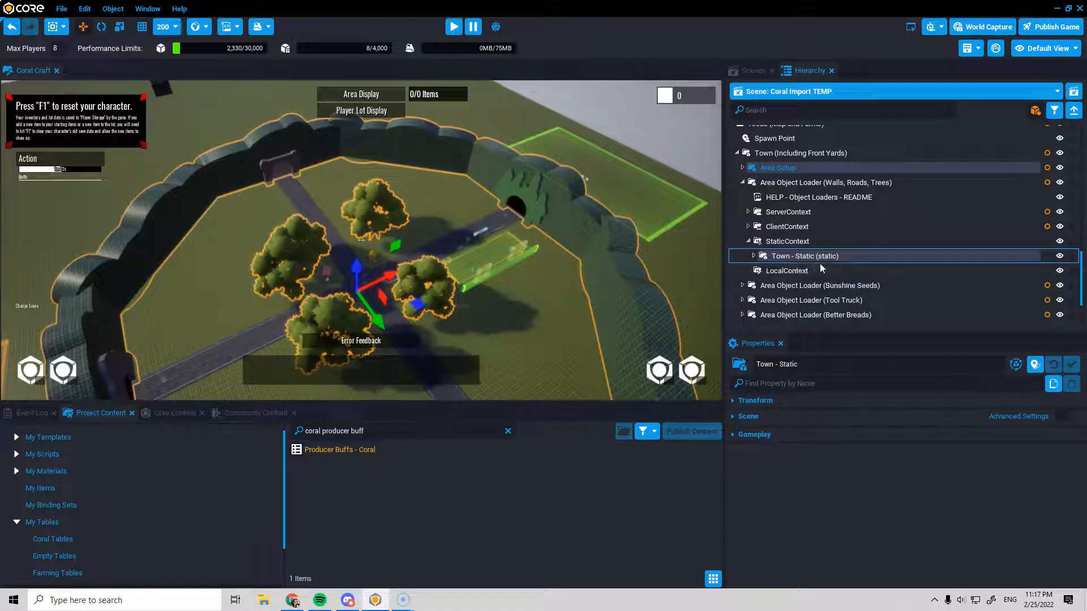
{"action": "right_click", "coordinate": [826, 256]}
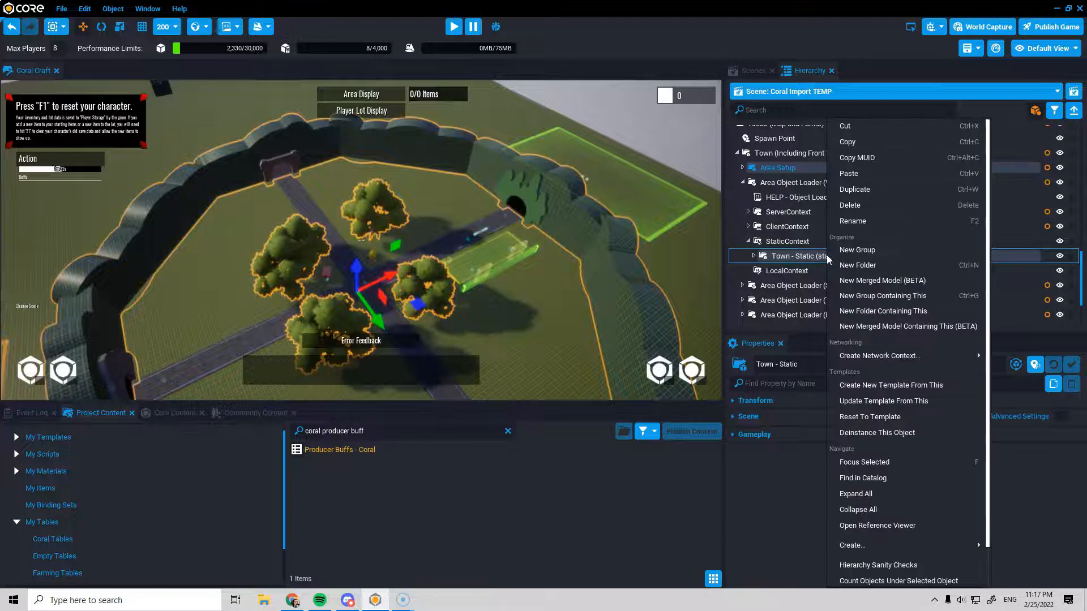
{"action": "left_click", "coordinate": [855, 206]}
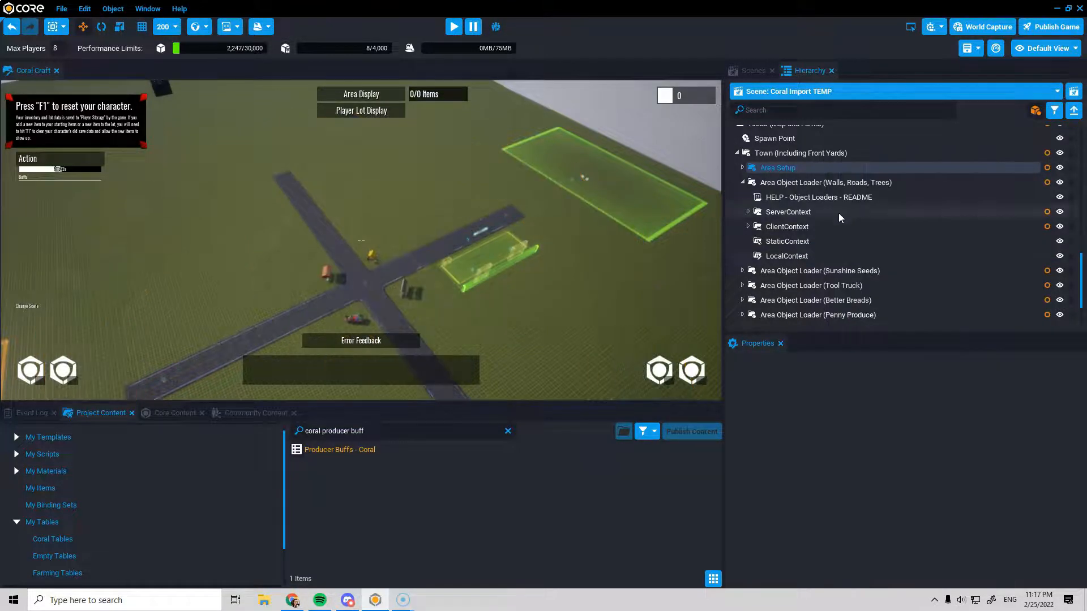
Step: Delete the Roads group inside the Town's Ground Collision group, keeping the Ground object
{"action": "key", "text": "w"}
{"action": "right_click_drag", "start_coordinate": [410, 255], "coordinate": [447, 253]}
{"action": "scroll", "coordinate": [448, 254], "scroll_direction": "down", "scroll_amount": 3}
{"action": "left_click", "coordinate": [457, 270]}
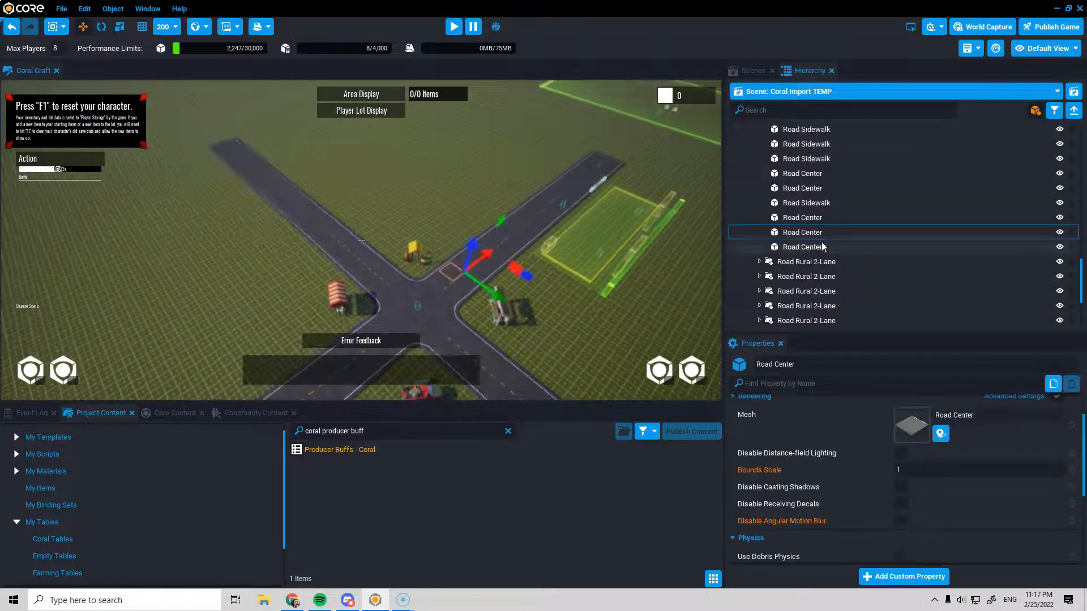
{"action": "scroll", "coordinate": [833, 218], "scroll_direction": "up", "scroll_amount": 1}
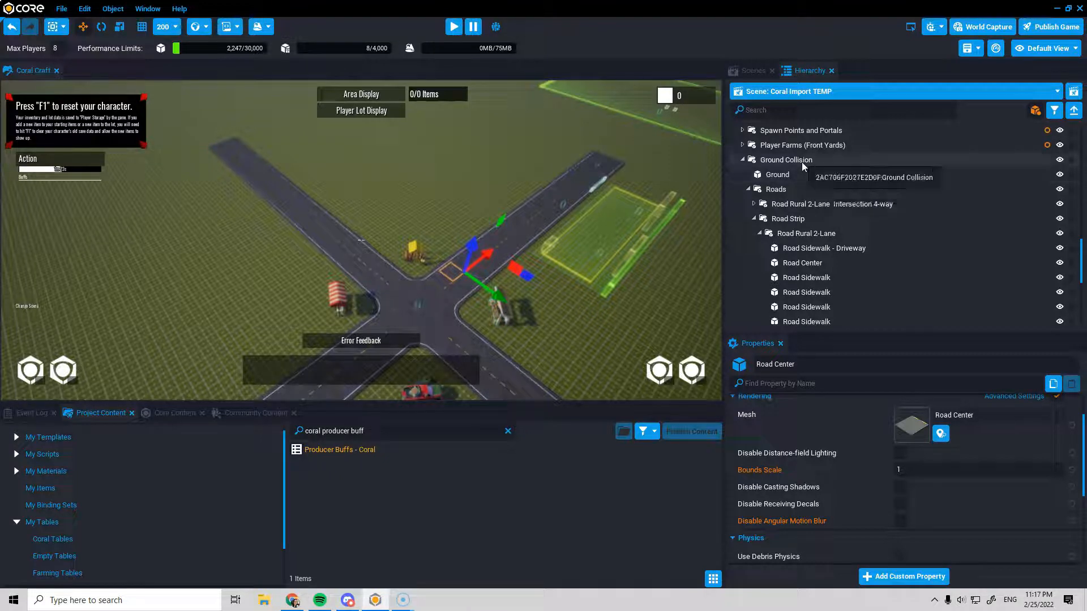
{"action": "right_click", "coordinate": [792, 191]}
{"action": "left_click", "coordinate": [823, 208]}
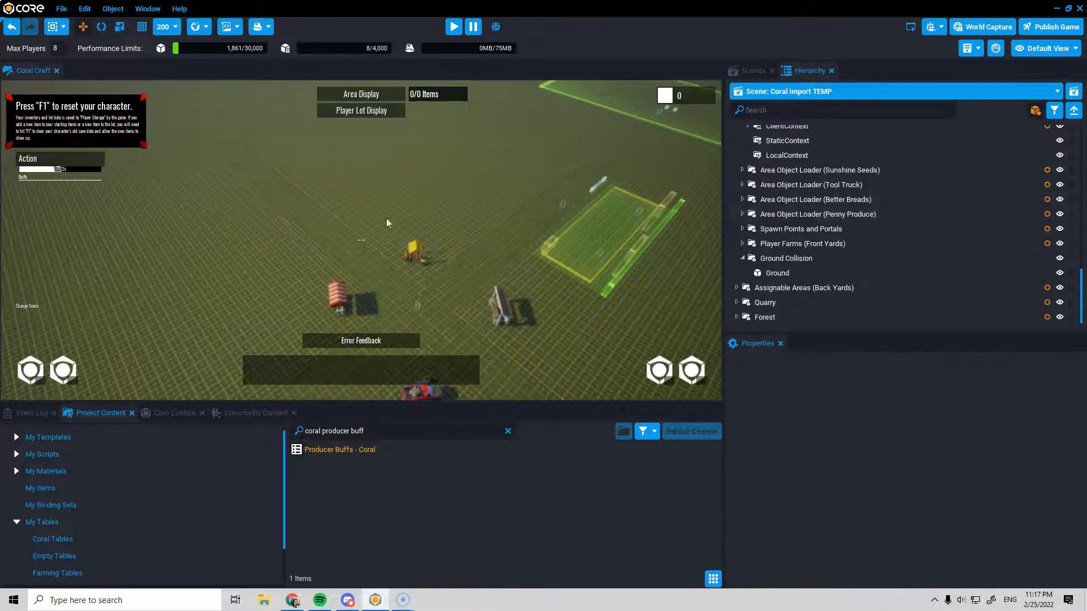
Step: Examine the Sunshine Seeds store, its Area Object Loader's StaticAsset reference and the matching store group in StaticContext
{"action": "scroll", "coordinate": [521, 253], "scroll_direction": "up", "scroll_amount": 5}
{"action": "key", "text": "w"}
{"action": "right_click_drag", "start_coordinate": [460, 253], "coordinate": [313, 275]}
{"action": "right_click_drag", "start_coordinate": [498, 258], "coordinate": [329, 269]}
{"action": "scroll", "coordinate": [530, 253], "scroll_direction": "down", "scroll_amount": 6}
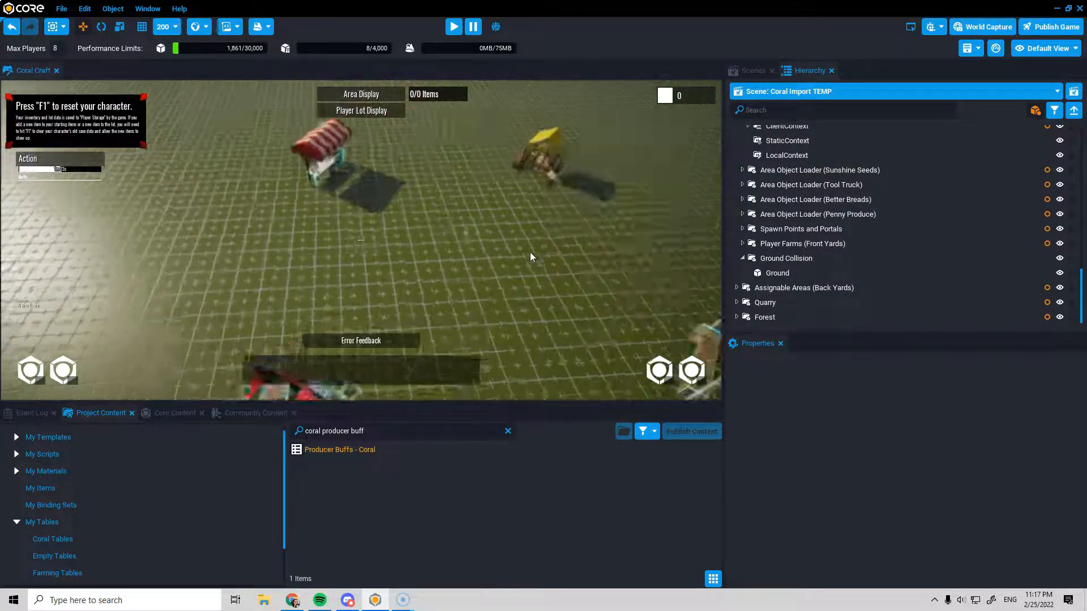
{"action": "left_click", "coordinate": [478, 191]}
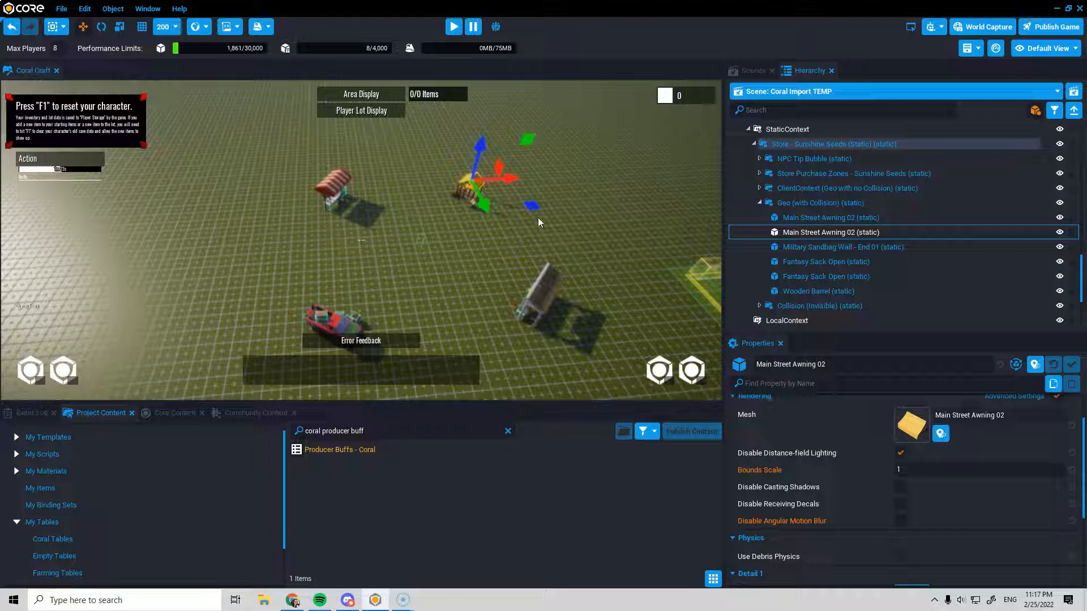
{"action": "right_click_drag", "start_coordinate": [241, 222], "coordinate": [314, 217]}
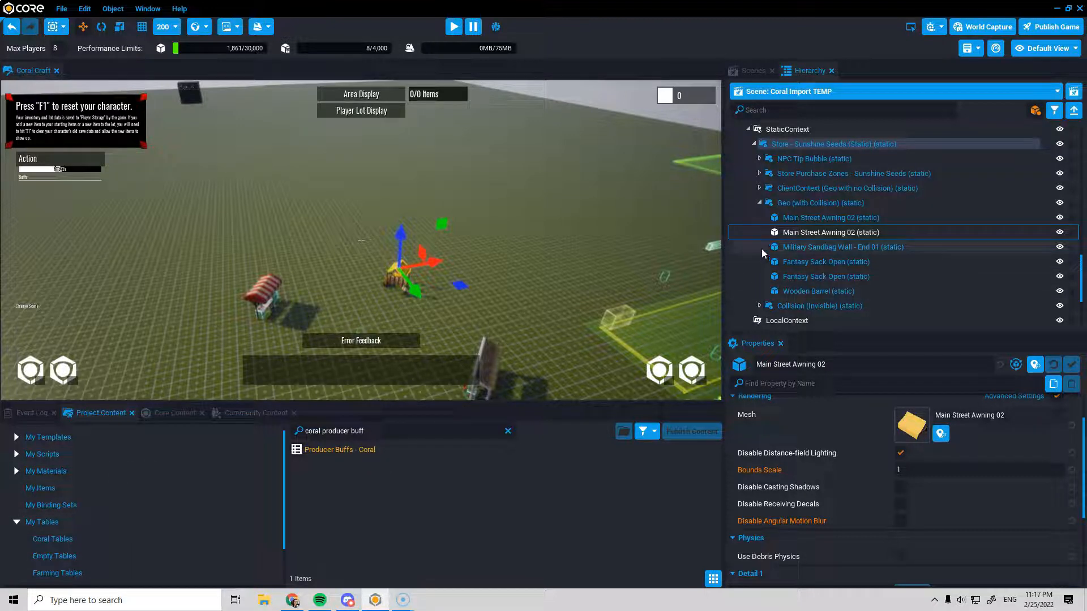
{"action": "left_click", "coordinate": [759, 203]}
{"action": "scroll", "coordinate": [827, 260], "scroll_direction": "up", "scroll_amount": 3}
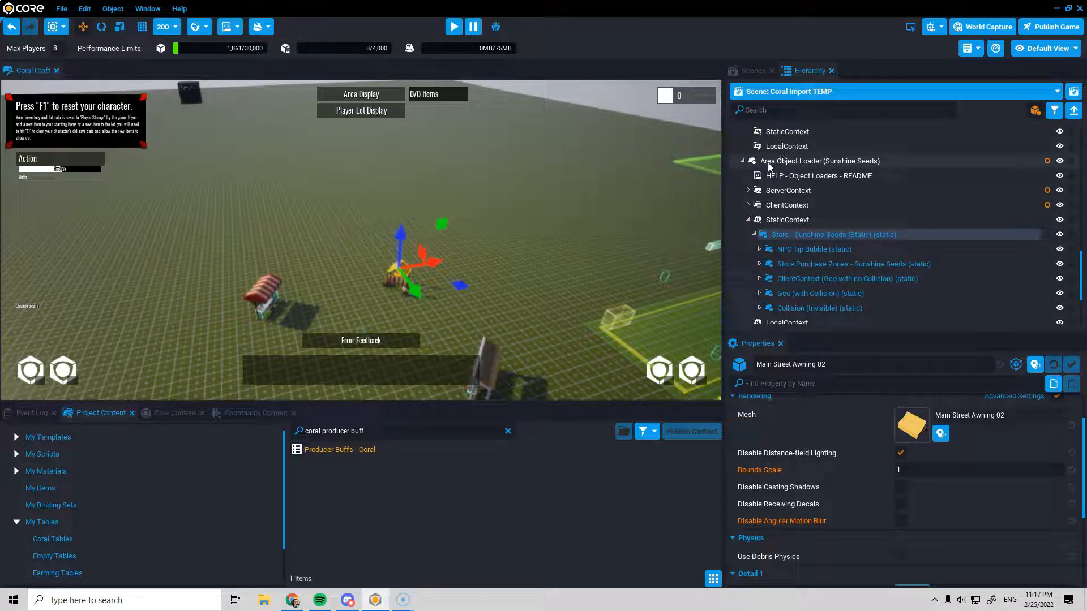
{"action": "left_click", "coordinate": [804, 161]}
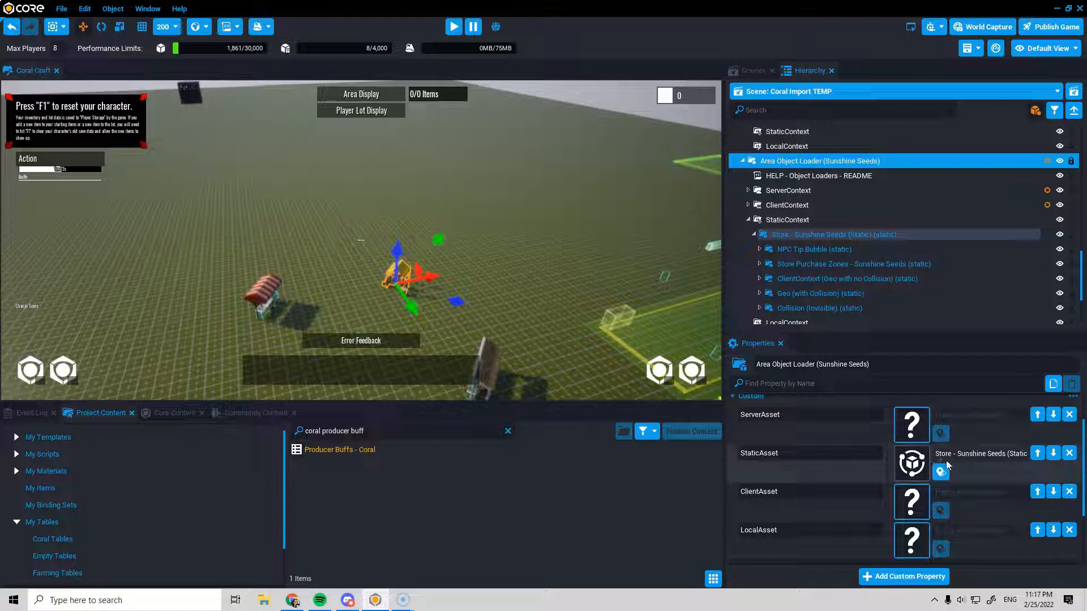
{"action": "left_click_drag", "start_coordinate": [728, 474], "coordinate": [665, 474]}
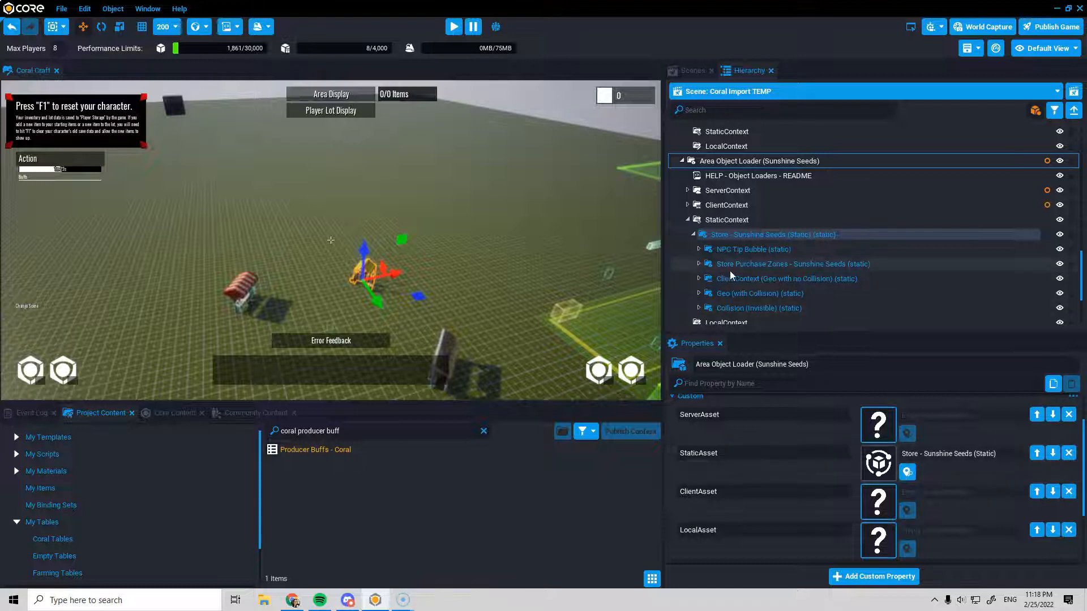
{"action": "left_click", "coordinate": [759, 235]}
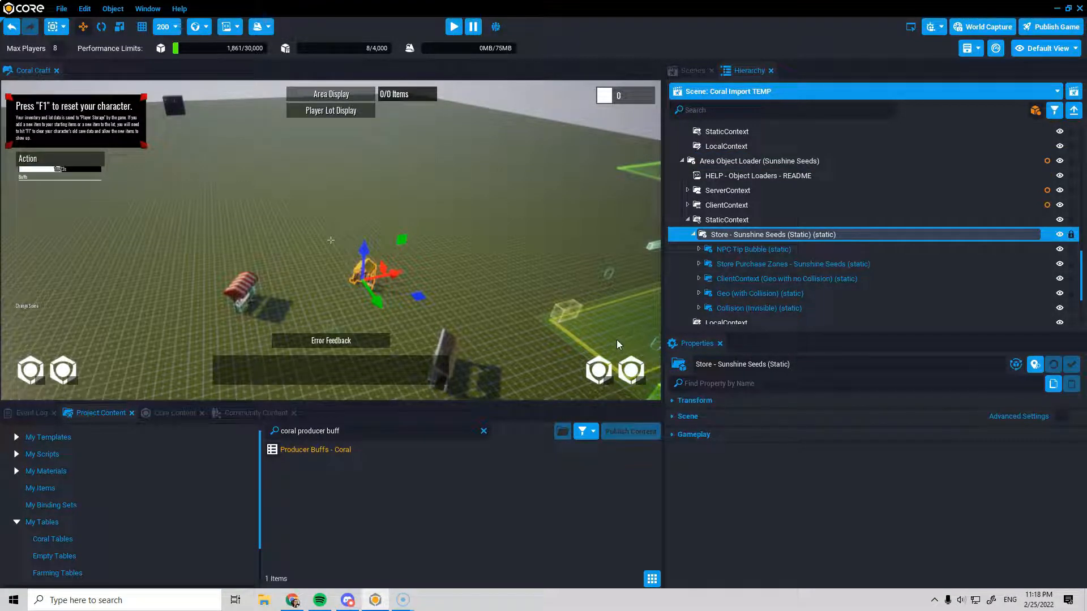
Step: Delete the four store Area Object Loaders: Sunshine Seeds, Tool Truck, Better Breads and Penny Produce
{"action": "left_click", "coordinate": [682, 161]}
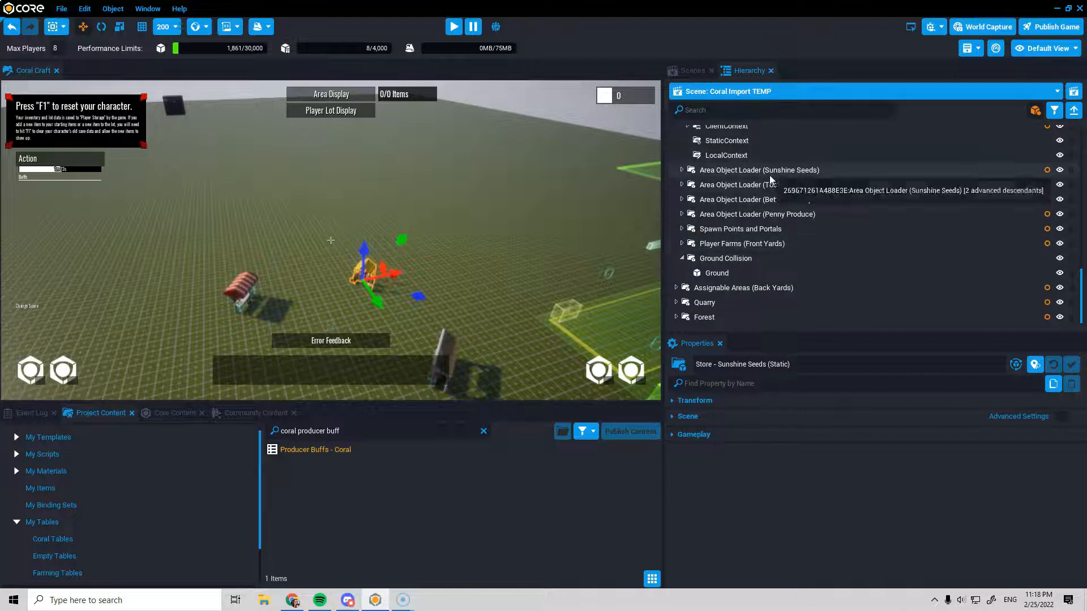
{"action": "left_click", "coordinate": [731, 171]}
{"action": "left_click", "coordinate": [765, 215], "text": "shift"}
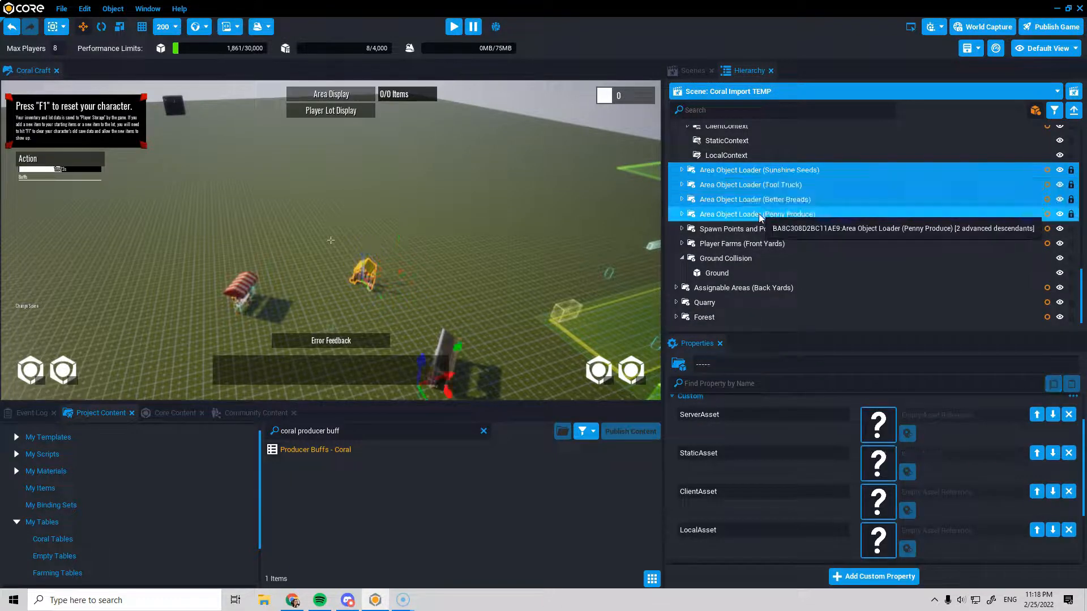
{"action": "right_click", "coordinate": [757, 195]}
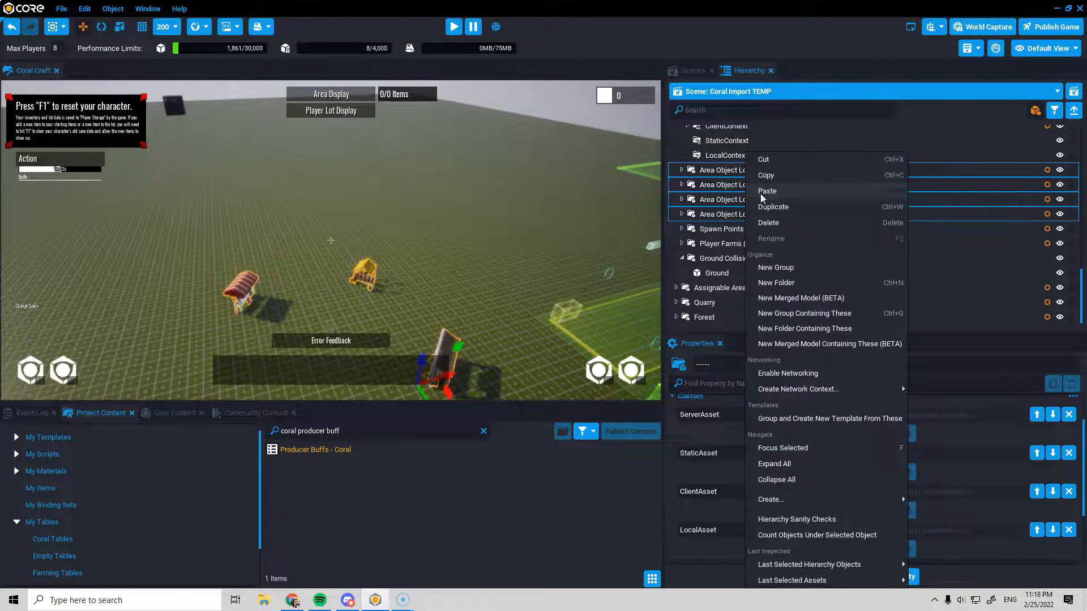
{"action": "left_click", "coordinate": [781, 222]}
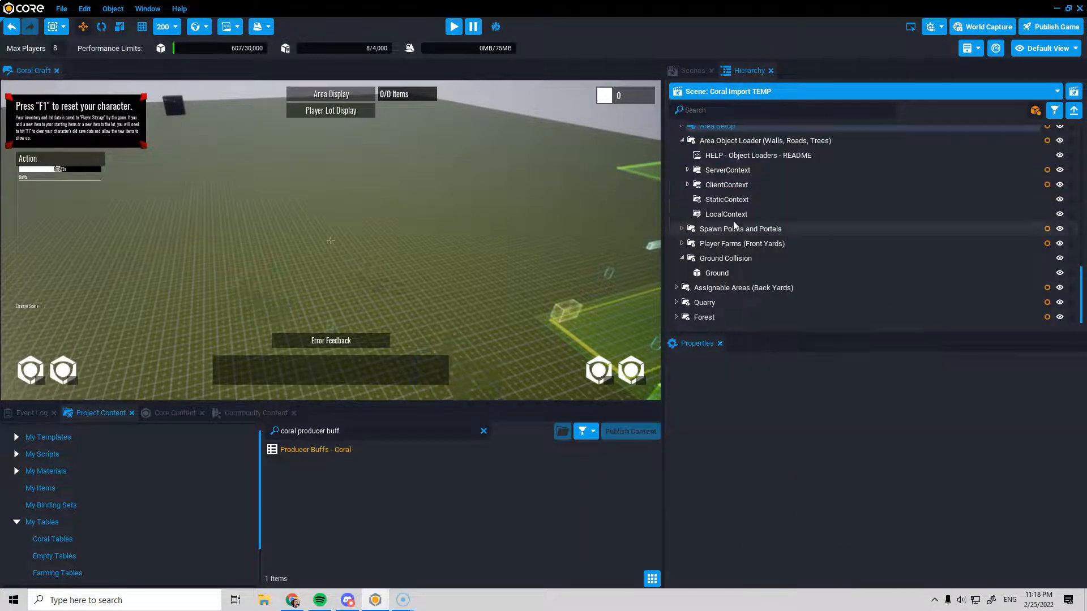
Step: Inspect the asset references of Area Object Loader (Walls, Roads, Trees), collapsing it and the Town's Ground Collision group
{"action": "right_click_drag", "start_coordinate": [538, 263], "coordinate": [363, 244]}
{"action": "scroll", "coordinate": [798, 239], "scroll_direction": "up", "scroll_amount": 2}
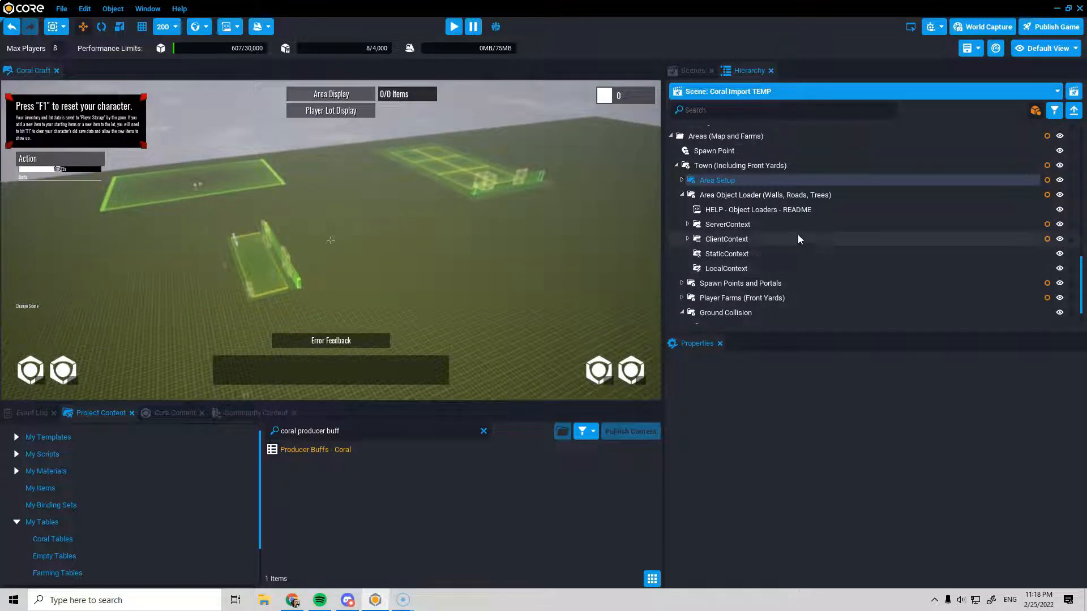
{"action": "left_click", "coordinate": [682, 194]}
{"action": "left_click", "coordinate": [748, 215]}
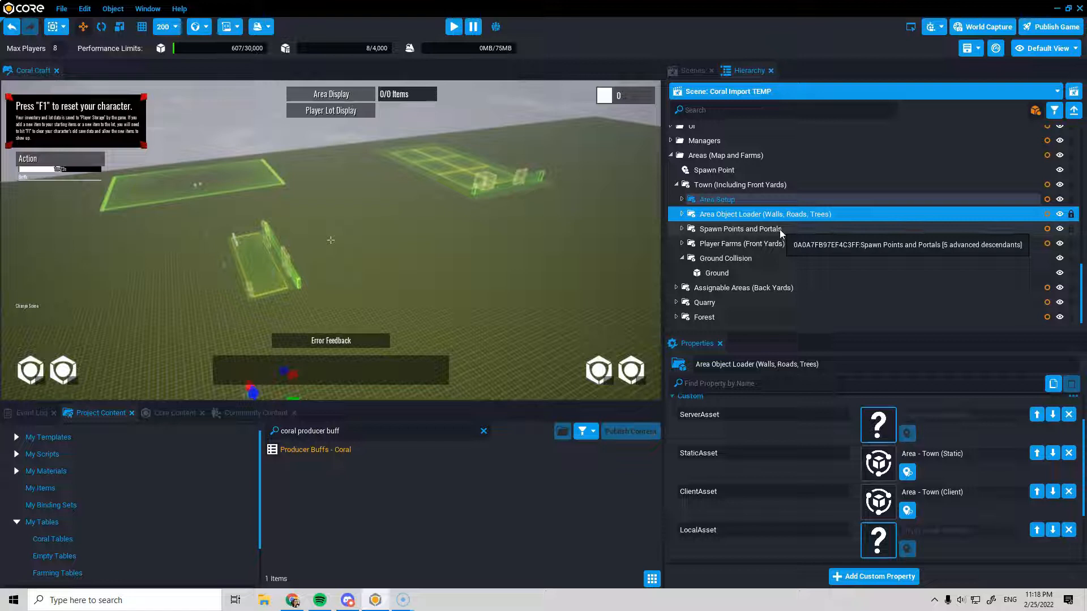
{"action": "right_click_drag", "start_coordinate": [538, 286], "coordinate": [464, 238]}
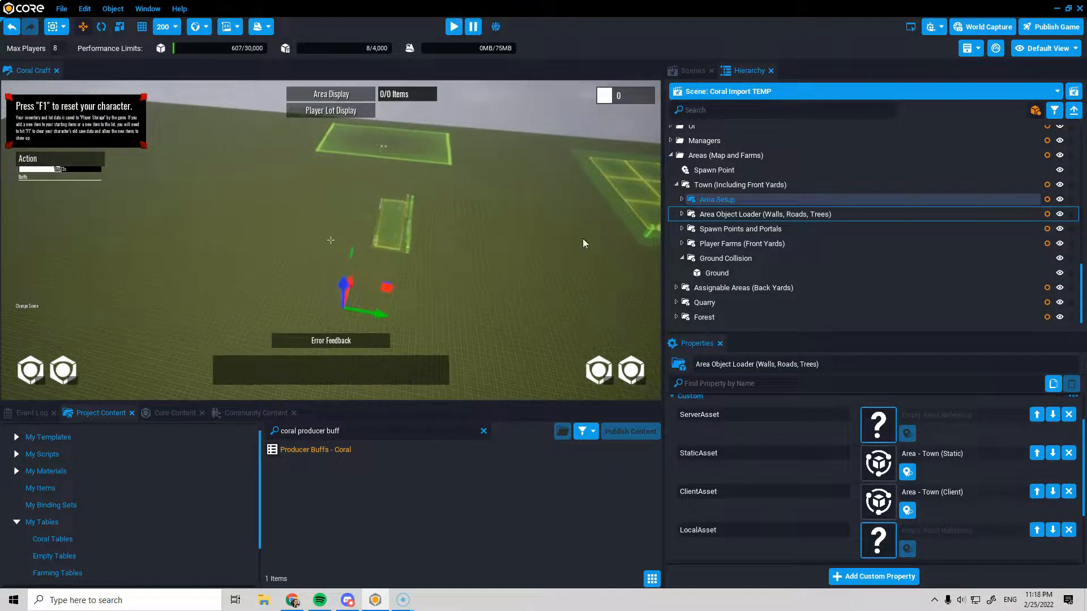
{"action": "left_click", "coordinate": [682, 258]}
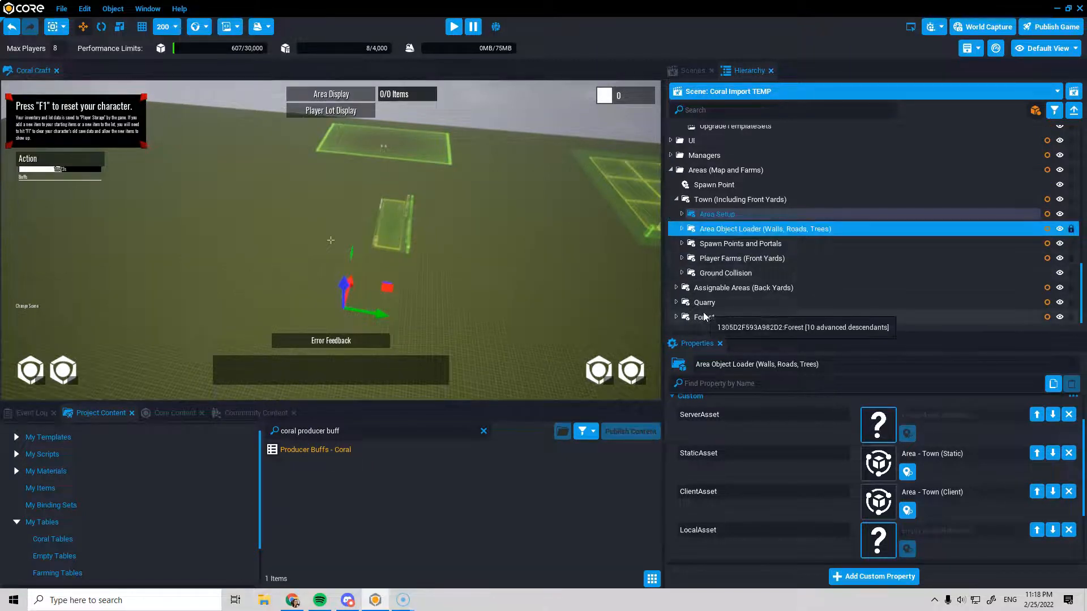
Step: Set the AreasGroup reference of Assignable Area Group Setup to the Assignable Areas (Back Yards) group
{"action": "left_click", "coordinate": [678, 287]}
{"action": "scroll", "coordinate": [730, 294], "scroll_direction": "down", "scroll_amount": 1}
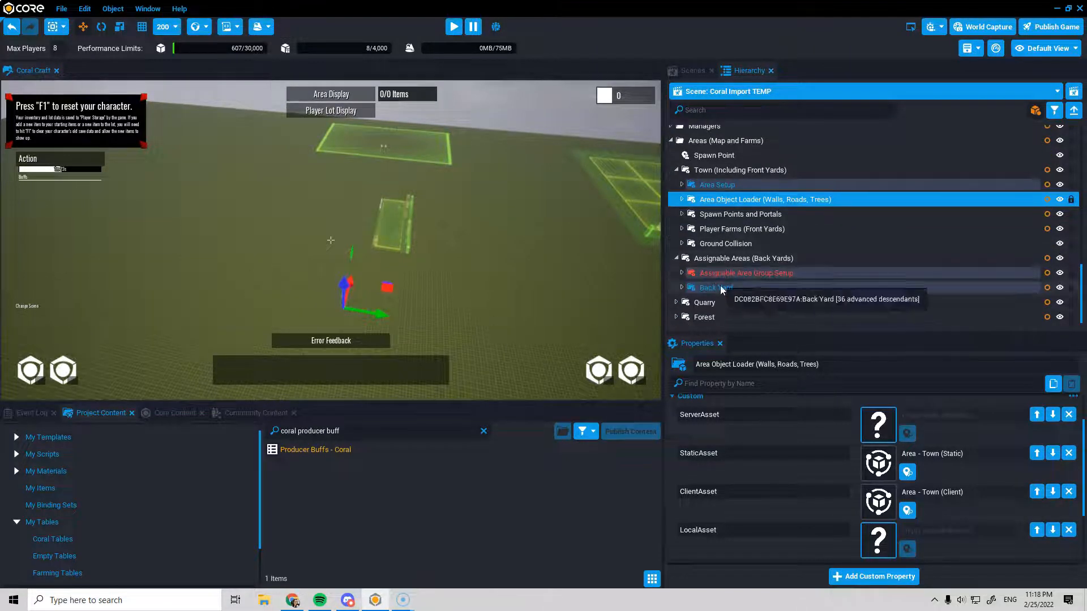
{"action": "left_click", "coordinate": [736, 273]}
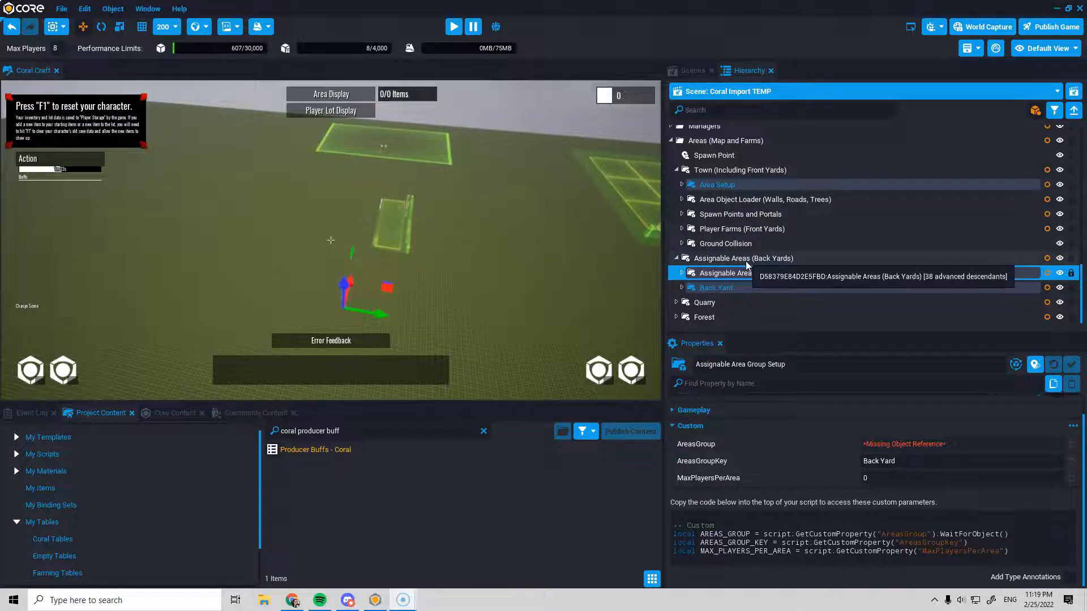
{"action": "left_click_drag", "start_coordinate": [733, 264], "coordinate": [878, 451]}
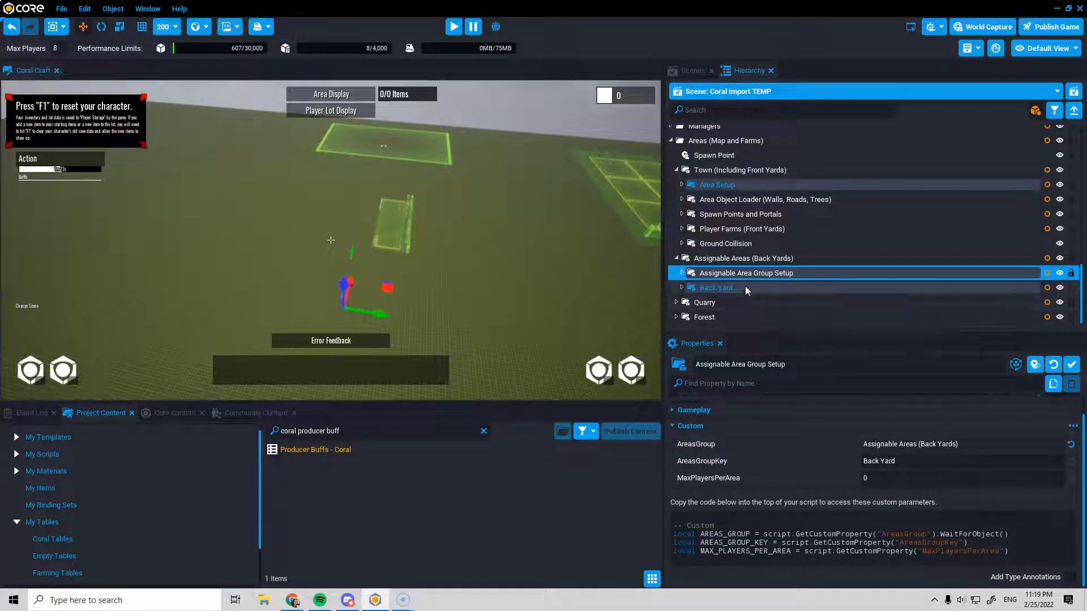
{"action": "left_click", "coordinate": [677, 259]}
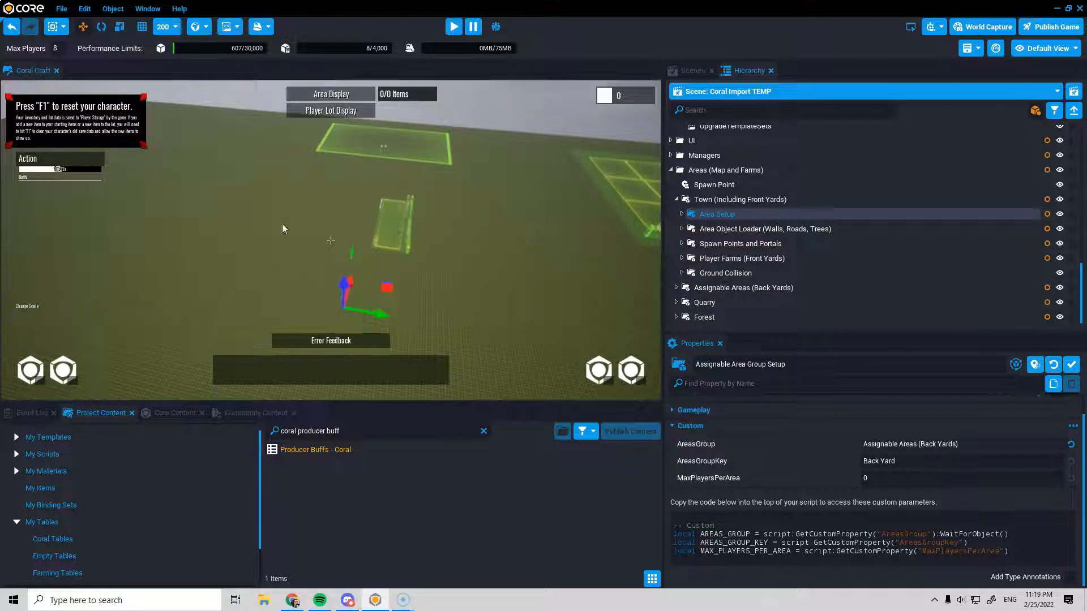
Step: Collapse the Town group and delete the Forest group from Areas (Map and Farms)
{"action": "left_click", "coordinate": [676, 199]}
{"action": "right_click_drag", "start_coordinate": [583, 224], "coordinate": [344, 277]}
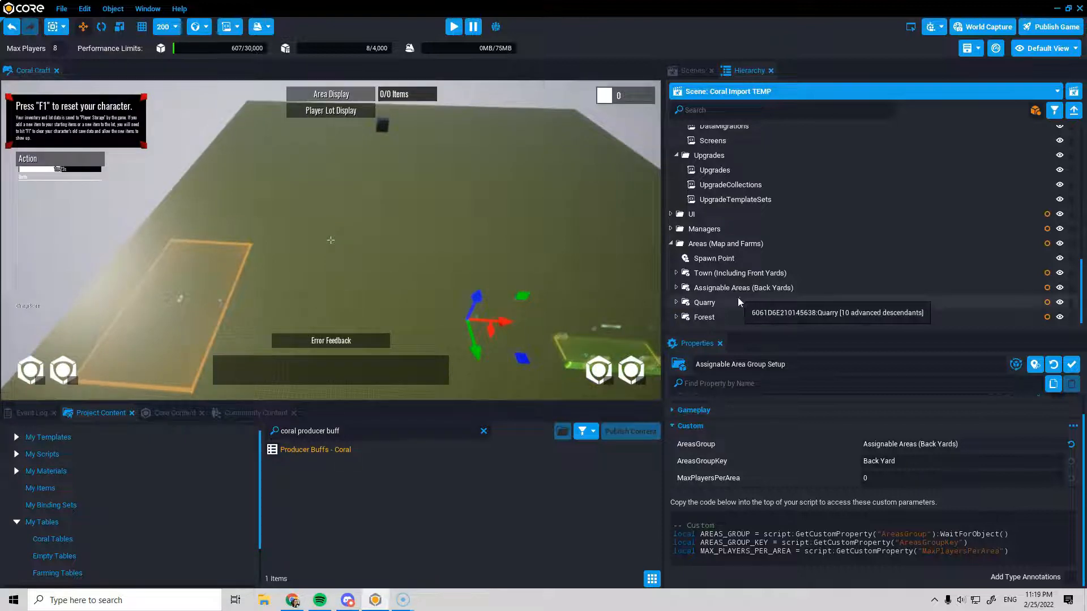
{"action": "right_click", "coordinate": [712, 318]}
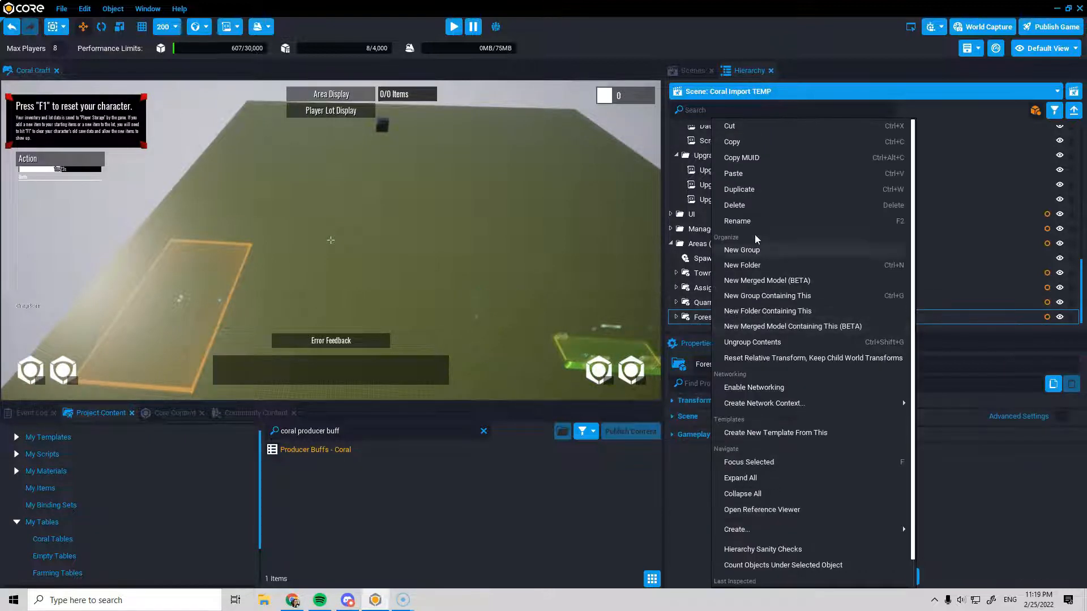
{"action": "left_click", "coordinate": [754, 205]}
Step: Examine the remaining yard plots in the scene and the hierarchy entries up to Framework Dependencies
{"action": "mouse_move", "coordinate": [290, 223]}
{"action": "right_mouse_down"}
{"action": "mouse_move", "coordinate": [499, 235]}
{"action": "mouse_move", "coordinate": [308, 229]}
{"action": "right_mouse_up"}
{"action": "right_click_drag", "start_coordinate": [161, 262], "coordinate": [238, 242]}
{"action": "right_click_drag", "start_coordinate": [506, 251], "coordinate": [449, 264]}
{"action": "key", "text": "s"}
{"action": "right_click_drag", "start_coordinate": [368, 313], "coordinate": [389, 263]}
{"action": "scroll", "coordinate": [768, 234], "scroll_direction": "up", "scroll_amount": 4}
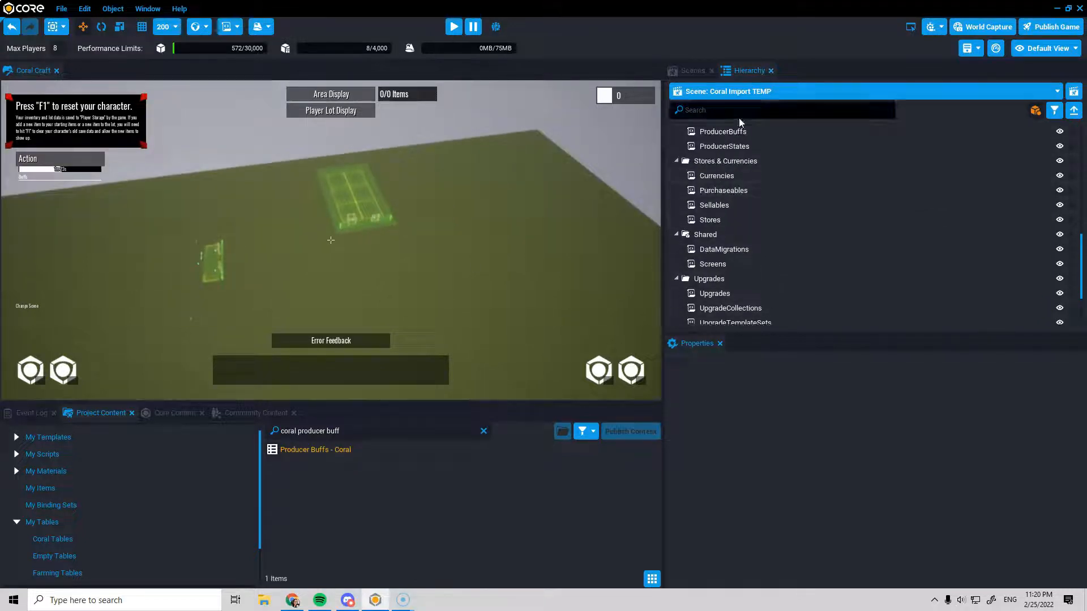
{"action": "scroll", "coordinate": [1048, 151], "scroll_direction": "up", "scroll_amount": 3}
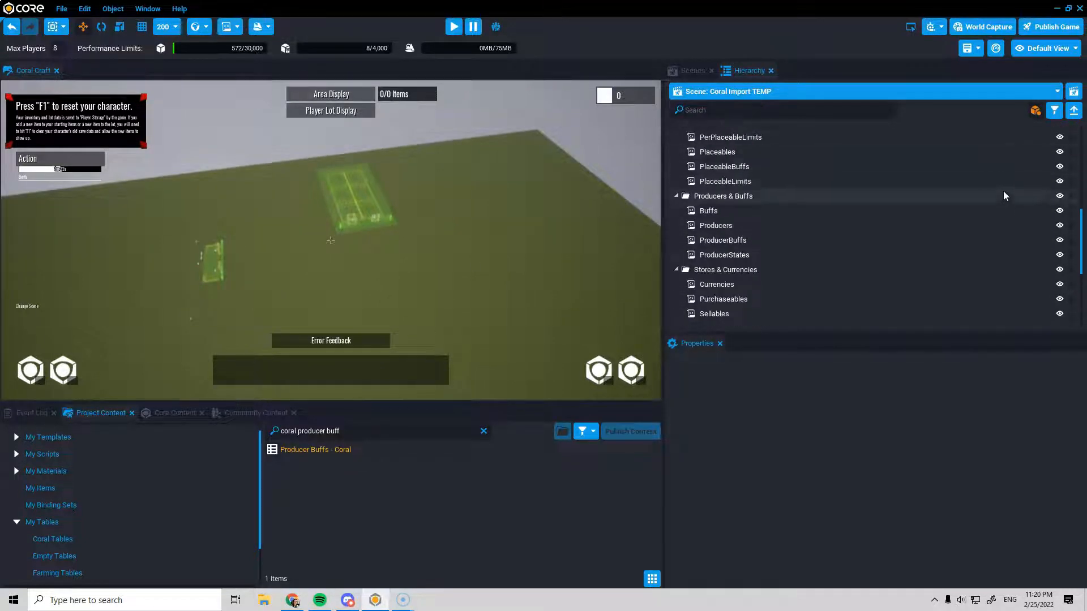
{"action": "right_click_drag", "start_coordinate": [490, 251], "coordinate": [448, 228]}
{"action": "scroll", "coordinate": [848, 226], "scroll_direction": "up", "scroll_amount": 10}
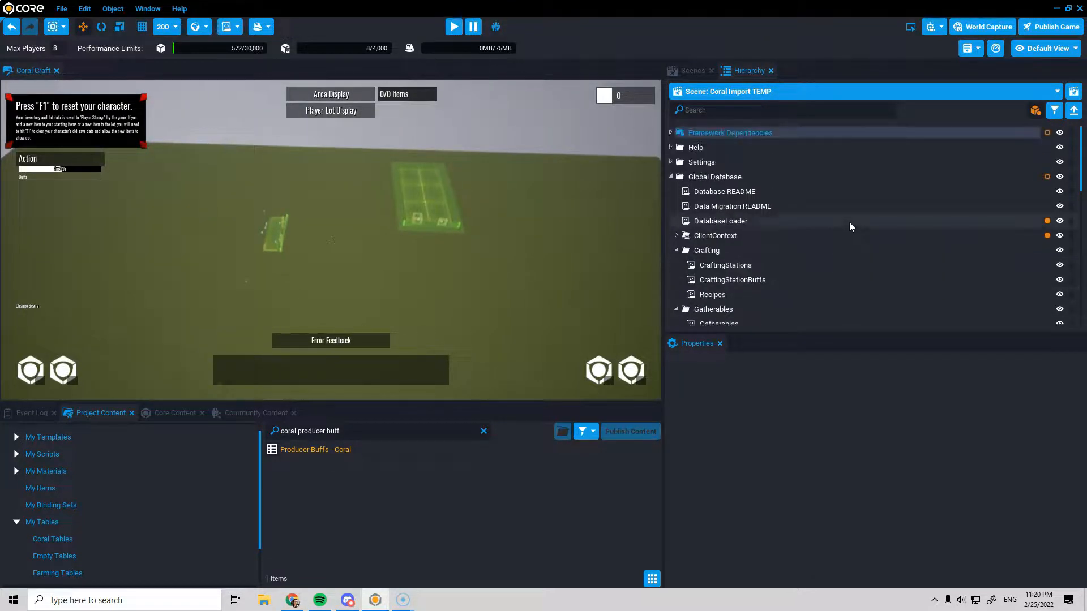
Step: Collapse Global Database and Areas (Map and Farms), and copy all top-level items from Framework Dependencies through Areas (Map and Farms)
{"action": "left_click", "coordinate": [671, 176]}
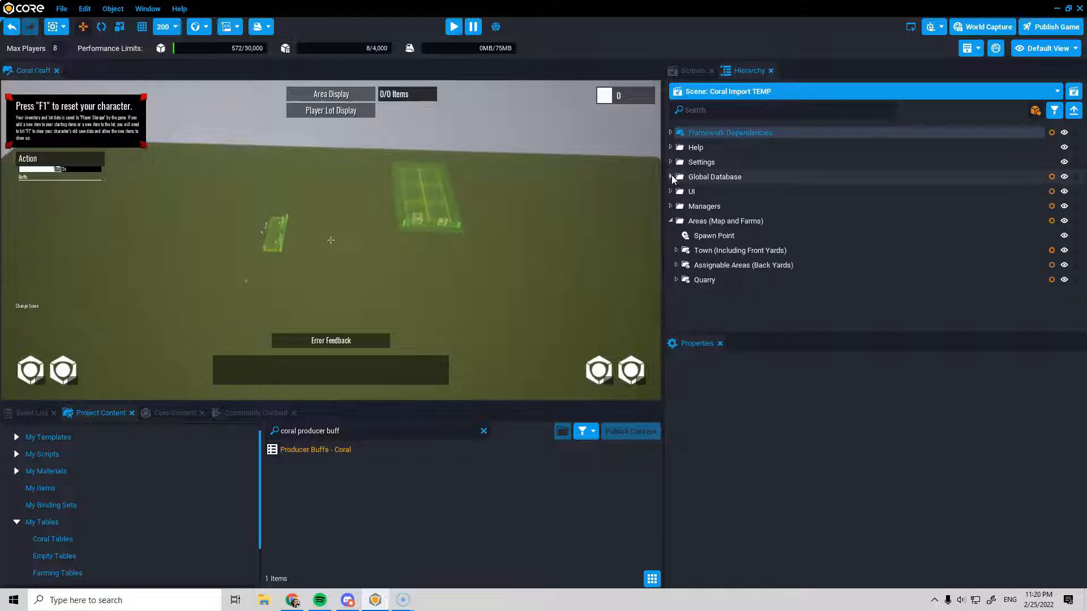
{"action": "left_click", "coordinate": [671, 221]}
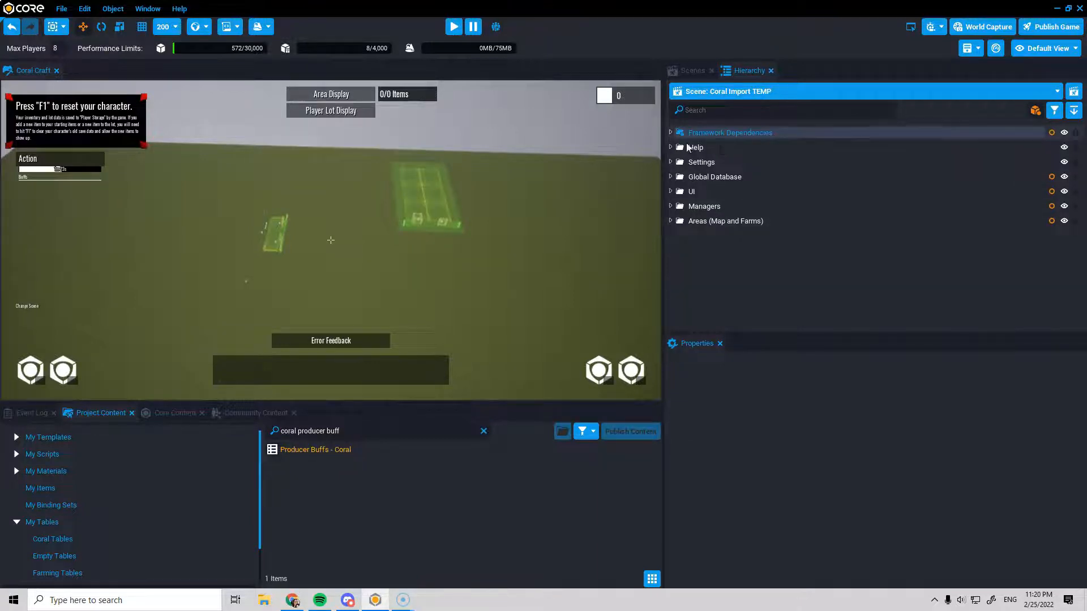
{"action": "left_click", "coordinate": [723, 136]}
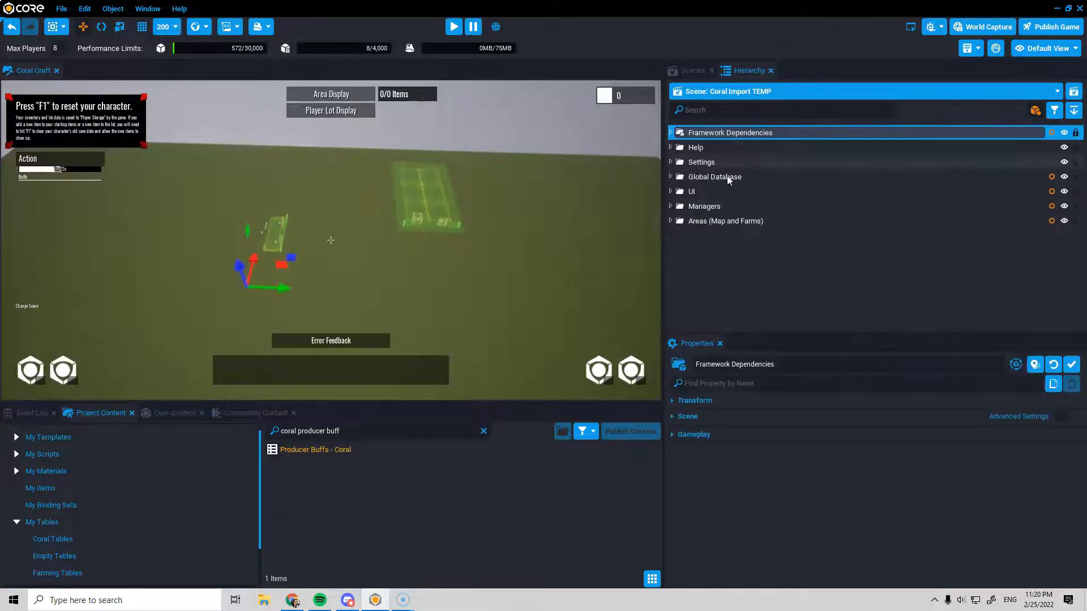
{"action": "left_click", "coordinate": [748, 224], "text": "shift"}
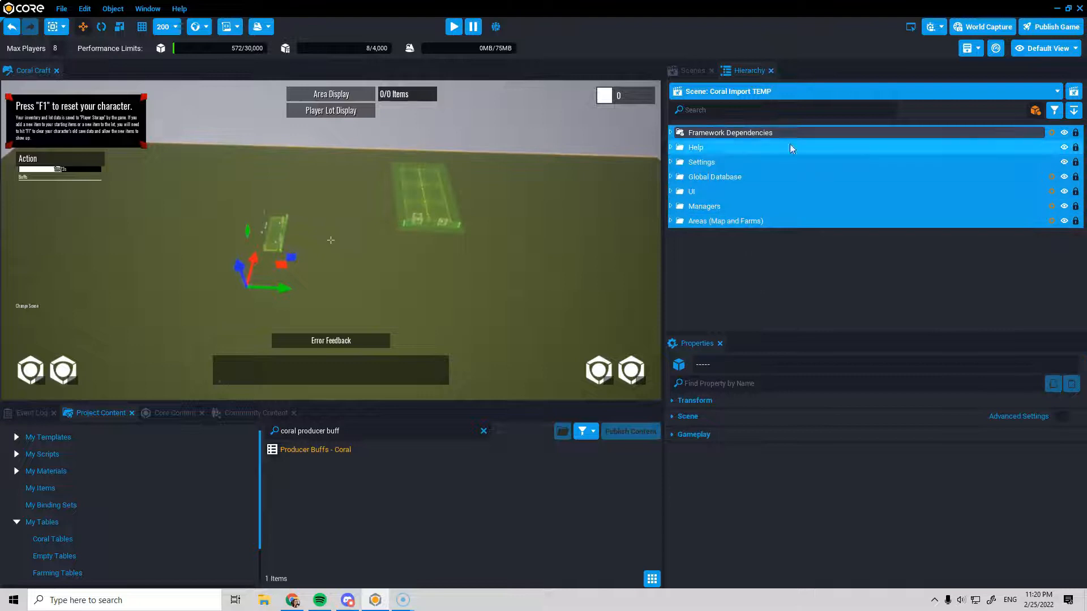
{"action": "right_click", "coordinate": [768, 182]}
{"action": "left_click", "coordinate": [782, 176]}
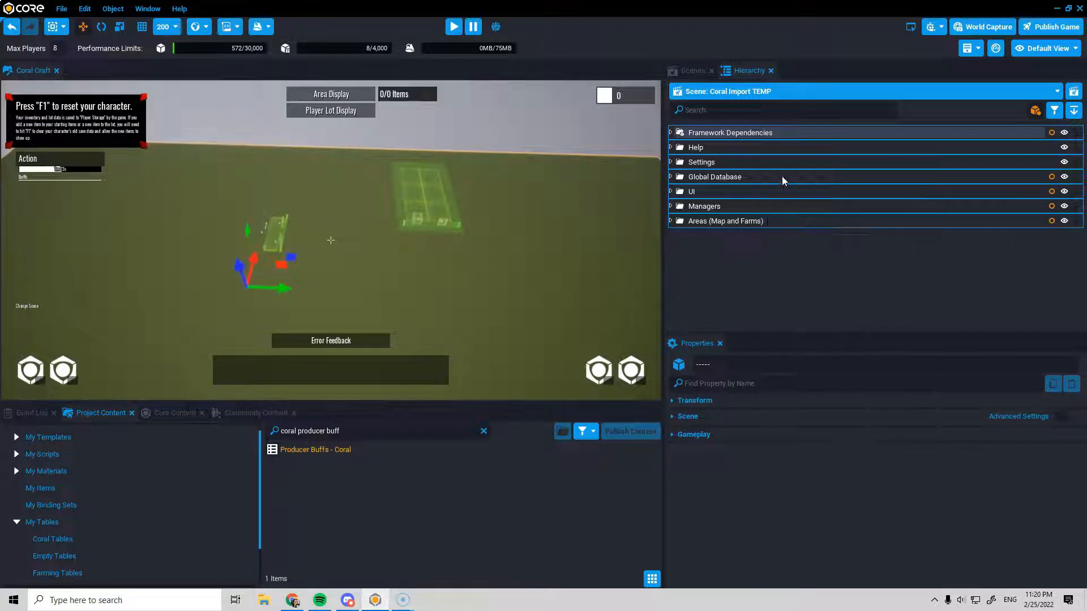
Step: Save the Coral Import TEMP scene and load the Coral Town scene
{"action": "left_click", "coordinate": [67, 10]}
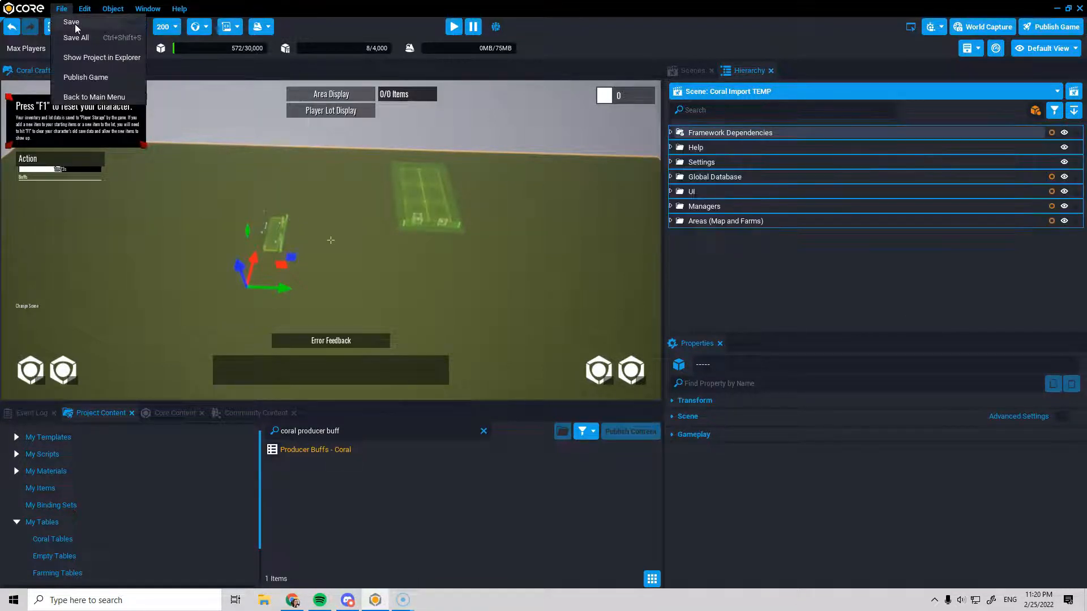
{"action": "left_click", "coordinate": [71, 22]}
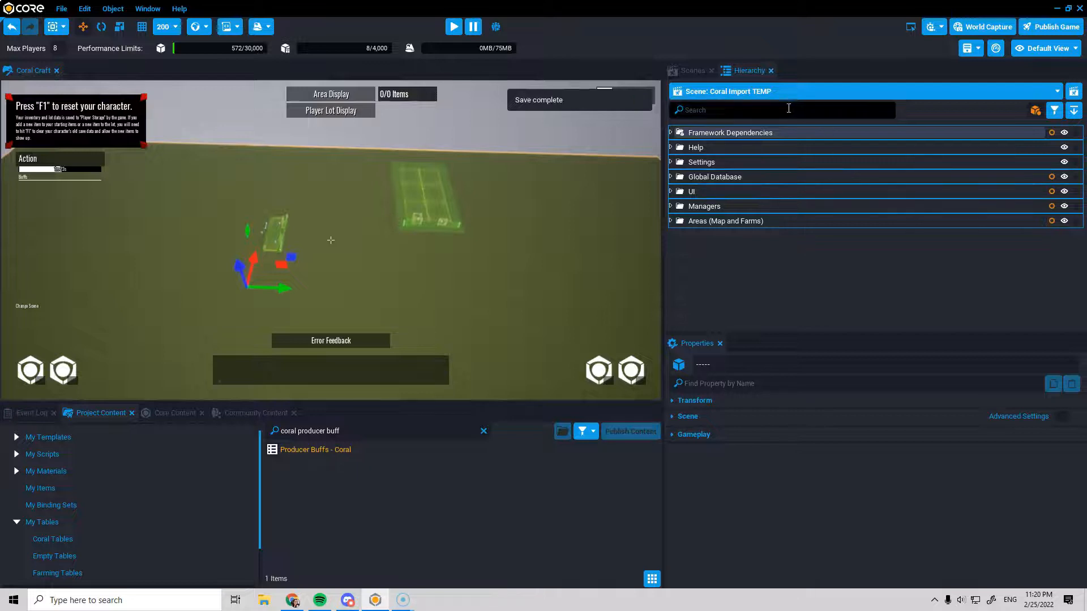
{"action": "left_click", "coordinate": [780, 93]}
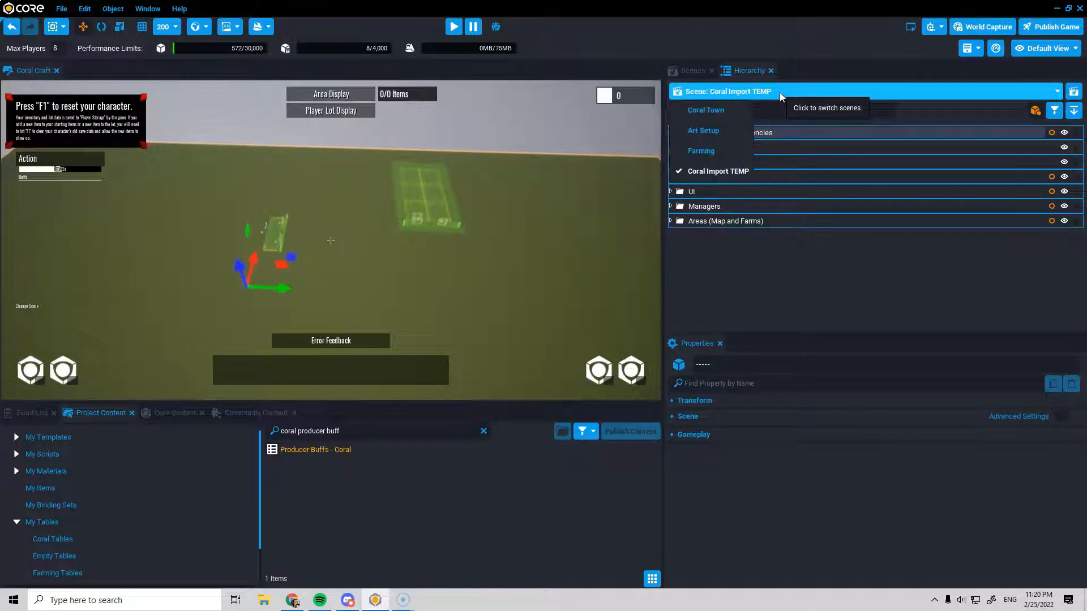
{"action": "left_click", "coordinate": [722, 110]}
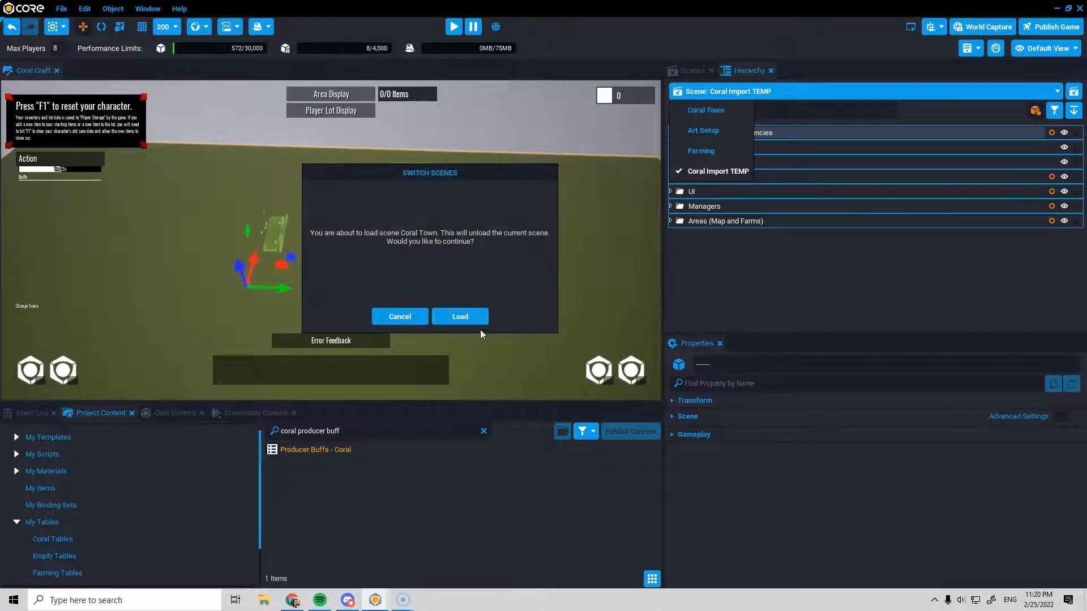
{"action": "left_click", "coordinate": [470, 317]}
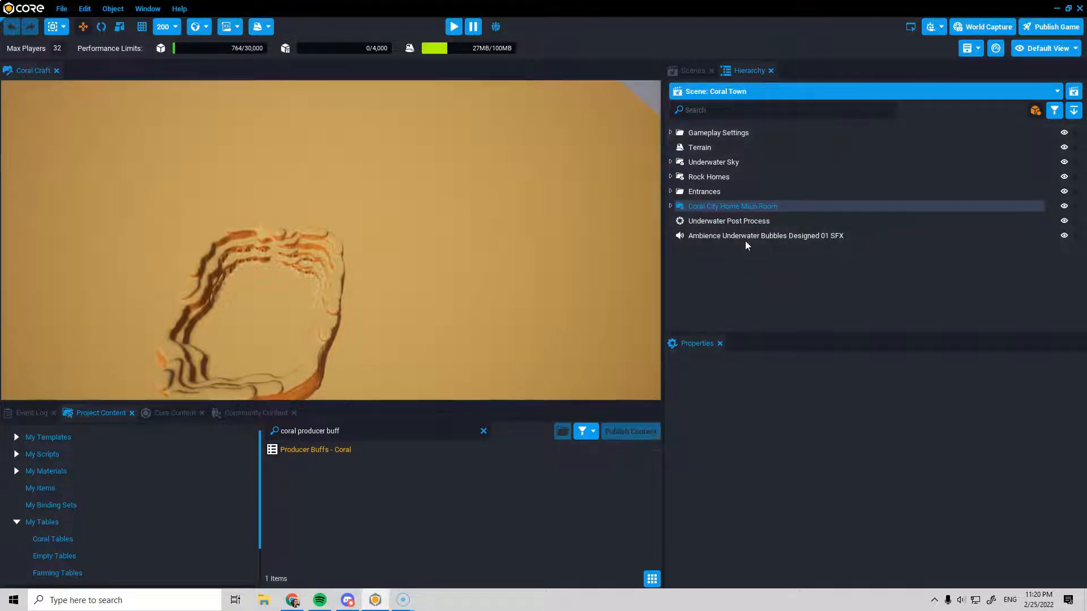
Step: Delete the Gameplay Settings folder from the Coral Town scene
{"action": "right_click", "coordinate": [714, 134]}
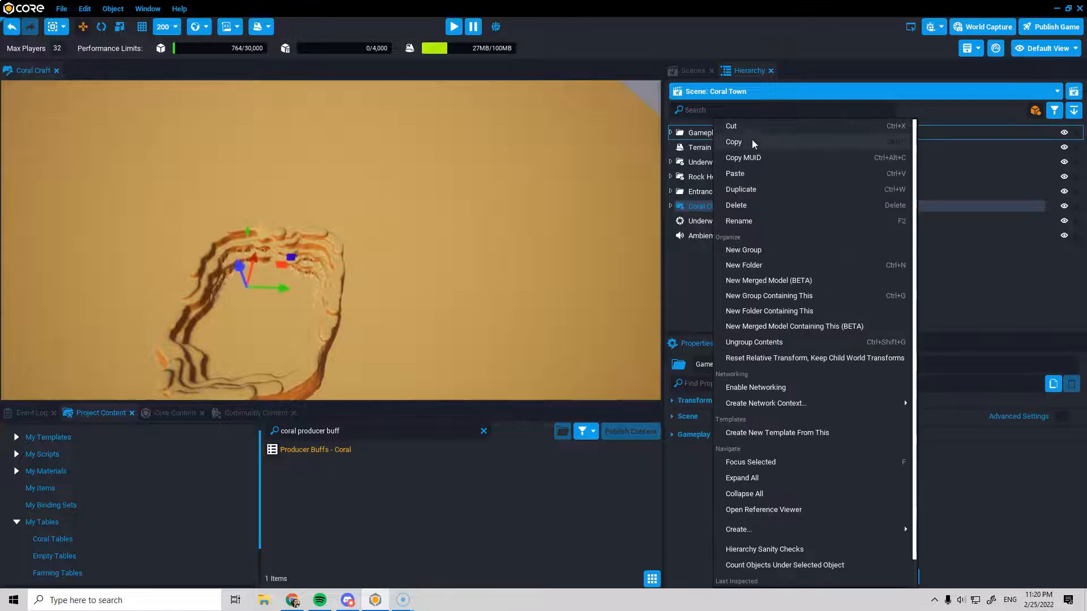
{"action": "left_click", "coordinate": [741, 205]}
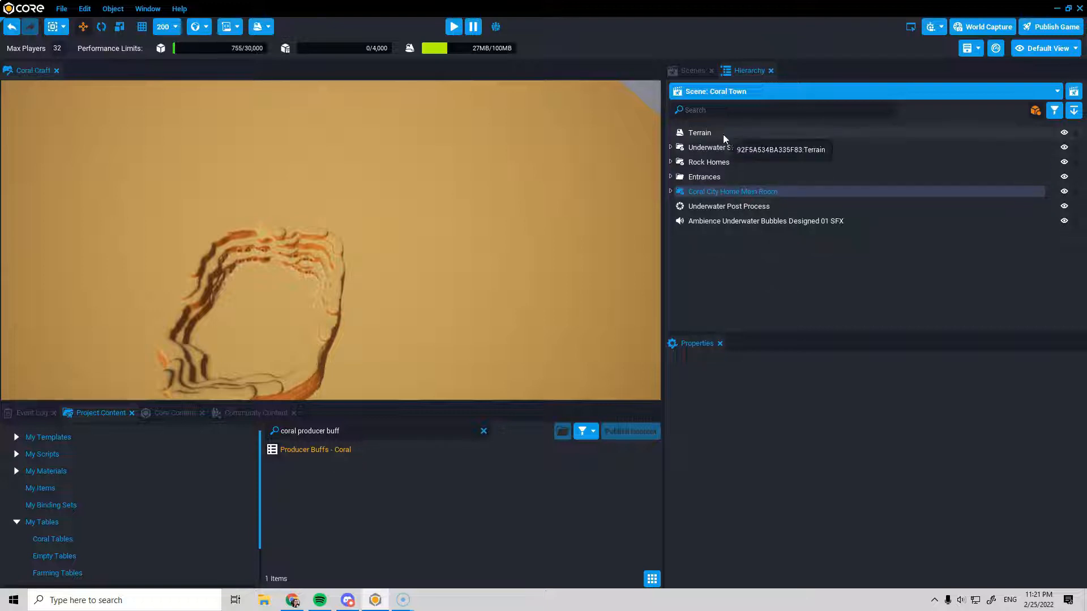
Step: Toggle the visibility of the Underwater Sky group to check its effect on the Coral Town terrain
{"action": "right_click_drag", "start_coordinate": [573, 266], "coordinate": [506, 218]}
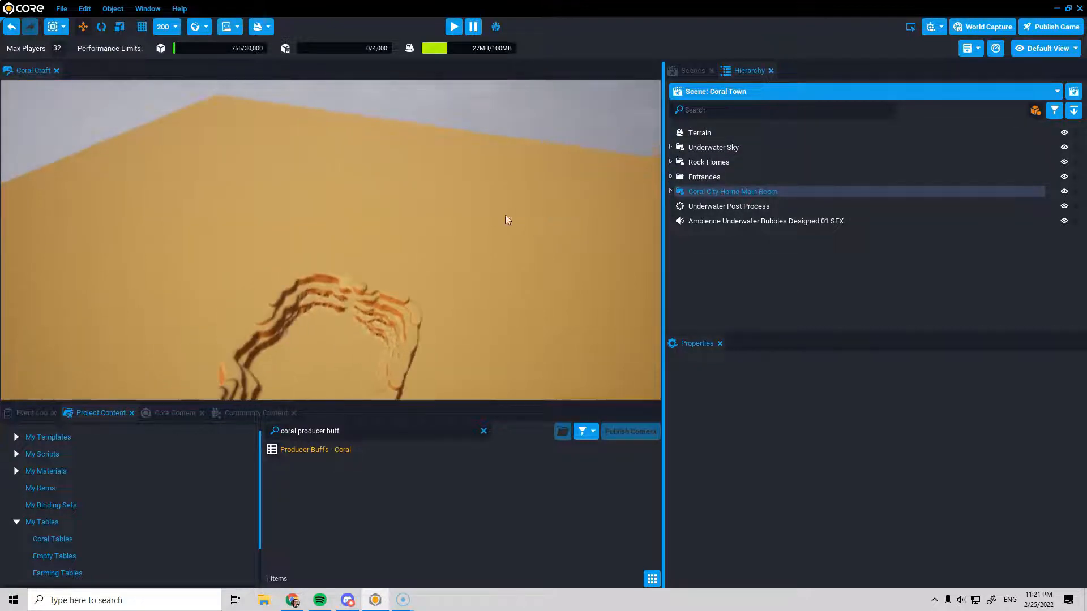
{"action": "left_click", "coordinate": [1066, 149]}
{"action": "left_click", "coordinate": [1065, 149]}
{"action": "left_click", "coordinate": [1065, 148]}
{"action": "left_click", "coordinate": [1065, 148]}
{"action": "mouse_move", "coordinate": [470, 229]}
{"action": "right_mouse_down"}
{"action": "mouse_move", "coordinate": [494, 201]}
{"action": "mouse_move", "coordinate": [430, 209]}
{"action": "mouse_move", "coordinate": [432, 280]}
{"action": "mouse_move", "coordinate": [504, 277]}
{"action": "mouse_move", "coordinate": [510, 263]}
{"action": "right_mouse_up"}
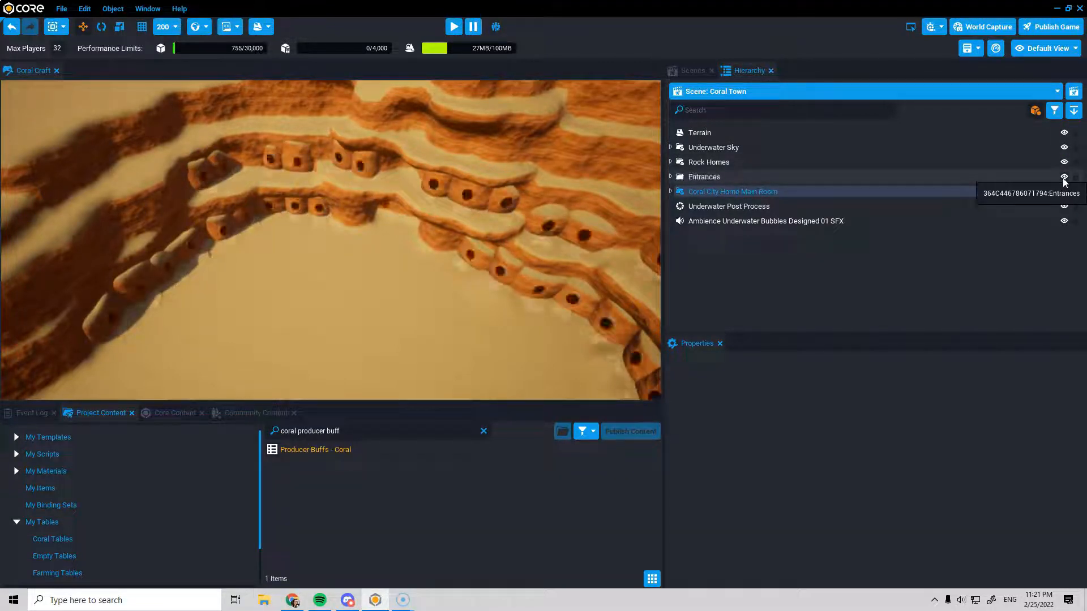
Step: Examine the House group inside Coral City Home Main Room and the rock homes along the terraced cliffs
{"action": "left_click", "coordinate": [700, 206]}
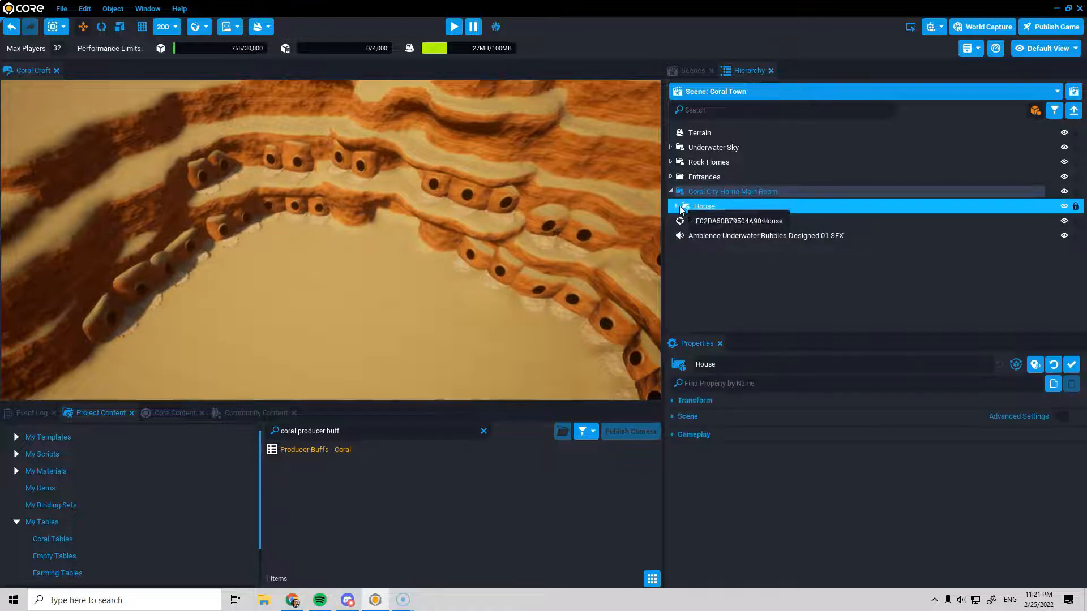
{"action": "left_click", "coordinate": [671, 191]}
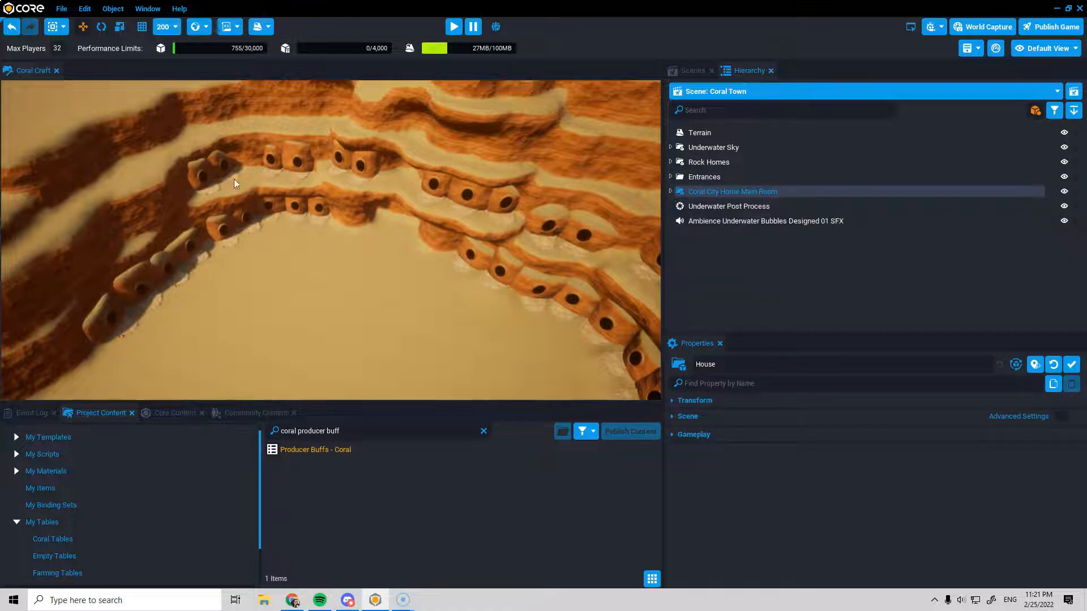
{"action": "mouse_move", "coordinate": [331, 256]}
{"action": "right_mouse_down"}
{"action": "mouse_move", "coordinate": [500, 260]}
{"action": "mouse_move", "coordinate": [332, 248]}
{"action": "right_mouse_up"}
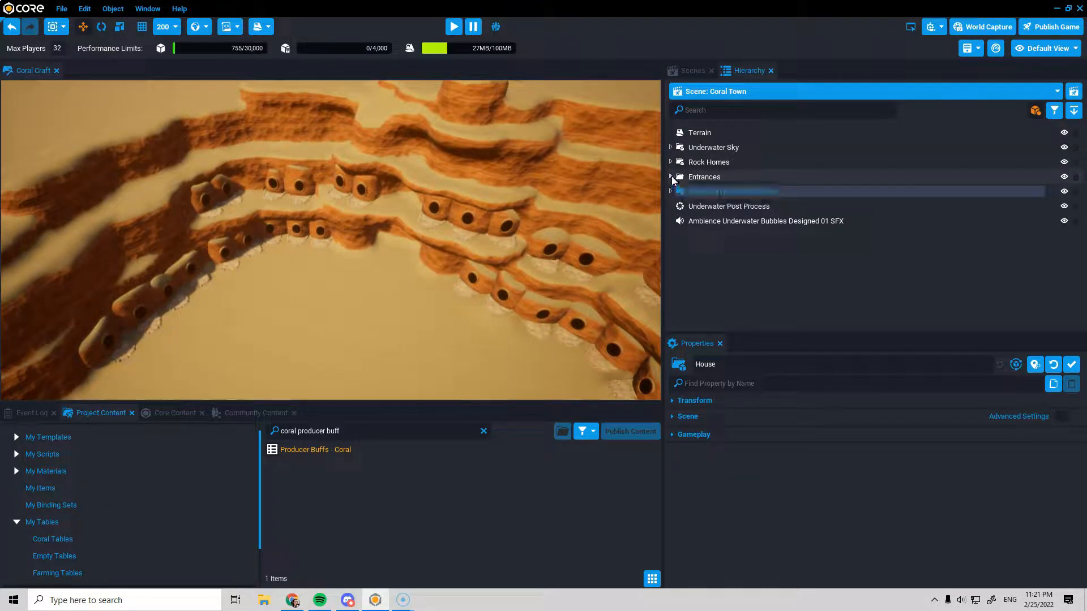
{"action": "double_click", "coordinate": [704, 192]}
{"action": "right_click_drag", "start_coordinate": [432, 233], "coordinate": [504, 226]}
{"action": "key", "text": "w"}
{"action": "right_click_drag", "start_coordinate": [407, 246], "coordinate": [559, 293]}
{"action": "right_click_drag", "start_coordinate": [339, 289], "coordinate": [368, 328]}
{"action": "key", "text": "w"}
{"action": "key", "text": "w"}
Step: Make the Underwater Post Process volume unbounded so it covers the whole scene
{"action": "left_click", "coordinate": [721, 210]}
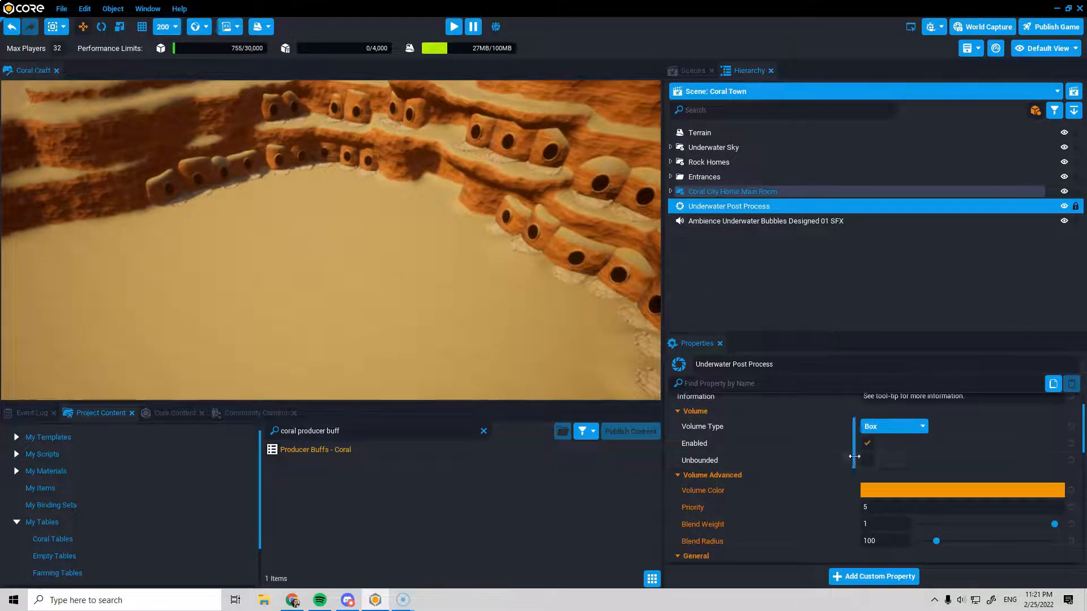
{"action": "right_click_drag", "start_coordinate": [548, 281], "coordinate": [523, 260]}
{"action": "key", "text": "s"}
{"action": "key", "text": "v"}
{"action": "right_click_drag", "start_coordinate": [389, 303], "coordinate": [299, 310]}
{"action": "key", "text": "w"}
{"action": "key", "text": "s"}
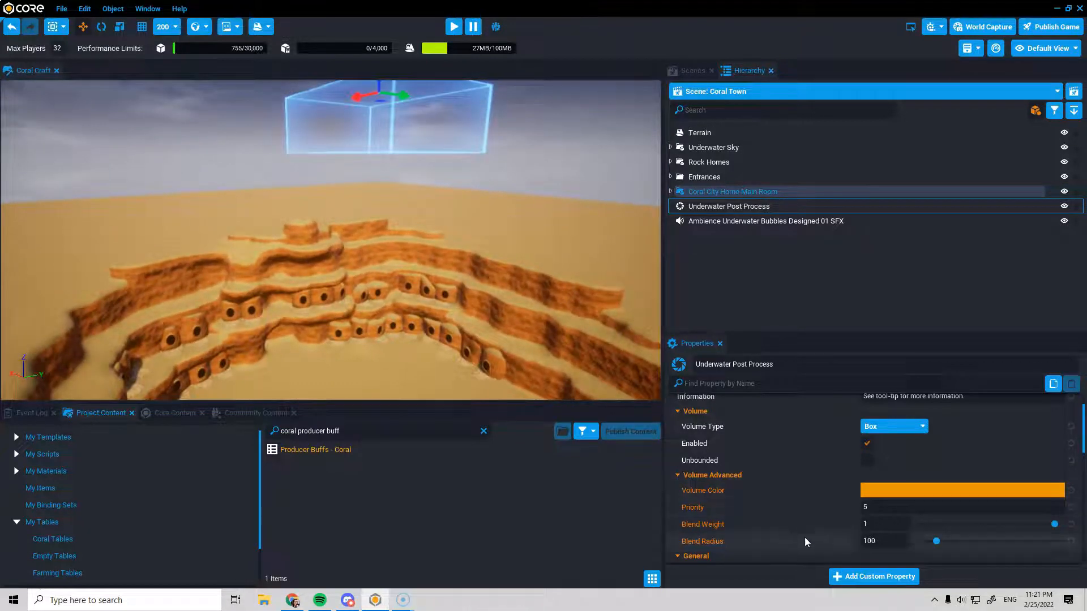
{"action": "left_click", "coordinate": [866, 461]}
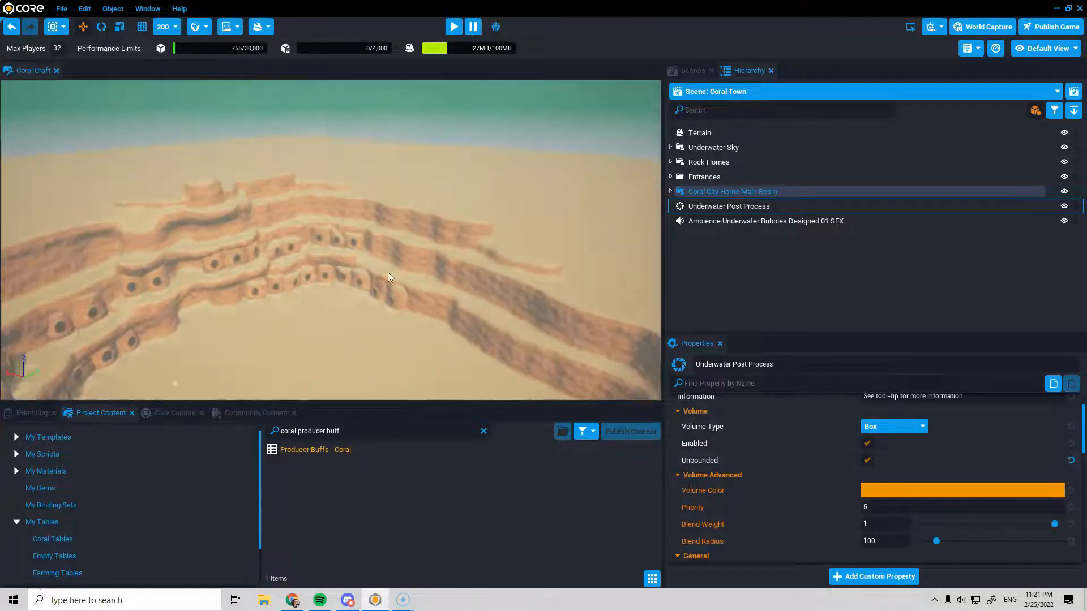
Step: Preview the Coral Town scene and fly the character over the terraced cliffs and rock homes, then end the preview
{"action": "left_click", "coordinate": [454, 27]}
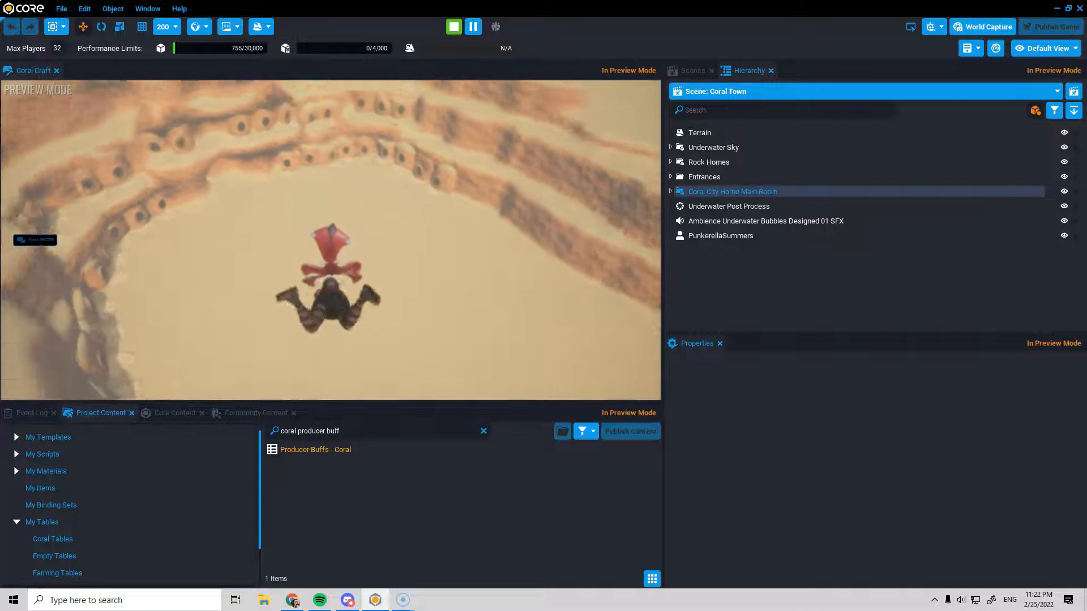
{"action": "key", "text": "w"}
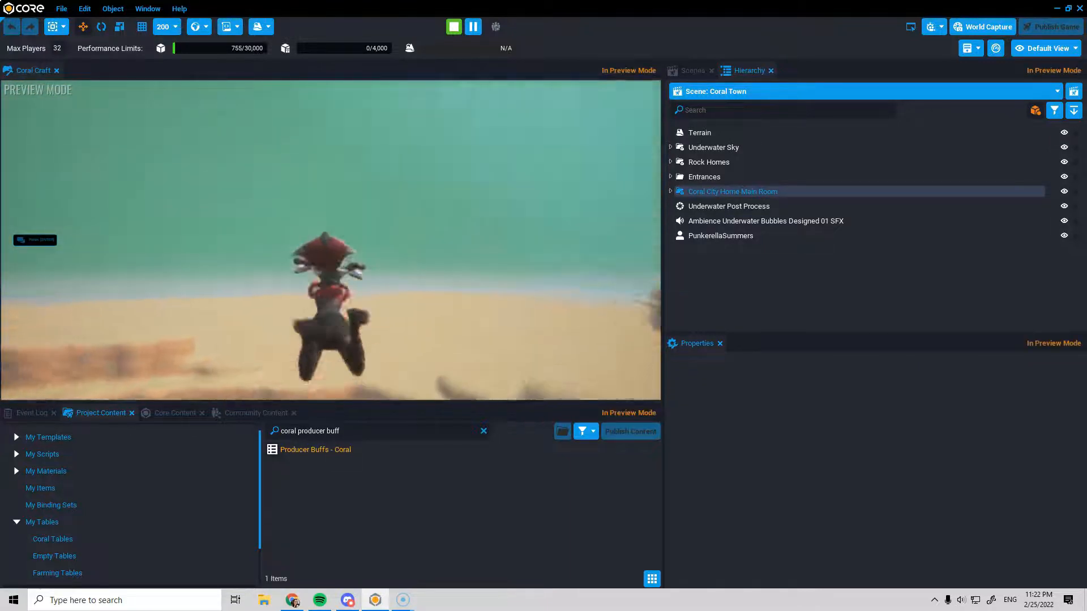
{"action": "key", "text": "w"}
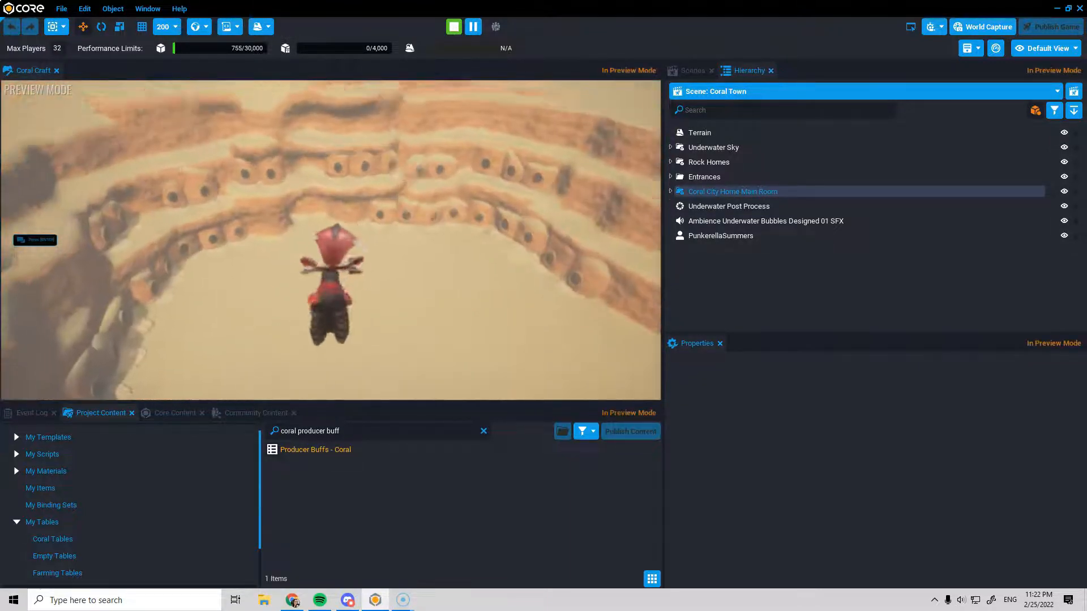
{"action": "key", "text": "w"}
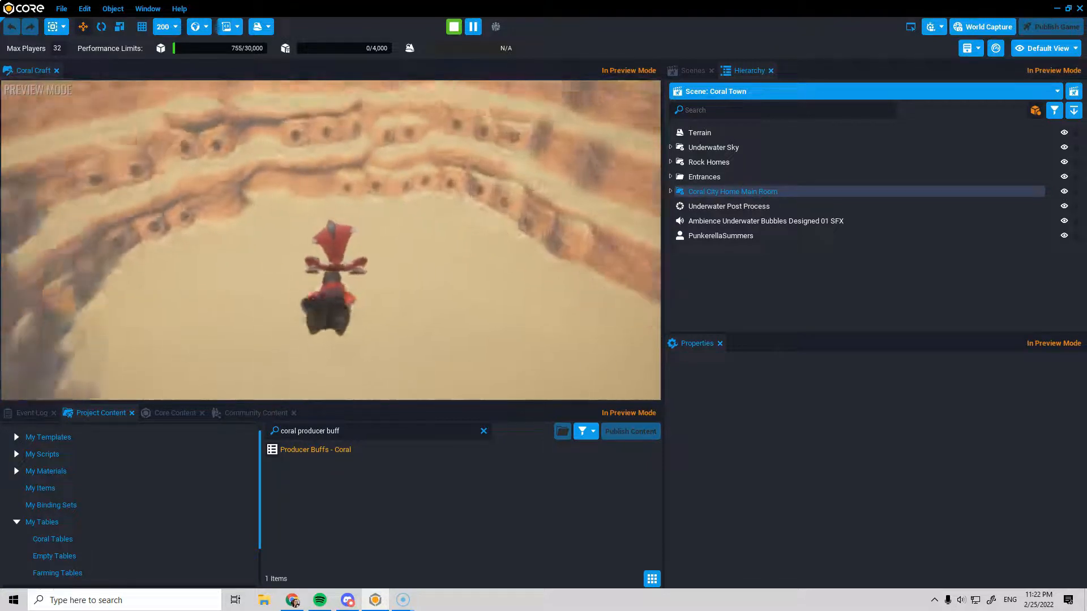
{"action": "key", "text": "w"}
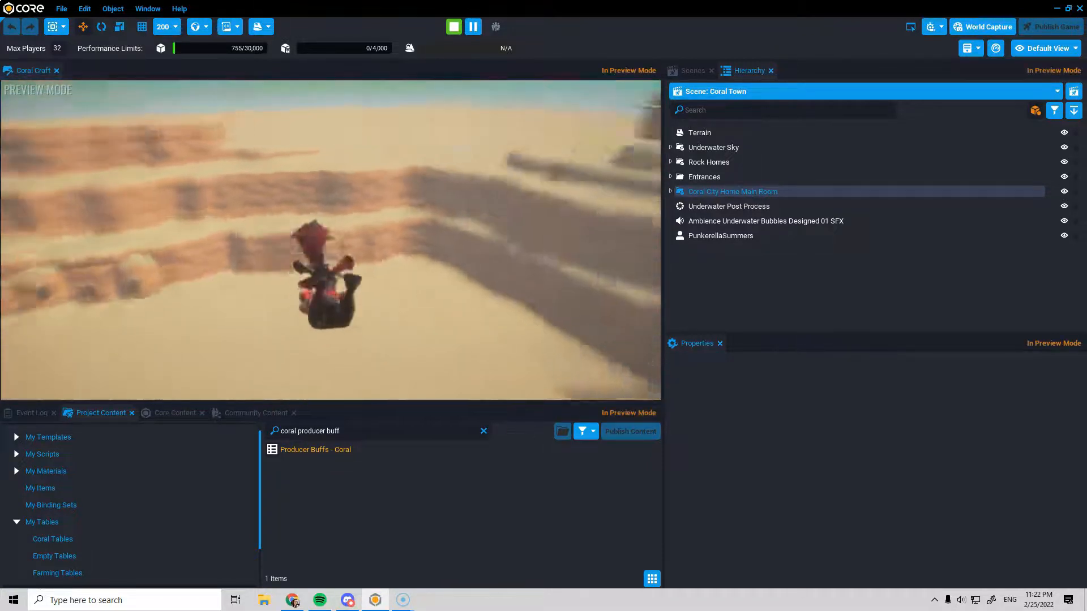
{"action": "key", "text": "w"}
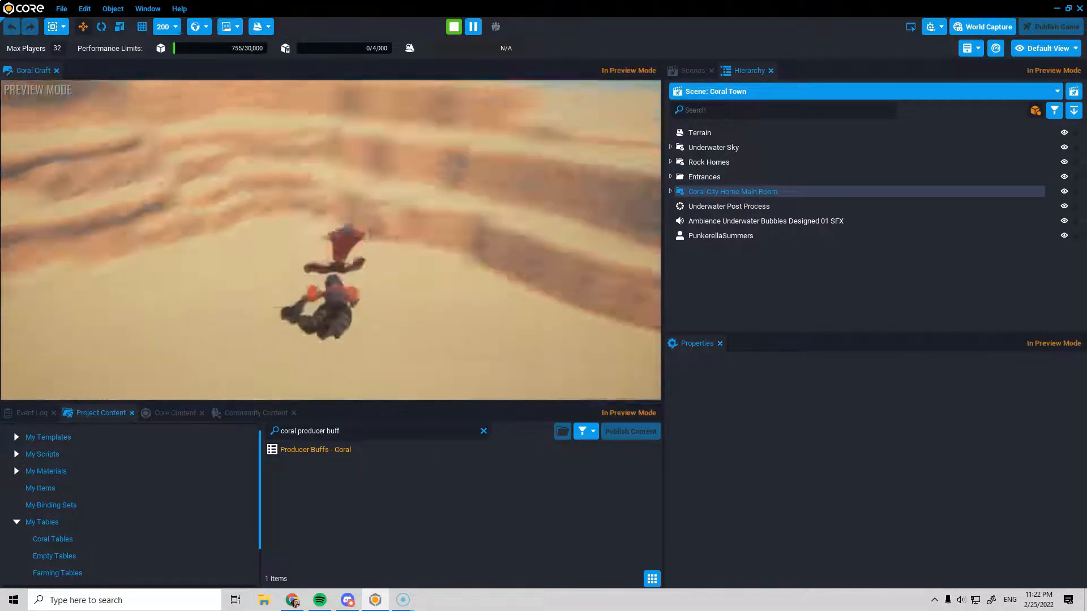
{"action": "key", "text": "w"}
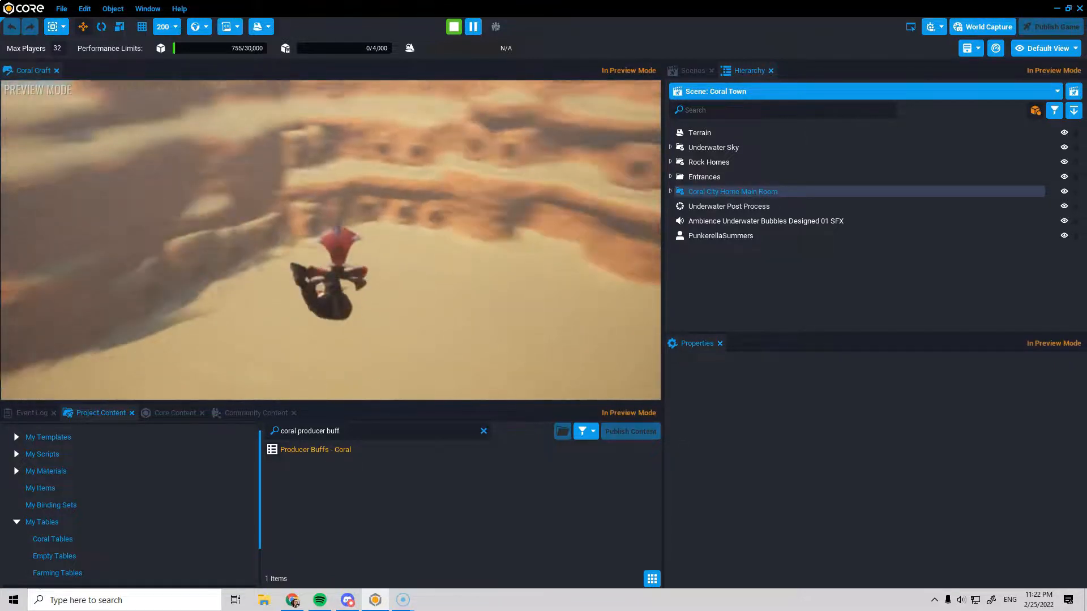
{"action": "key", "text": "w"}
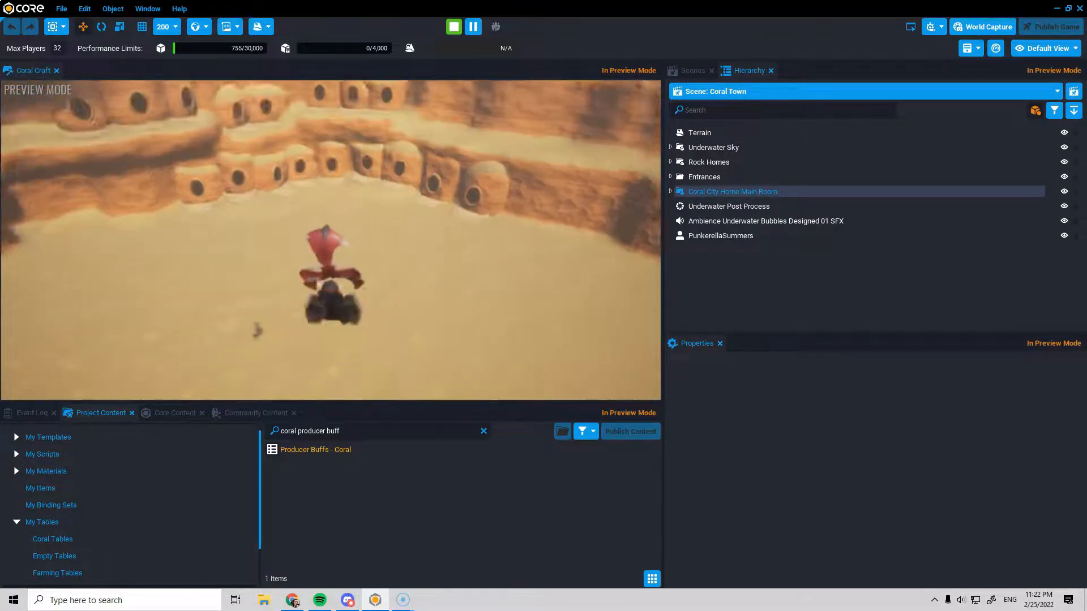
{"action": "key", "text": "w"}
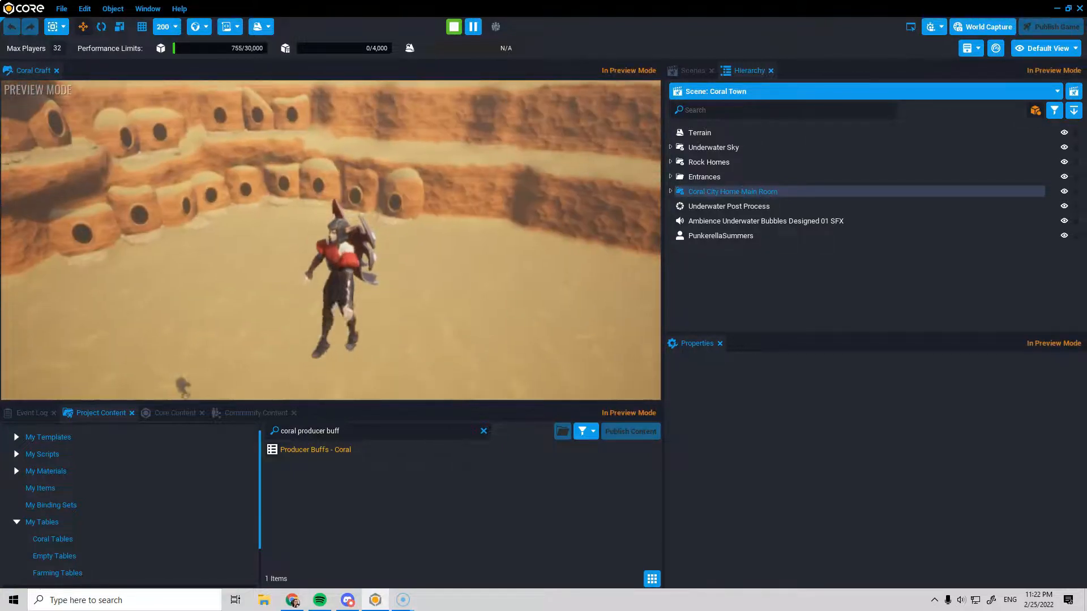
{"action": "key", "text": "Escape"}
Step: Examine where the Ambience Underwater Bubbles Designed 01 SFX object sits relative to the rock homes
{"action": "left_click", "coordinate": [750, 223]}
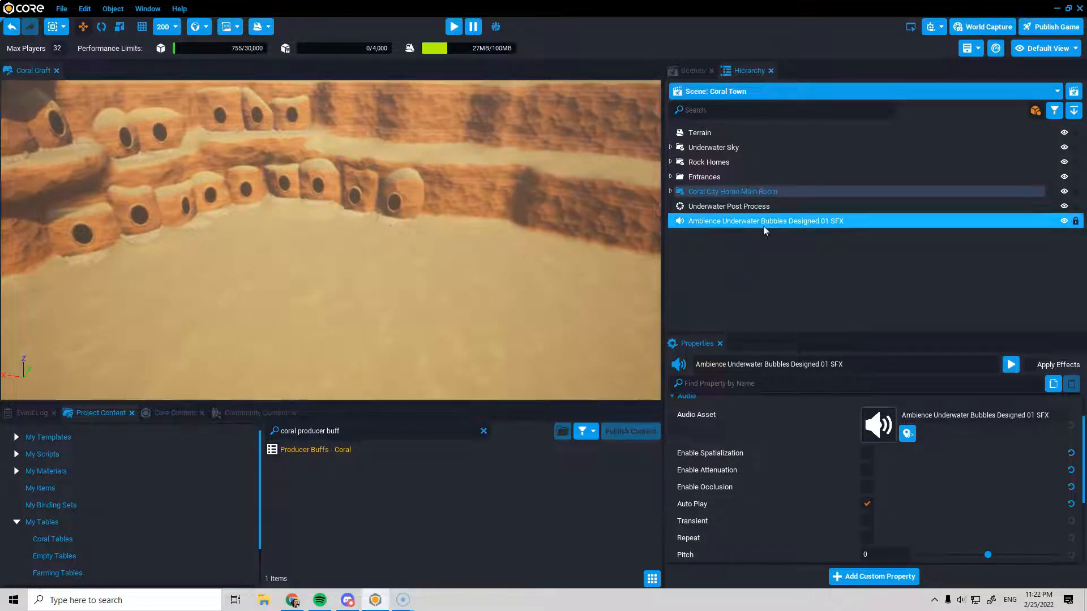
{"action": "key", "text": "f"}
{"action": "key", "text": "s"}
{"action": "right_click_drag", "start_coordinate": [318, 277], "coordinate": [274, 256]}
{"action": "key", "text": "w"}
{"action": "right_click_drag", "start_coordinate": [522, 263], "coordinate": [442, 274]}
{"action": "key", "text": "s"}
{"action": "key", "text": "w"}
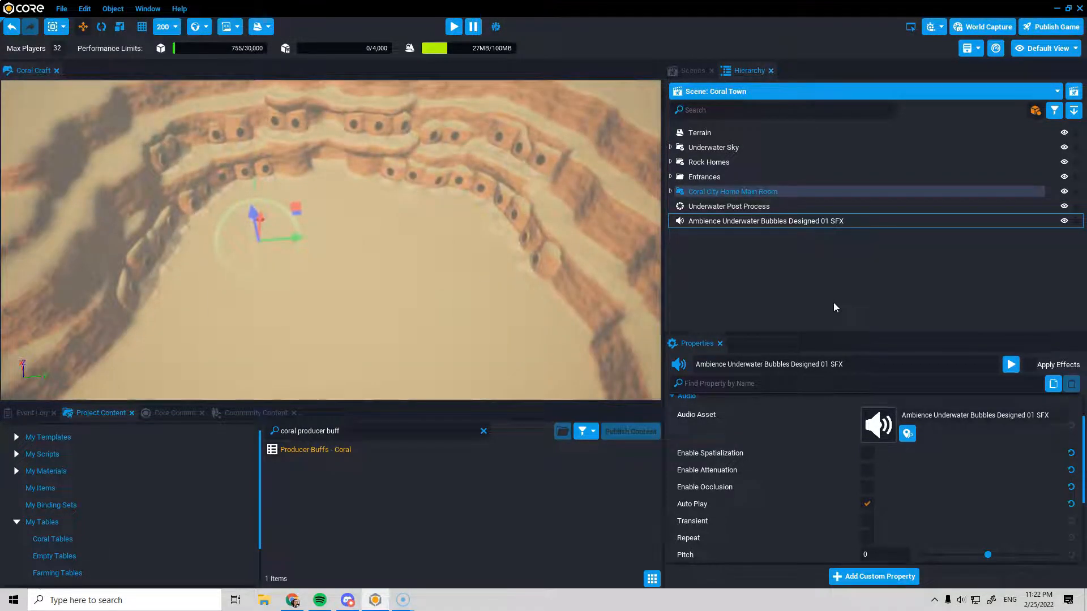
Step: Paste the copied farming framework objects into the Coral Town scene hierarchy
{"action": "right_click", "coordinate": [740, 262]}
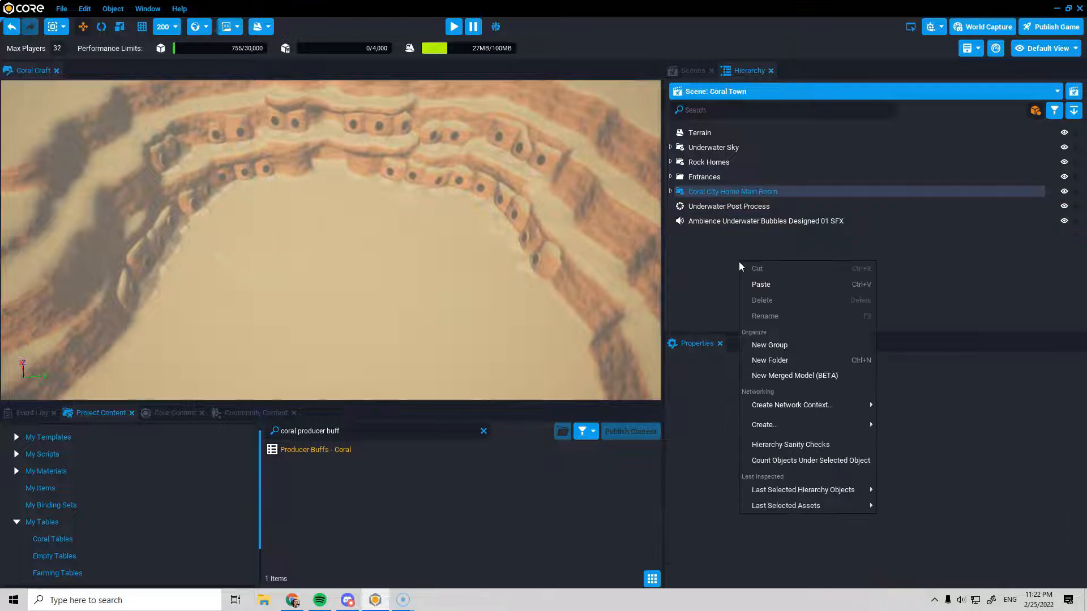
{"action": "left_click", "coordinate": [778, 285]}
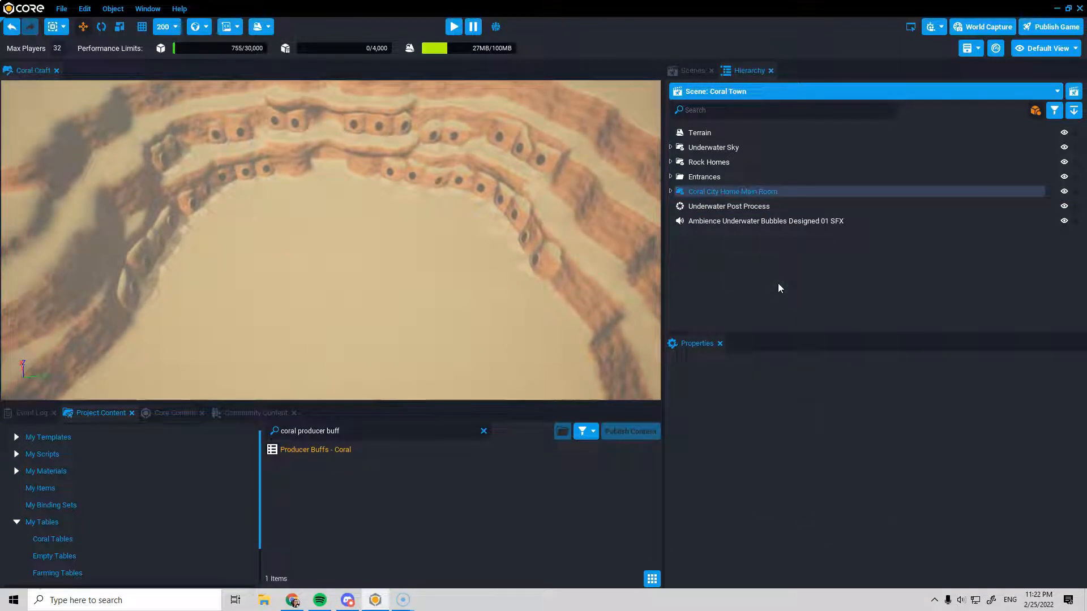
{"action": "scroll", "coordinate": [764, 288], "scroll_direction": "down", "scroll_amount": 2}
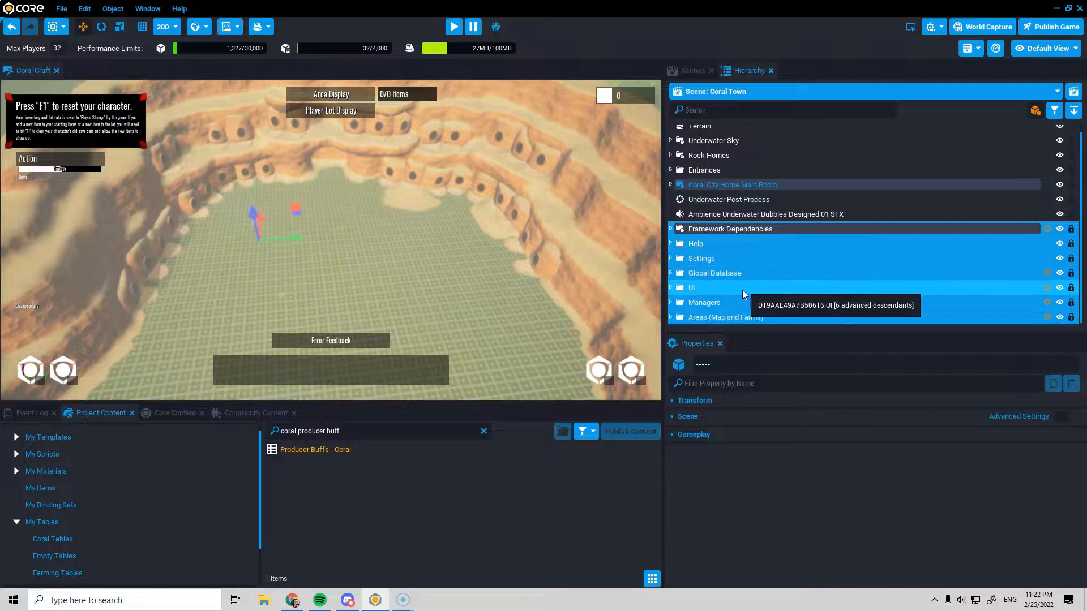
{"action": "left_click", "coordinate": [671, 274]}
{"action": "scroll", "coordinate": [673, 272], "scroll_direction": "down", "scroll_amount": 2}
{"action": "left_click", "coordinate": [671, 238]}
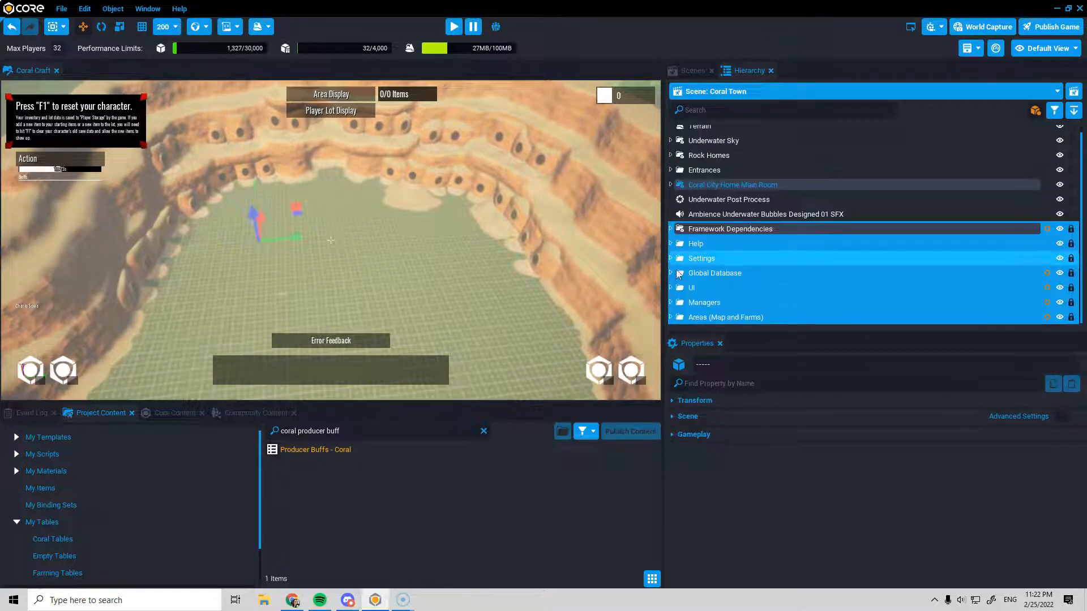
Step: Search the hierarchy for "sky", delete the Sky Core default group from the Settings folder, and collapse that folder
{"action": "left_click", "coordinate": [751, 110]}
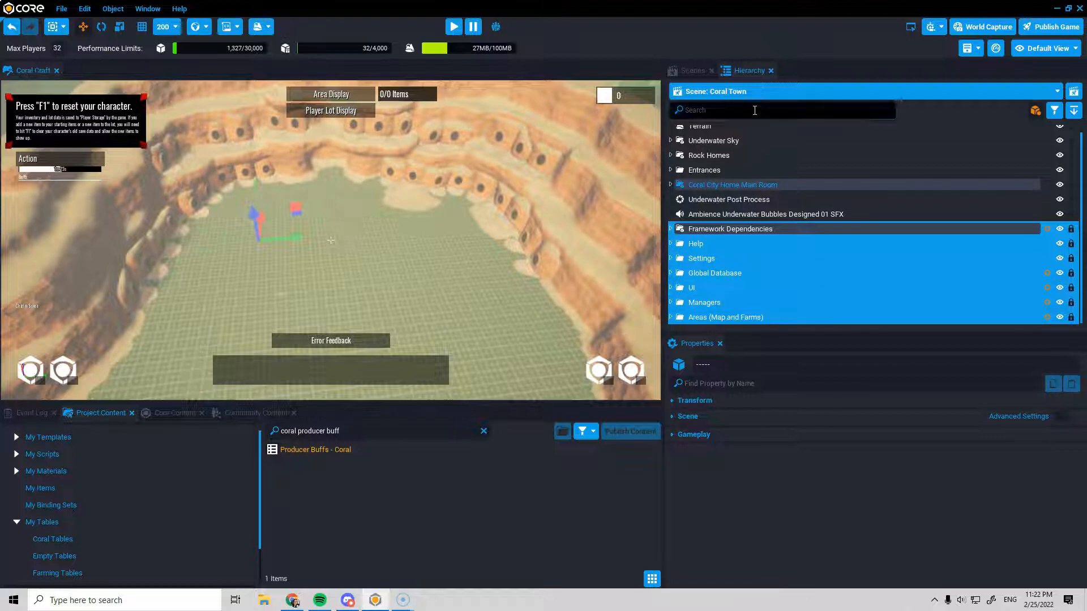
{"action": "type", "text": "sky"}
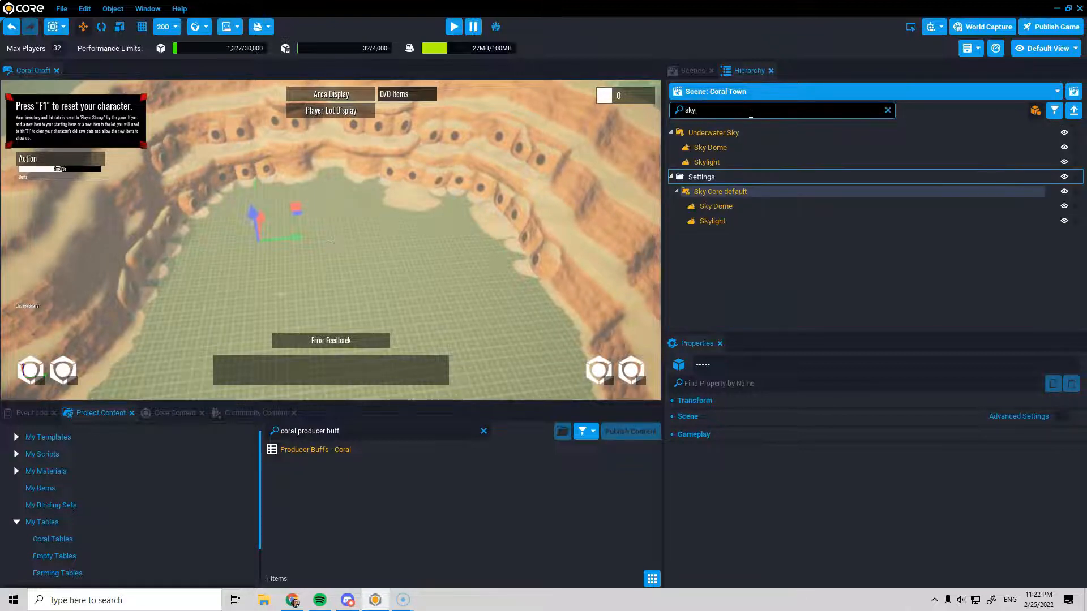
{"action": "left_click", "coordinate": [756, 193]}
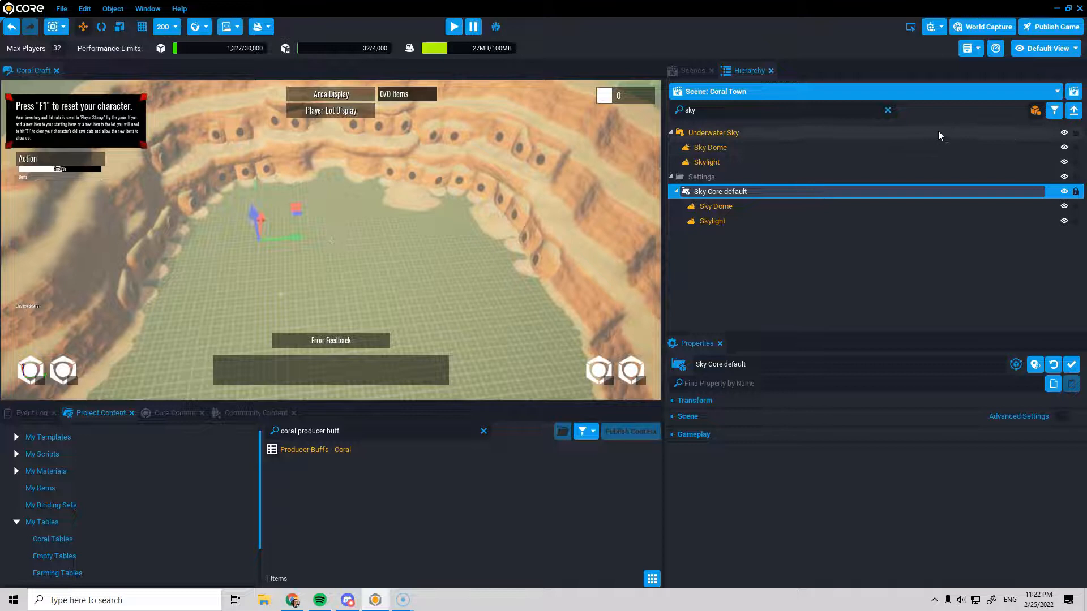
{"action": "left_click", "coordinate": [888, 109]}
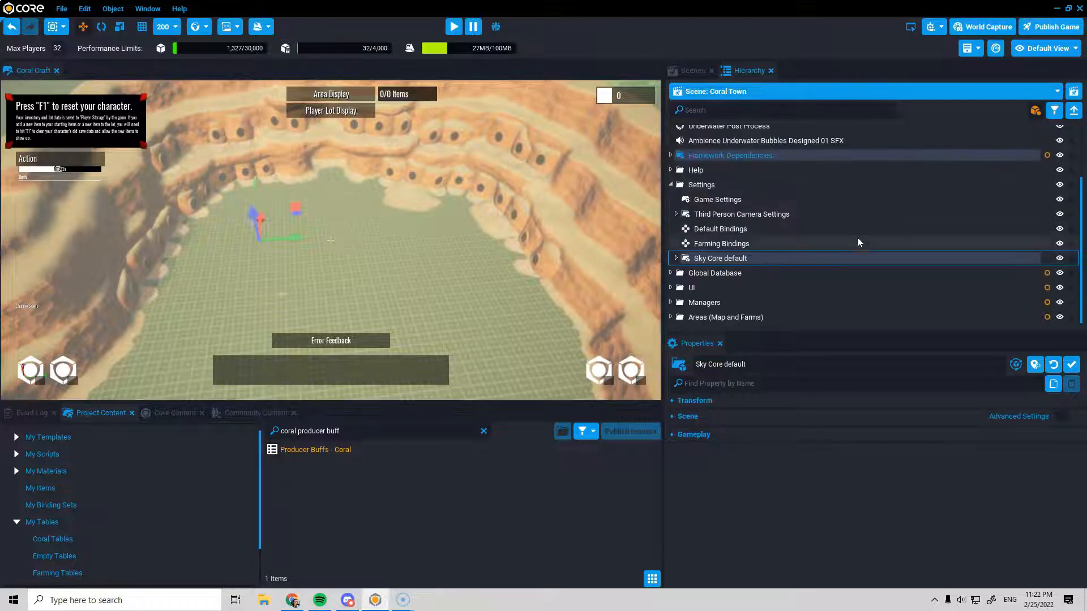
{"action": "scroll", "coordinate": [736, 286], "scroll_direction": "up", "scroll_amount": 2}
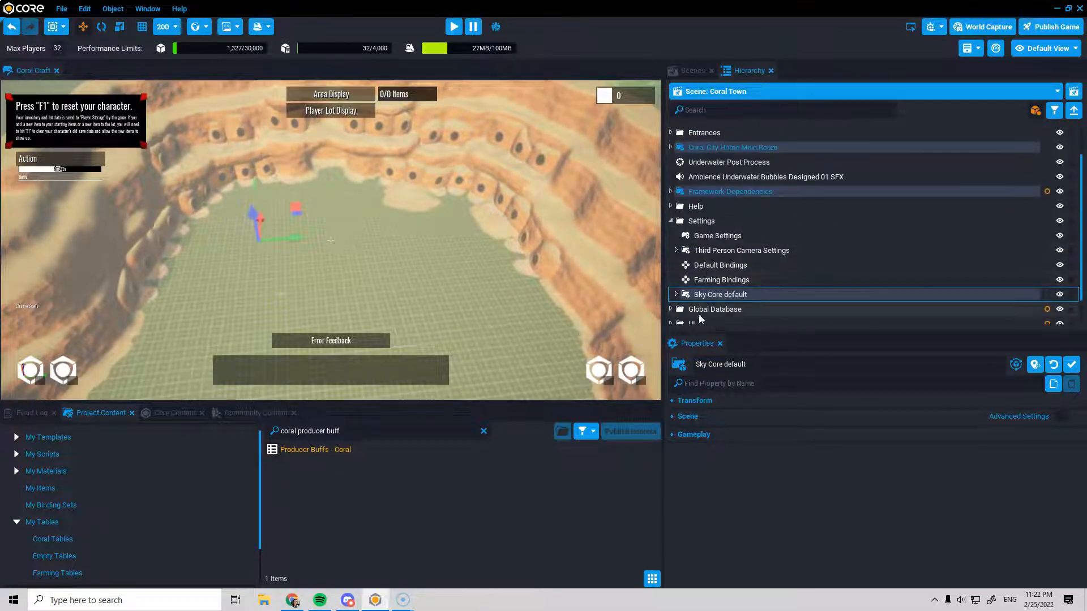
{"action": "right_click", "coordinate": [711, 296]}
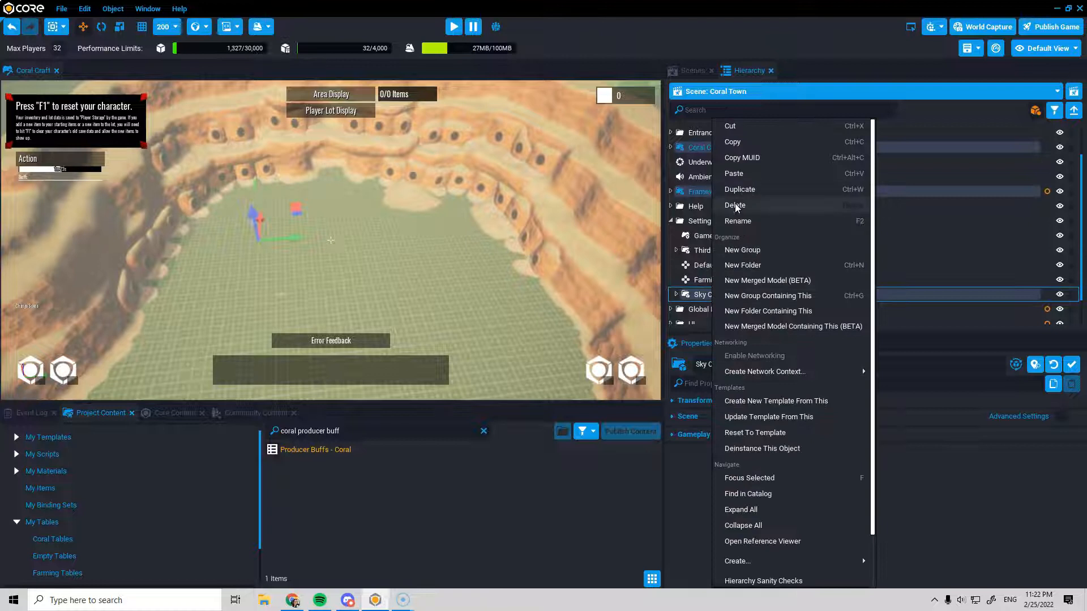
{"action": "left_click", "coordinate": [735, 206]}
{"action": "scroll", "coordinate": [777, 292], "scroll_direction": "up", "scroll_amount": 3}
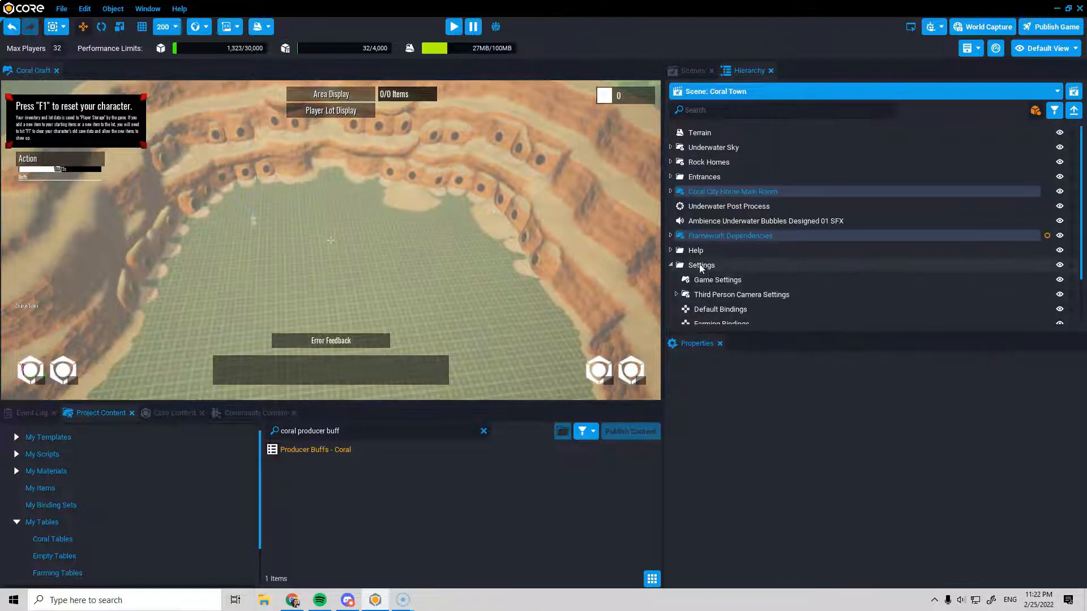
{"action": "left_click", "coordinate": [670, 266]}
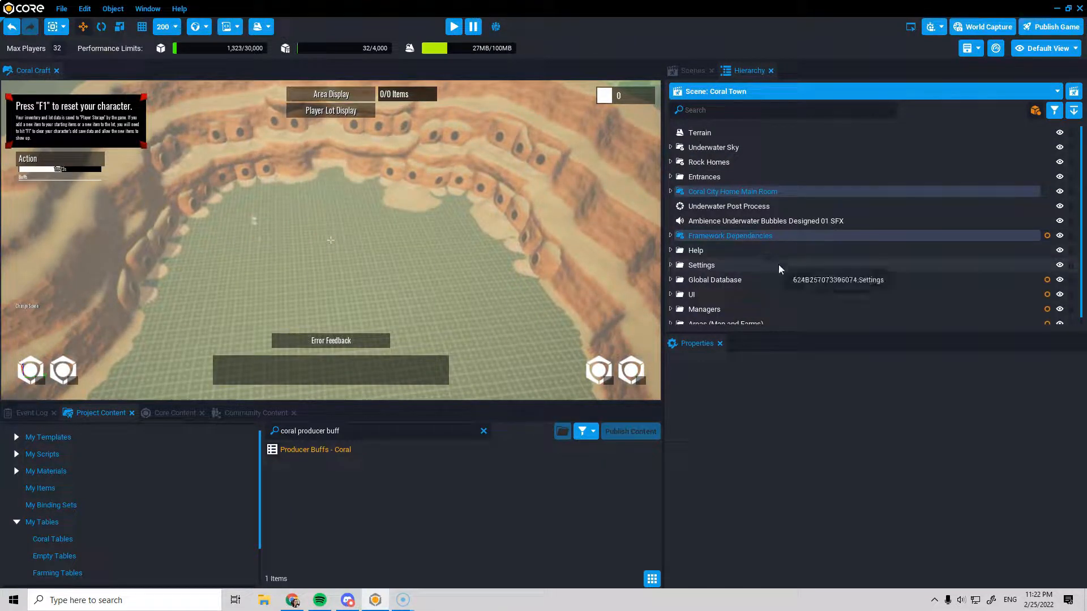
{"action": "left_click", "coordinate": [743, 235]}
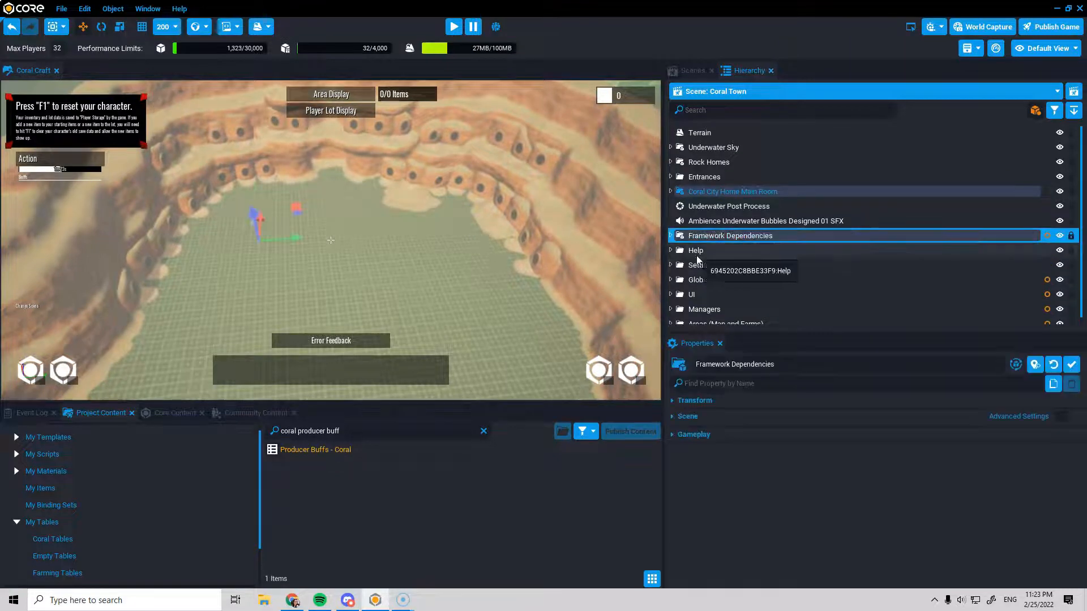
{"action": "left_click", "coordinate": [716, 250], "text": "shift"}
{"action": "left_click", "coordinate": [722, 265], "text": "shift"}
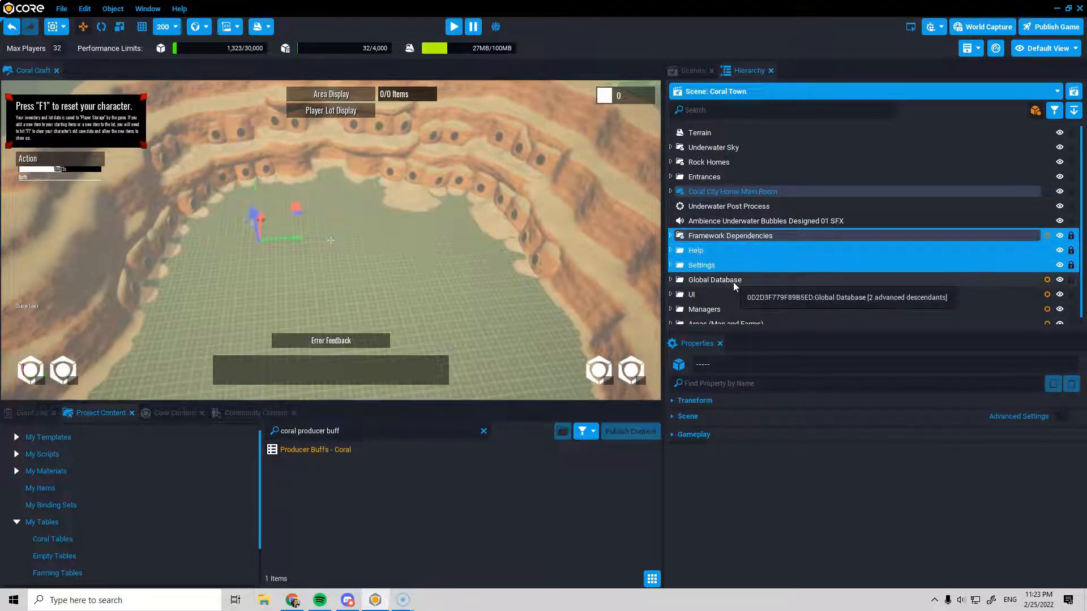
Step: Delete the Help folder from the Coral Town hierarchy
{"action": "left_click", "coordinate": [703, 251]}
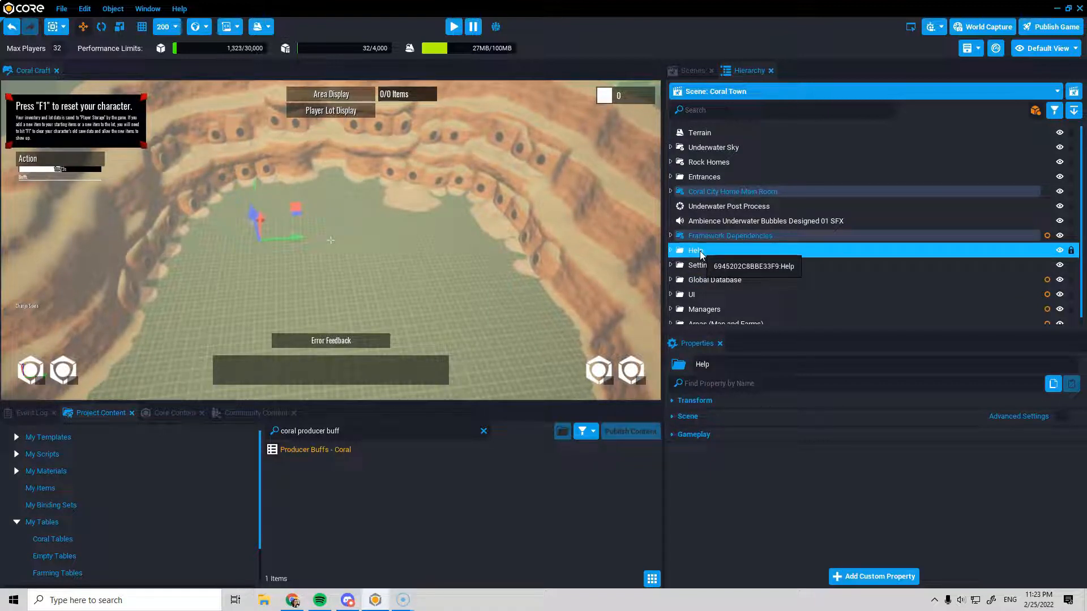
{"action": "right_click", "coordinate": [700, 251]}
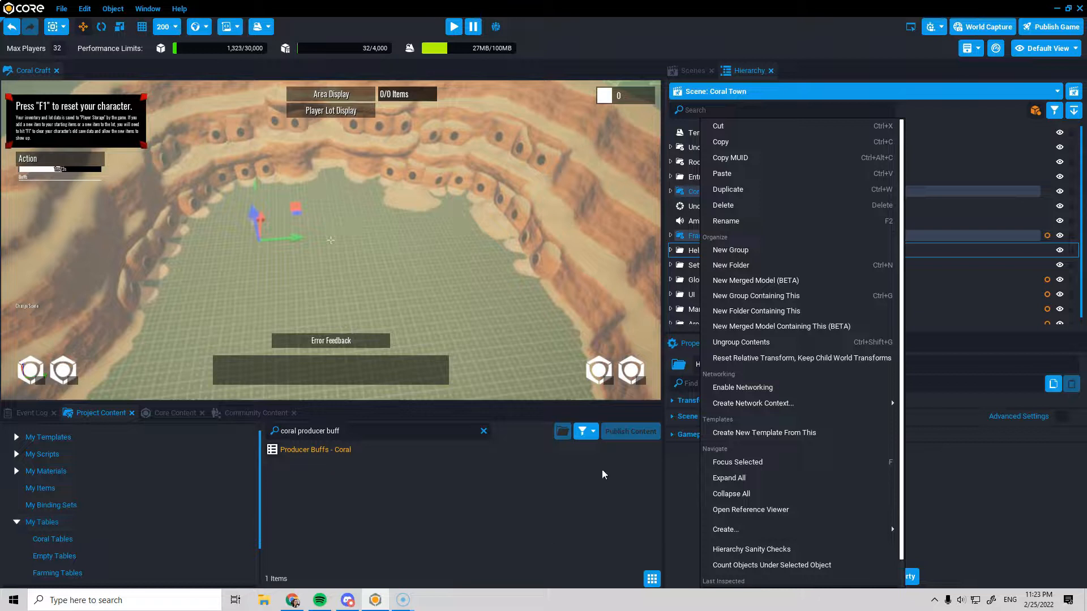
{"action": "right_click", "coordinate": [686, 252]}
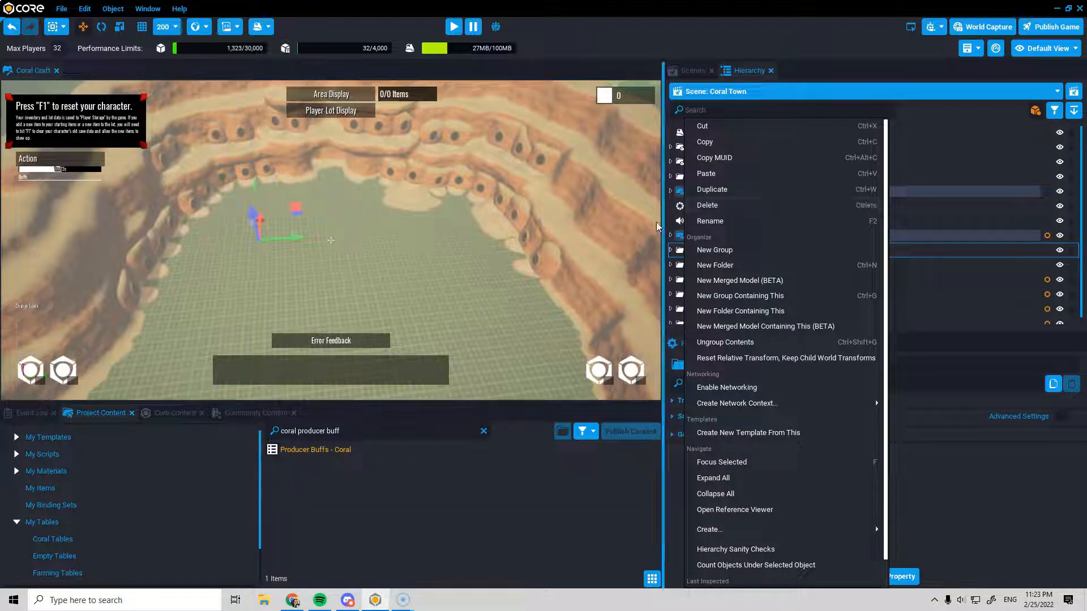
{"action": "left_click", "coordinate": [681, 259]}
{"action": "right_click", "coordinate": [710, 246]}
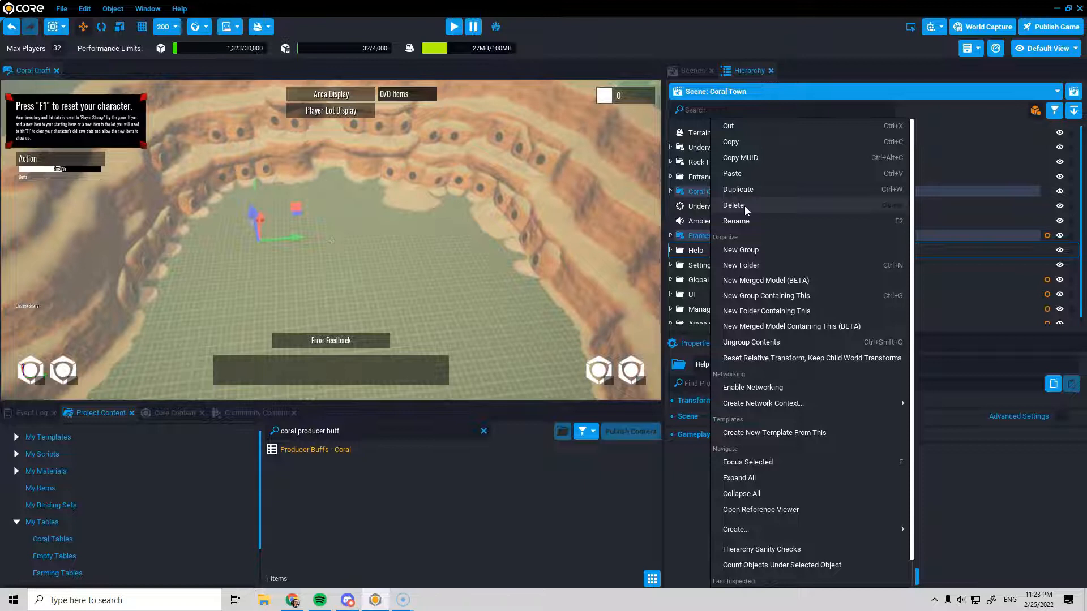
{"action": "left_click", "coordinate": [745, 206]}
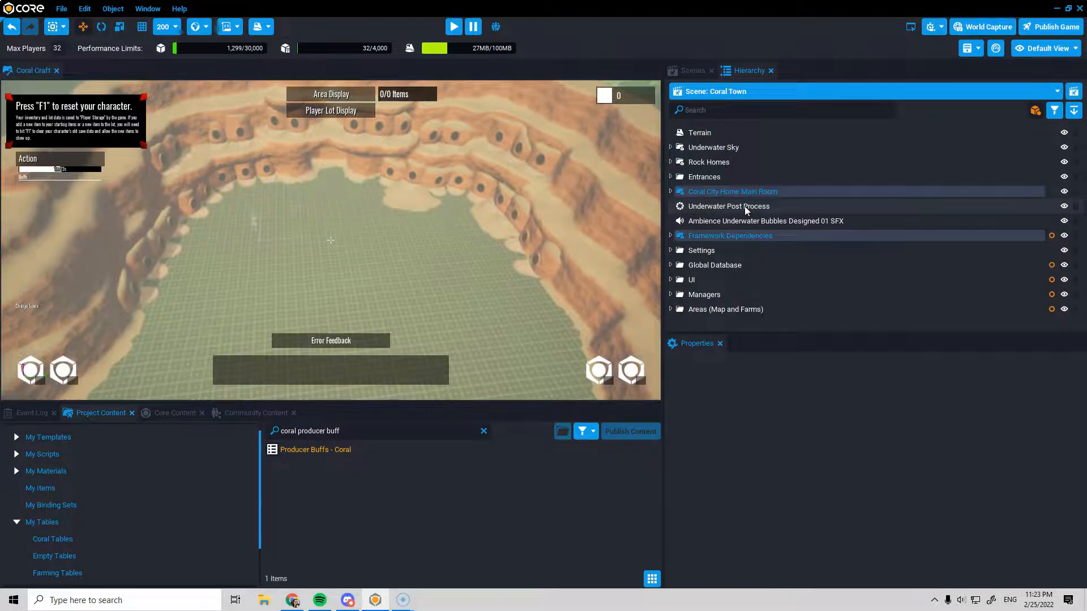
Step: Move Framework Dependencies, Settings, Global Database, UI and Managers above Terrain at the start of the hierarchy
{"action": "left_click", "coordinate": [726, 234]}
{"action": "left_click", "coordinate": [718, 252], "text": "shift"}
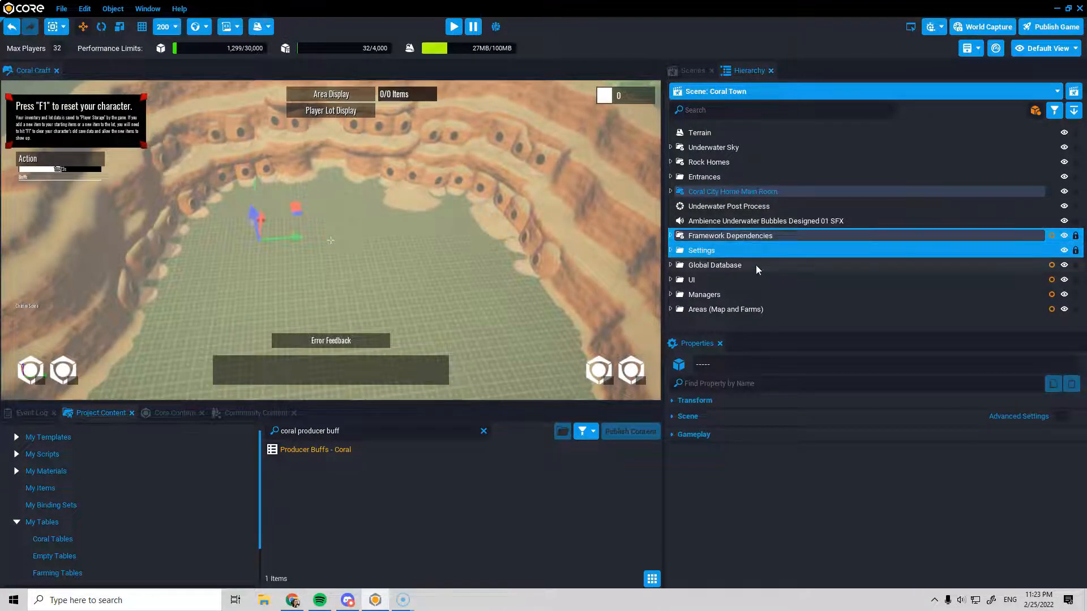
{"action": "left_click", "coordinate": [747, 267], "text": "shift"}
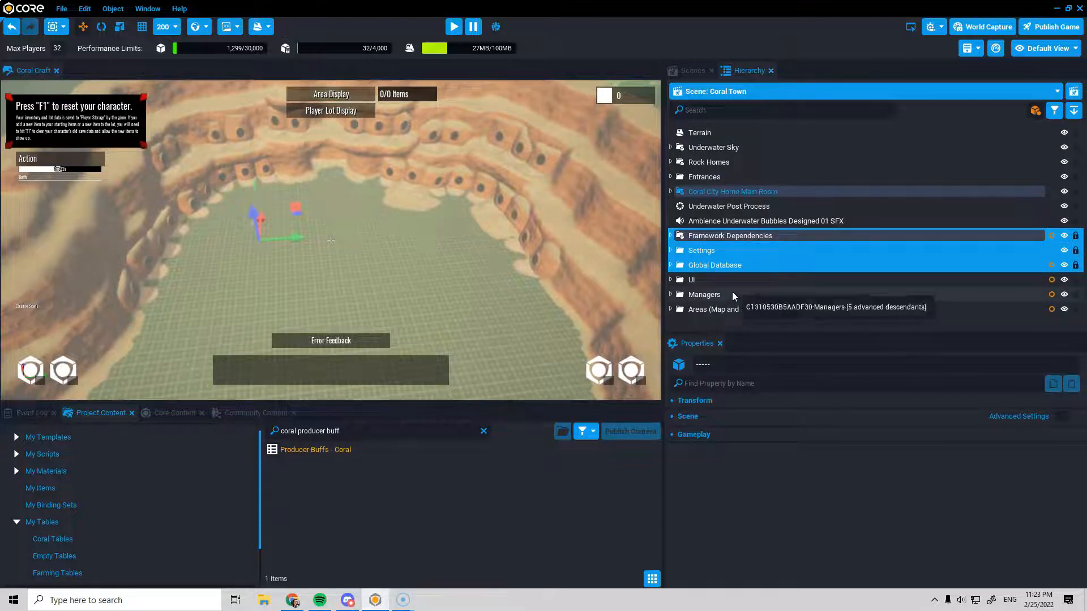
{"action": "left_click", "coordinate": [731, 294], "text": "shift"}
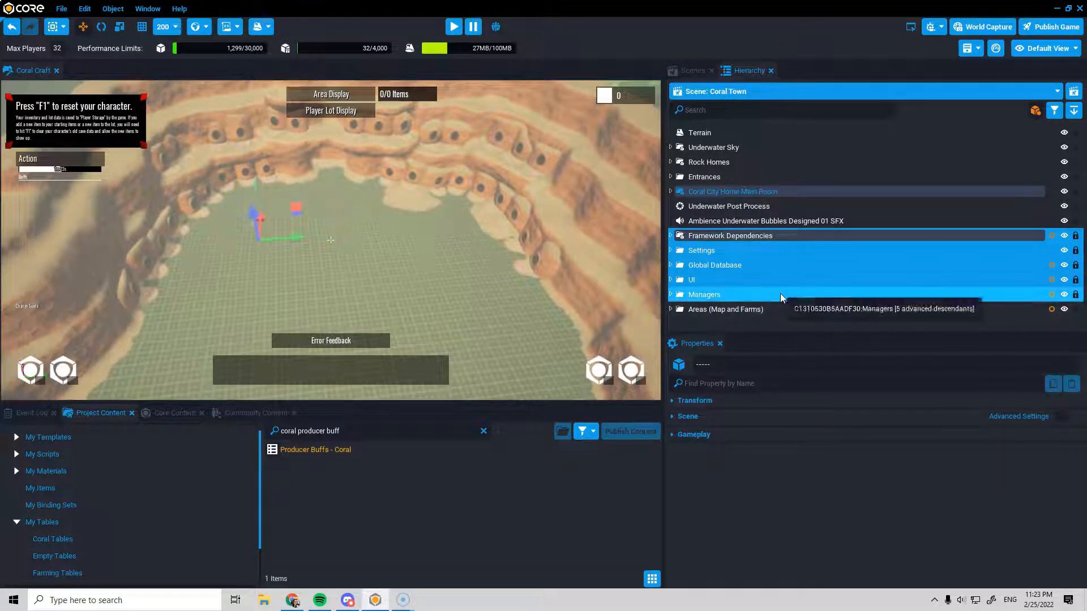
{"action": "left_click_drag", "start_coordinate": [700, 236], "coordinate": [696, 128]}
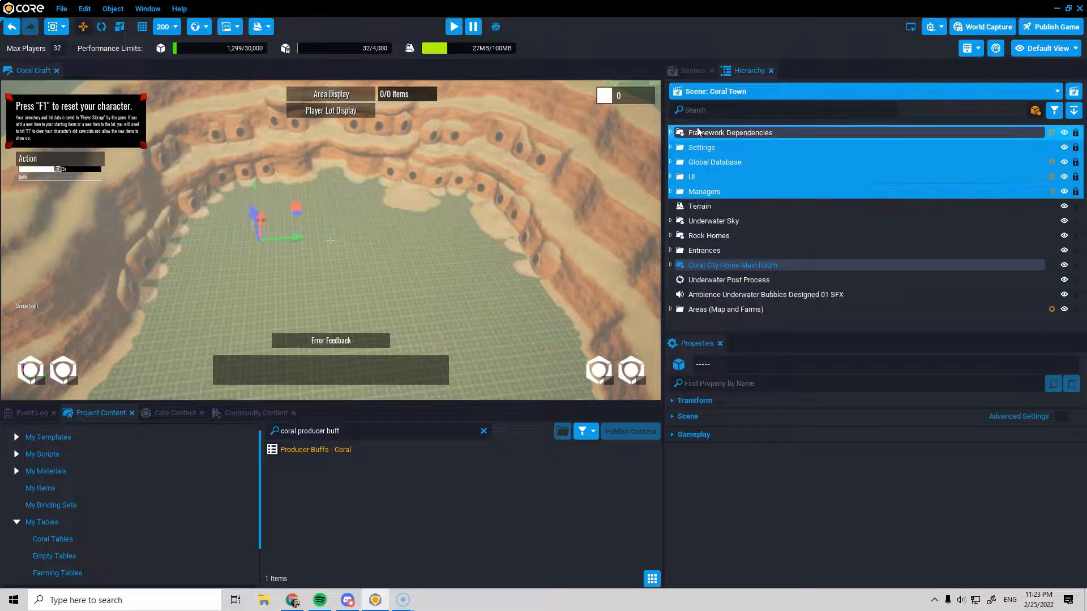
{"action": "left_click", "coordinate": [756, 247]}
{"action": "right_click_drag", "start_coordinate": [612, 172], "coordinate": [611, 161]}
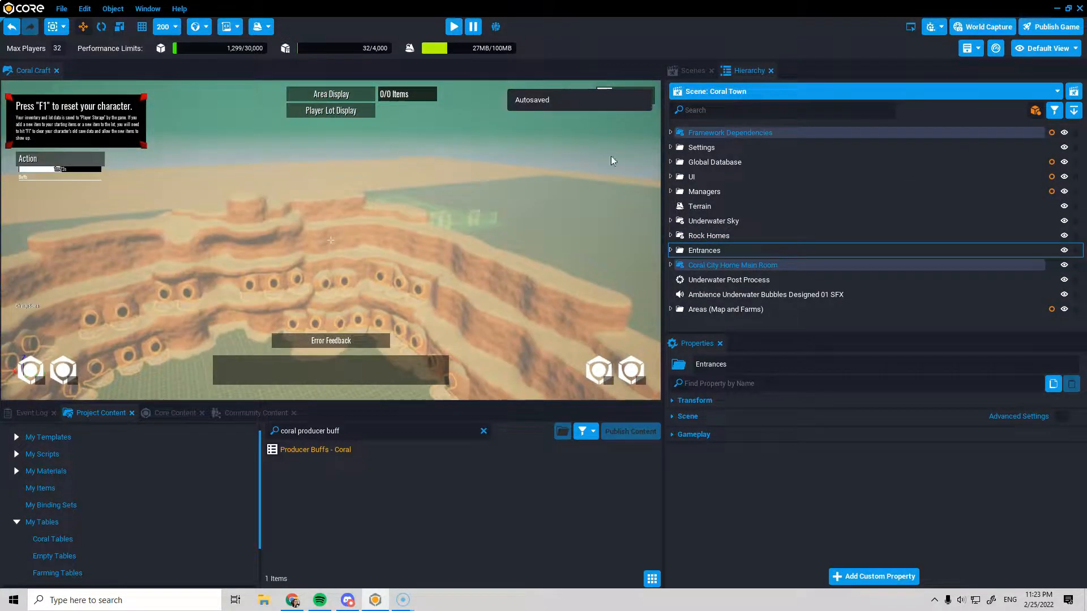
Step: Lock Framework Dependencies, Settings and UI in the Coral Town hierarchy
{"action": "left_click", "coordinate": [1077, 133]}
{"action": "right_click_drag", "start_coordinate": [391, 210], "coordinate": [333, 250]}
{"action": "key", "text": "w"}
{"action": "scroll", "coordinate": [332, 246], "scroll_direction": "down", "scroll_amount": 2}
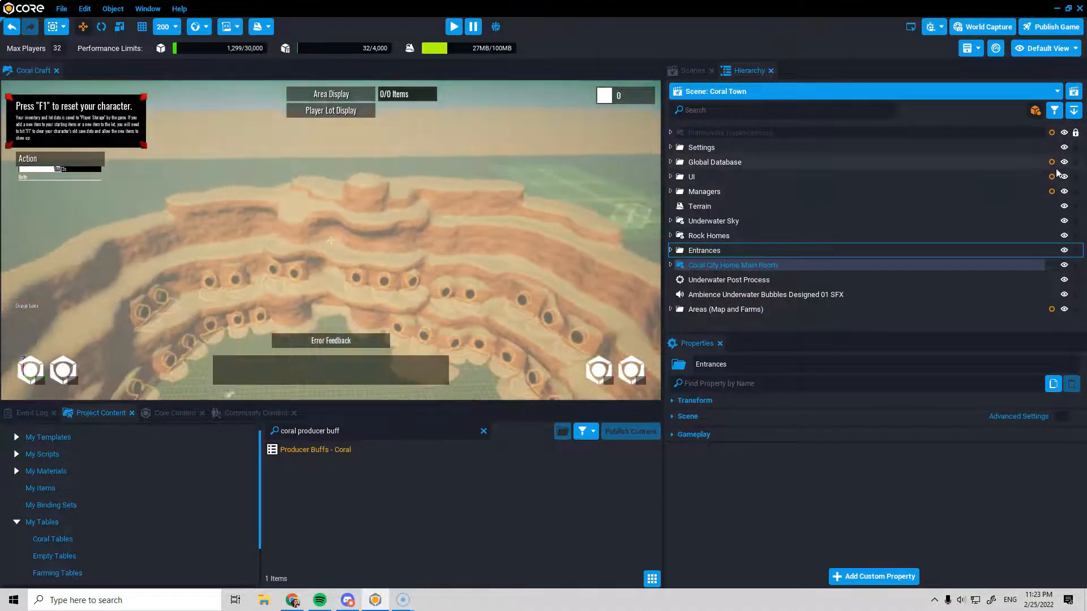
{"action": "left_click", "coordinate": [1076, 147]}
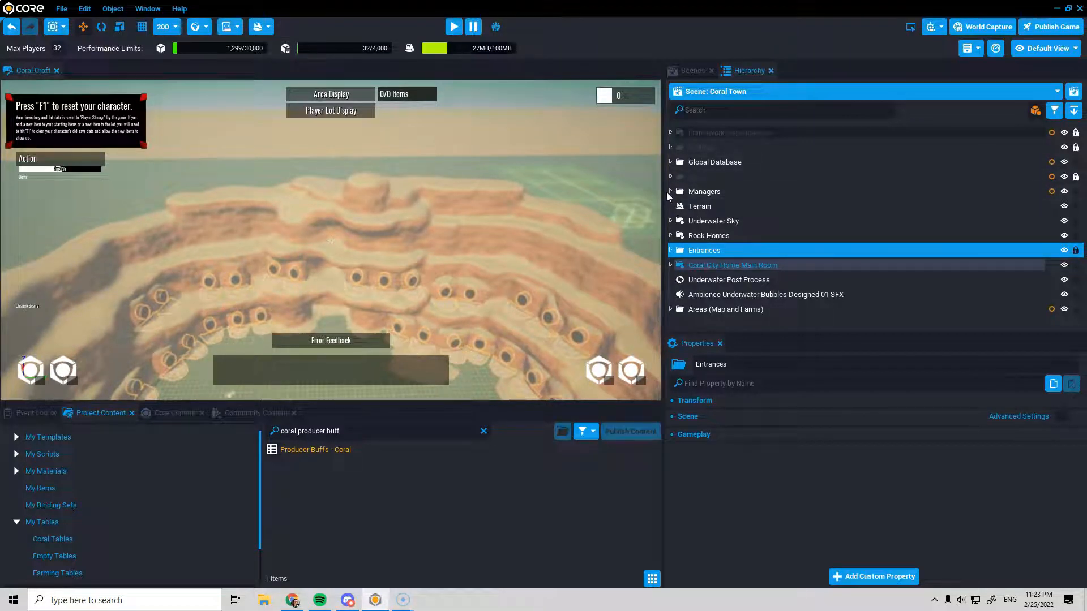
Step: Delete the Ground Collision group from Town (Including Front Yards)
{"action": "right_click_drag", "start_coordinate": [179, 203], "coordinate": [198, 241]}
{"action": "left_click", "coordinate": [538, 229]}
{"action": "key", "text": "s"}
{"action": "key", "text": "w"}
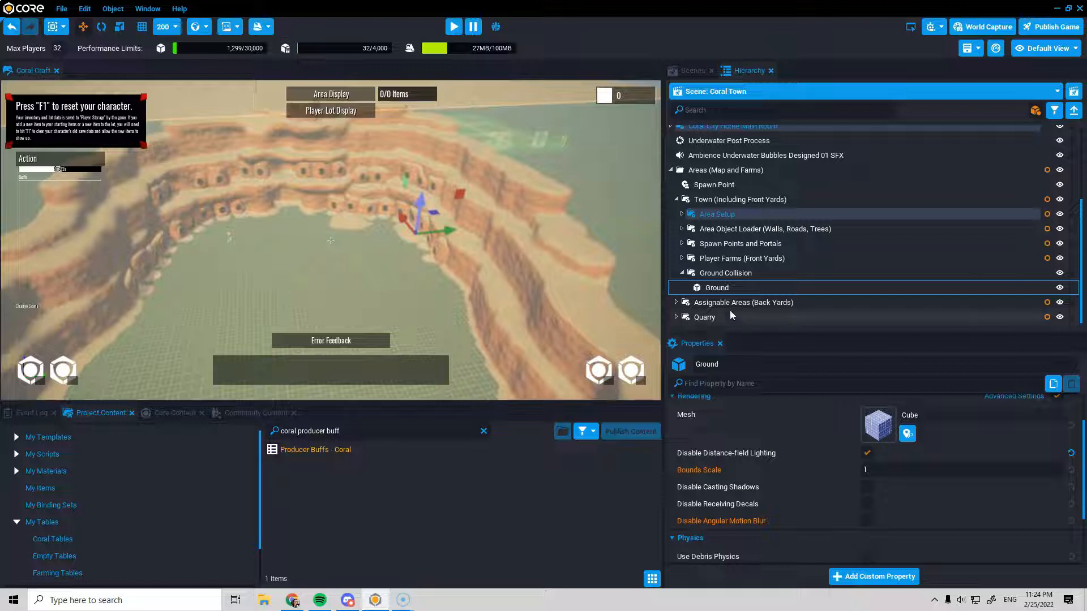
{"action": "left_click", "coordinate": [736, 271]}
{"action": "right_click", "coordinate": [738, 272]}
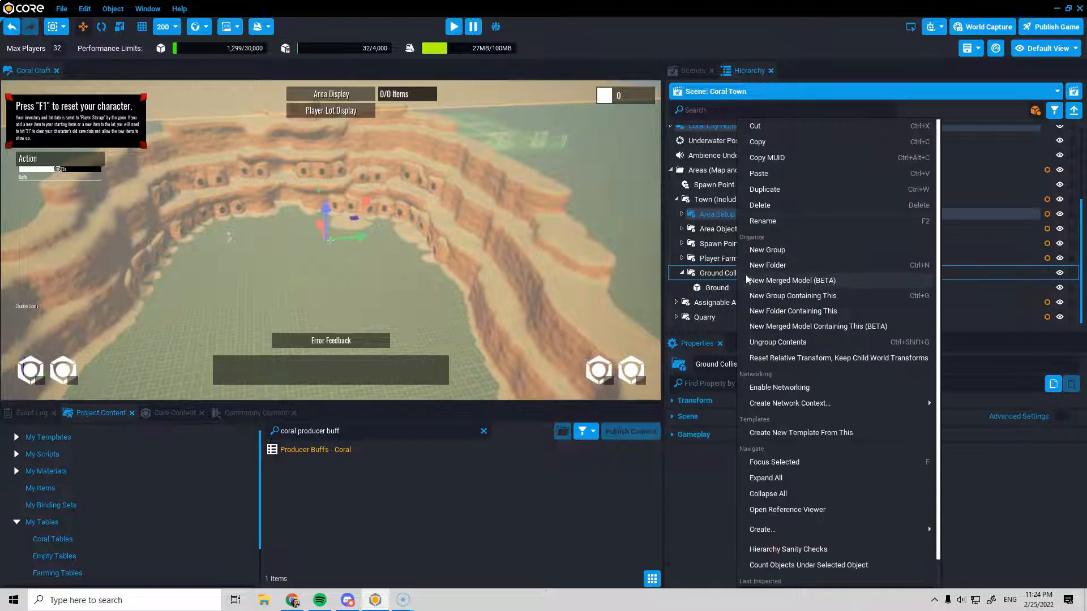
{"action": "left_click", "coordinate": [760, 205]}
Step: Turn off the Unbounded option of the Underwater Post Process volume
{"action": "right_click_drag", "start_coordinate": [451, 273], "coordinate": [449, 249]}
{"action": "right_click_drag", "start_coordinate": [344, 254], "coordinate": [283, 270]}
{"action": "scroll", "coordinate": [346, 249], "scroll_direction": "up", "scroll_amount": 3}
{"action": "scroll", "coordinate": [283, 270], "scroll_direction": "down", "scroll_amount": 5}
{"action": "scroll", "coordinate": [400, 295], "scroll_direction": "up", "scroll_amount": 3}
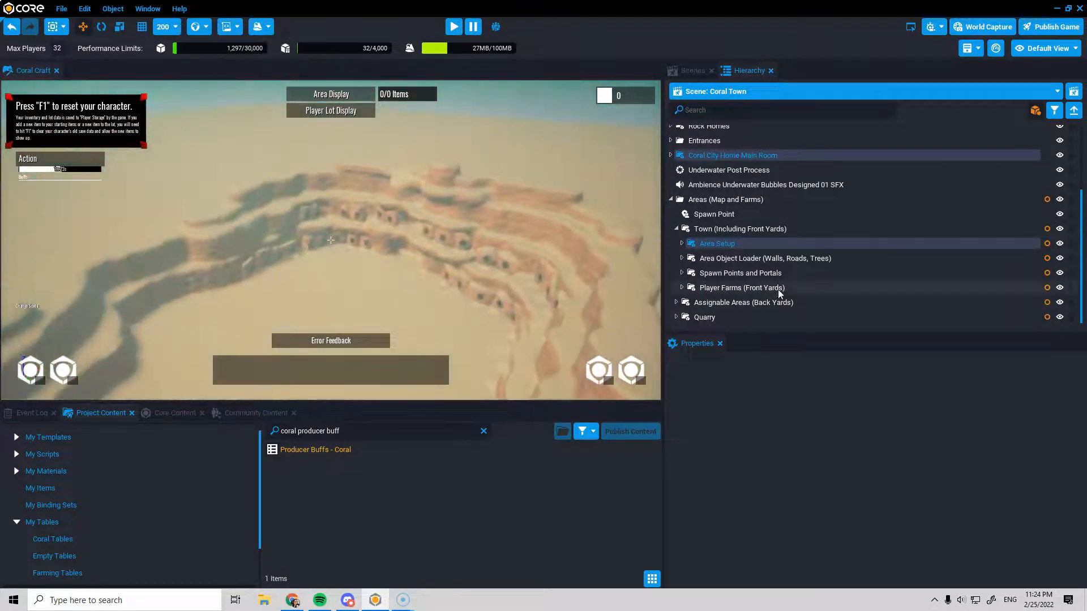
{"action": "scroll", "coordinate": [757, 309], "scroll_direction": "up", "scroll_amount": 1}
{"action": "left_click", "coordinate": [731, 188]}
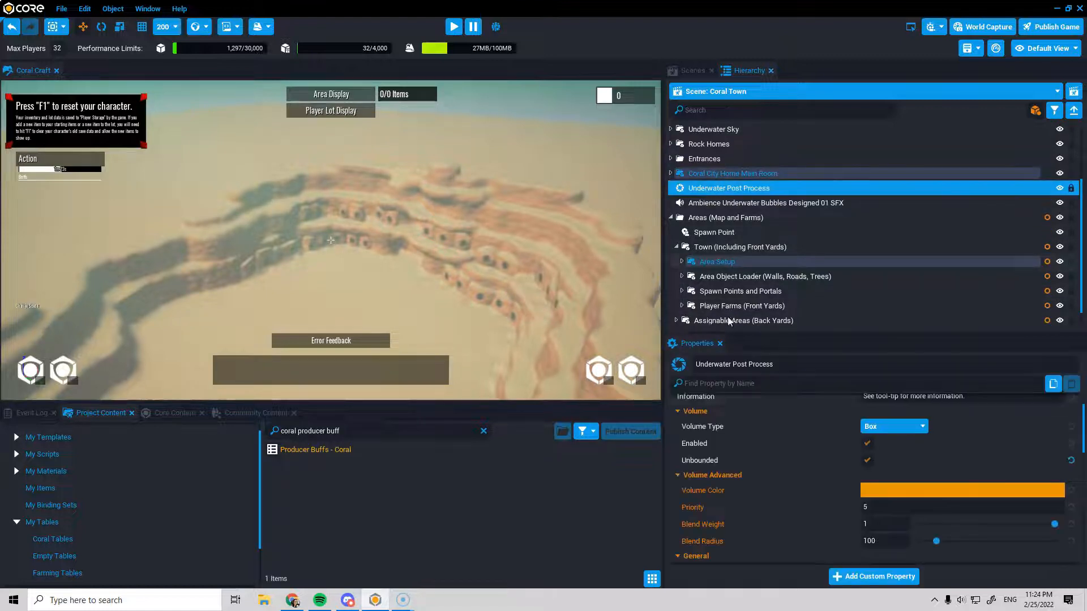
{"action": "left_click", "coordinate": [868, 461]}
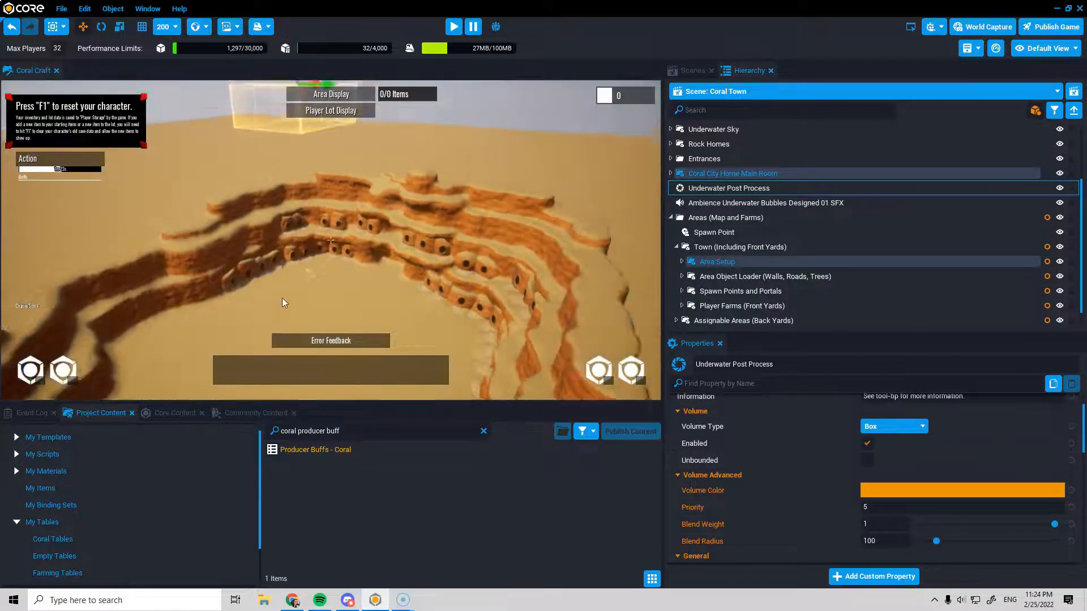
Step: Check the transform of Town (Including Front Yards), and inspect the Front Yard lot under Player Farms (Front Yards) against the rock homes
{"action": "key", "text": "s"}
{"action": "right_click_drag", "start_coordinate": [494, 291], "coordinate": [314, 320]}
{"action": "right_click_drag", "start_coordinate": [463, 258], "coordinate": [527, 256]}
{"action": "left_click", "coordinate": [748, 247]}
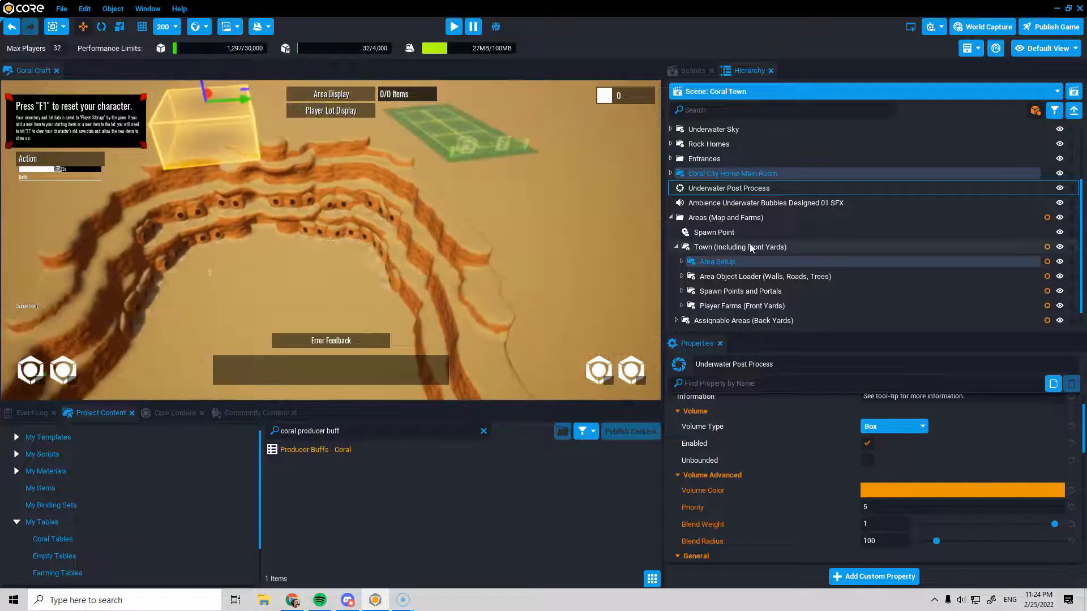
{"action": "left_click", "coordinate": [681, 399]}
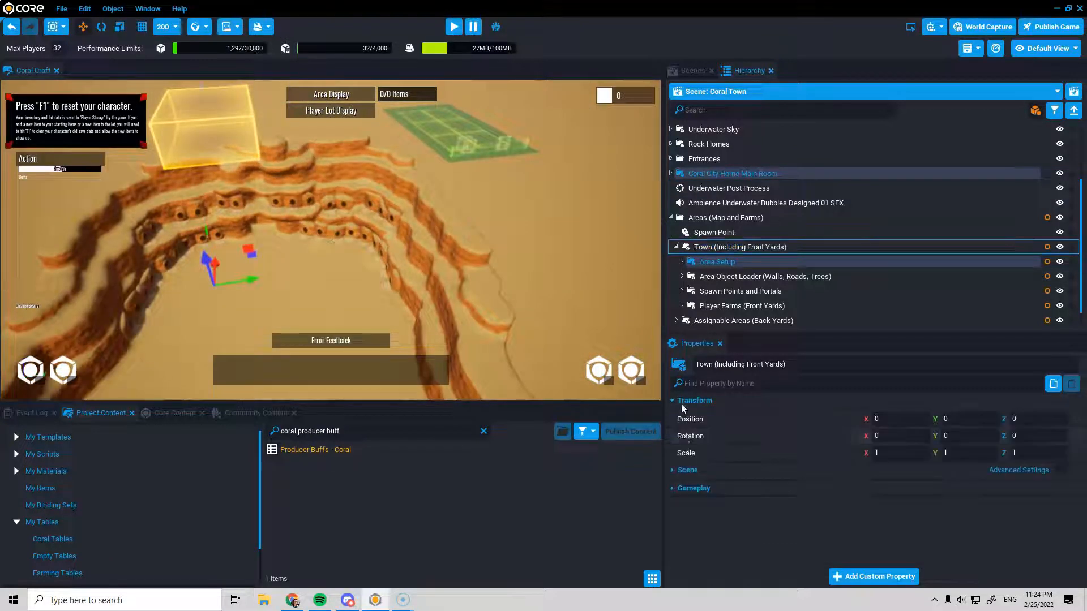
{"action": "scroll", "coordinate": [702, 301], "scroll_direction": "down", "scroll_amount": 1}
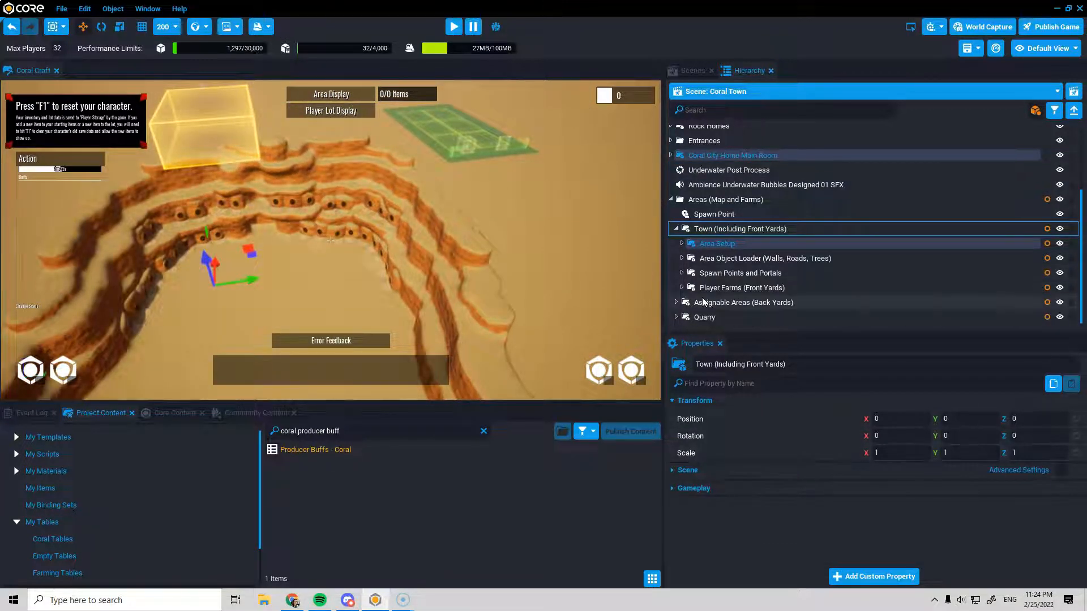
{"action": "left_click", "coordinate": [682, 288]}
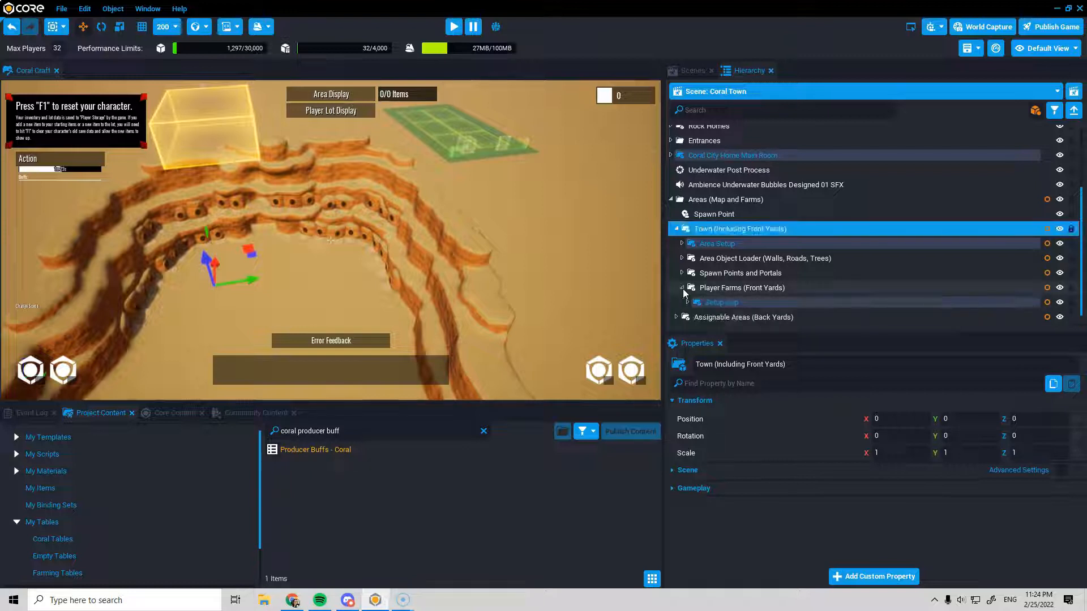
{"action": "left_click", "coordinate": [718, 303]}
{"action": "right_click_drag", "start_coordinate": [442, 283], "coordinate": [371, 300]}
{"action": "key", "text": "w"}
{"action": "key", "text": "d"}
{"action": "left_click_drag", "start_coordinate": [407, 256], "coordinate": [214, 300]}
{"action": "right_click_drag", "start_coordinate": [306, 307], "coordinate": [399, 278]}
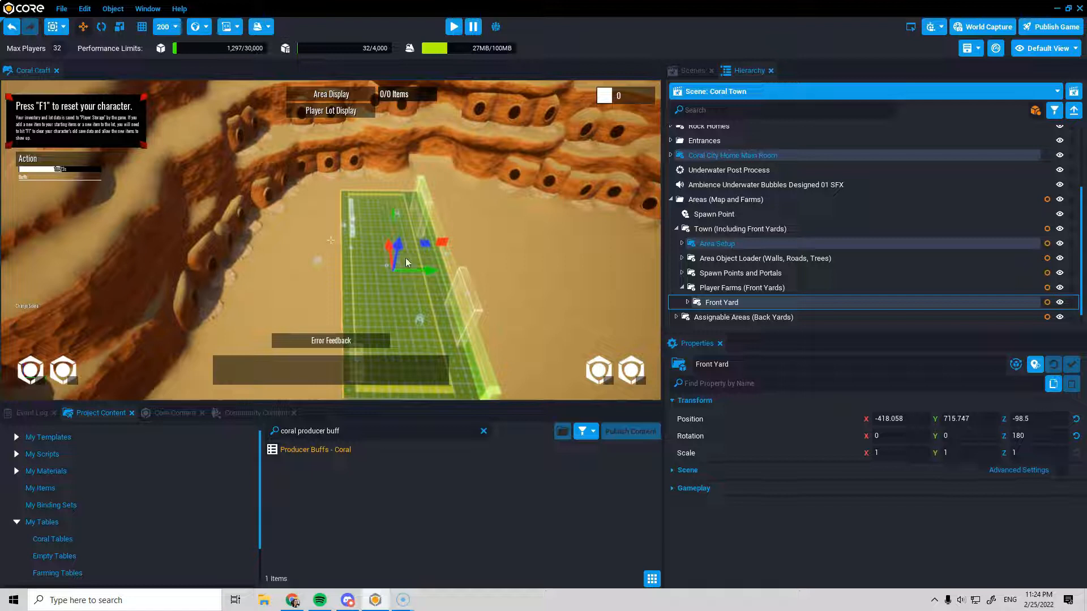
Step: Inspect a Coral City home entrance beside the lot and look through the Entrances folder that contains it
{"action": "left_click", "coordinate": [215, 311]}
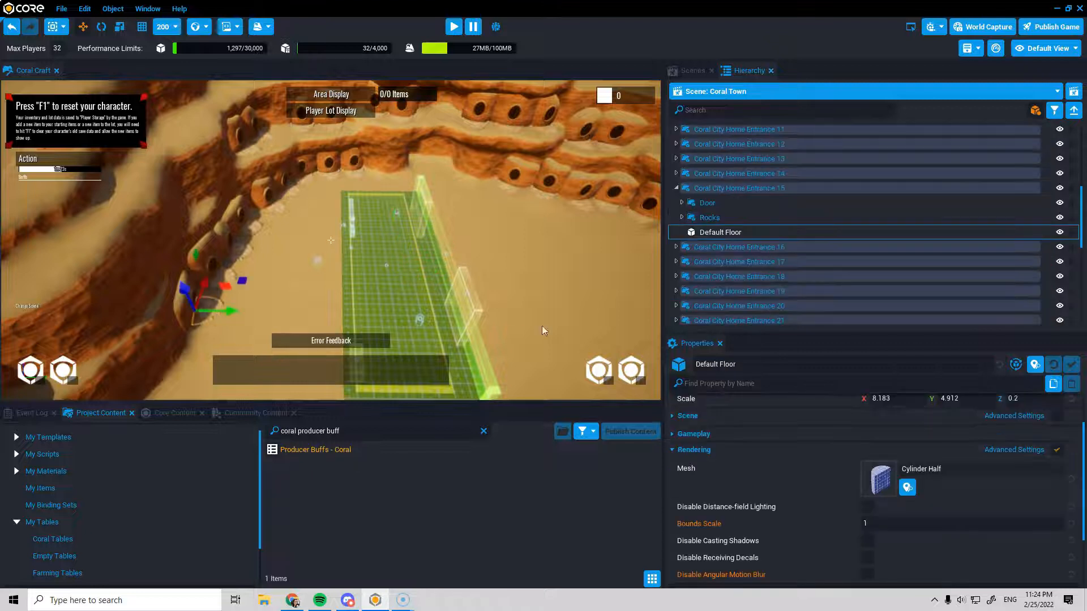
{"action": "left_click", "coordinate": [677, 188]}
{"action": "scroll", "coordinate": [731, 248], "scroll_direction": "up", "scroll_amount": 4}
{"action": "scroll", "coordinate": [733, 244], "scroll_direction": "up", "scroll_amount": 3}
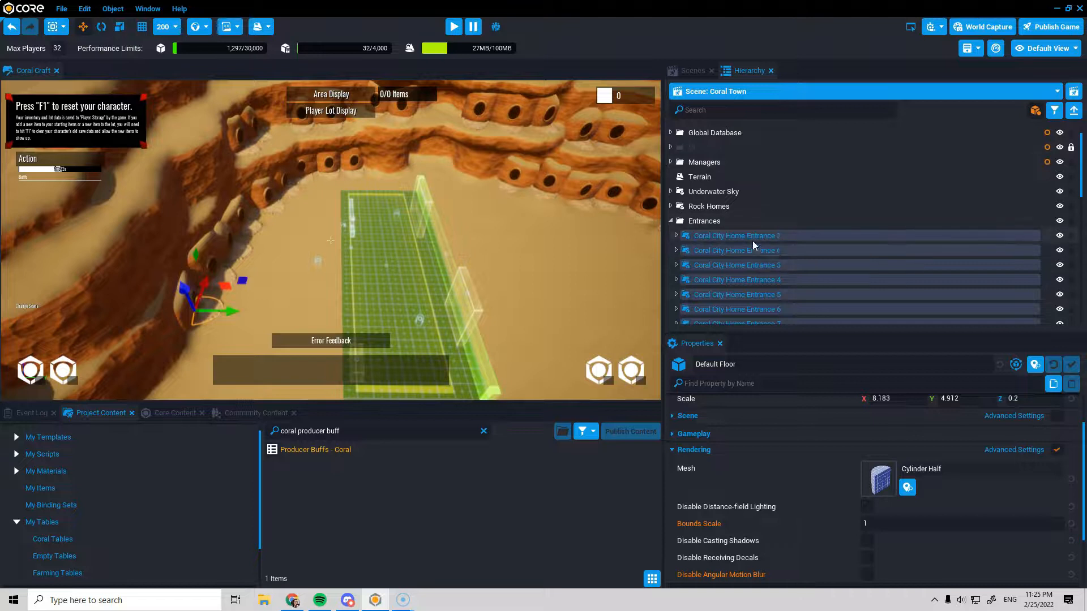
Step: Deinstance the Front Yard group and abandon its template for the entire instance
{"action": "left_click", "coordinate": [420, 283]}
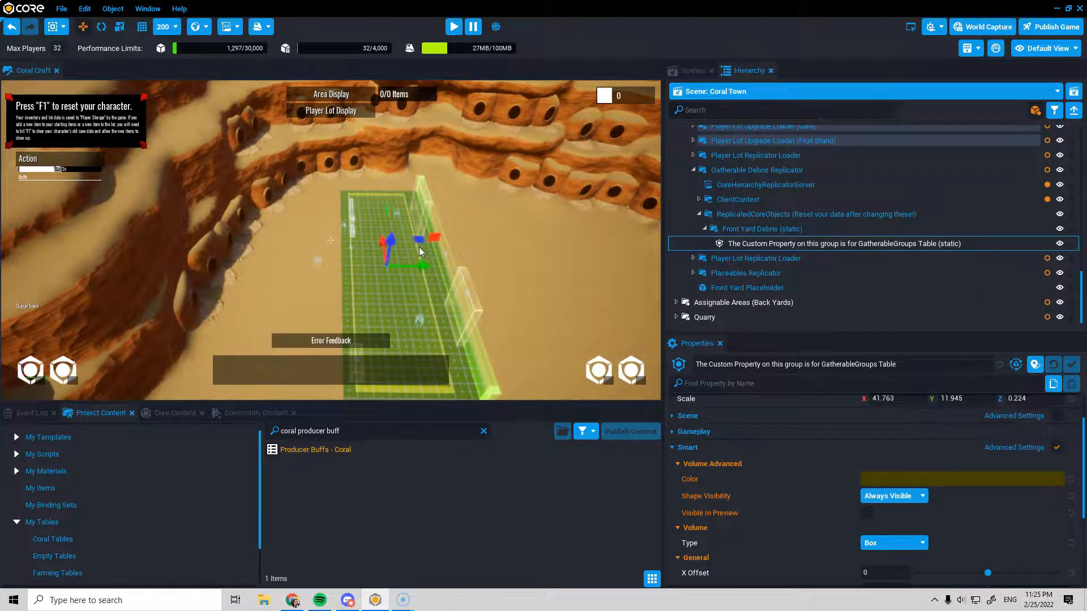
{"action": "scroll", "coordinate": [804, 266], "scroll_direction": "up", "scroll_amount": 4}
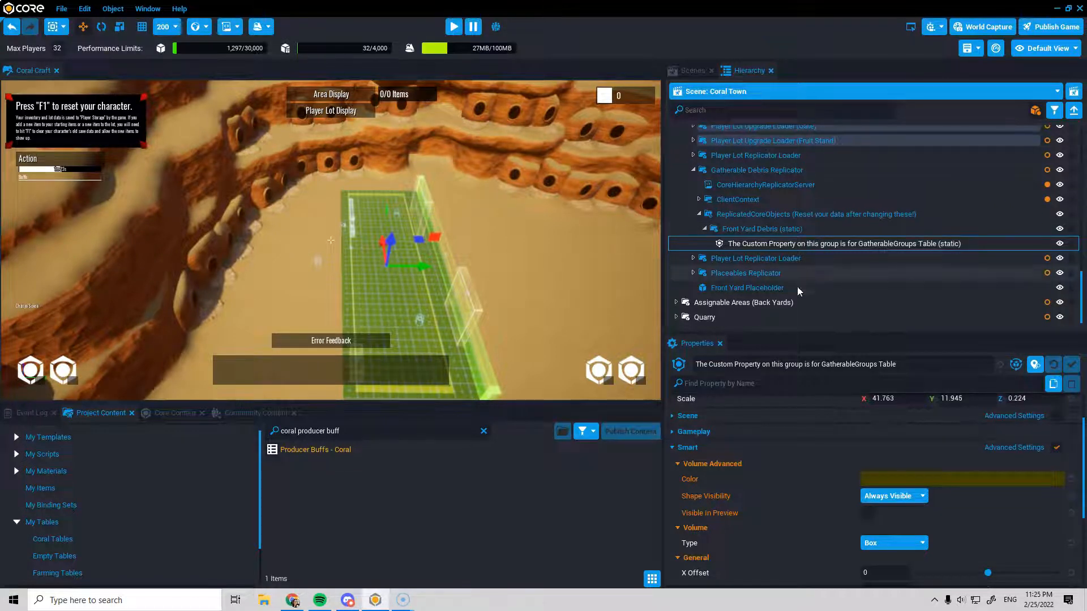
{"action": "scroll", "coordinate": [696, 232], "scroll_direction": "up", "scroll_amount": 4}
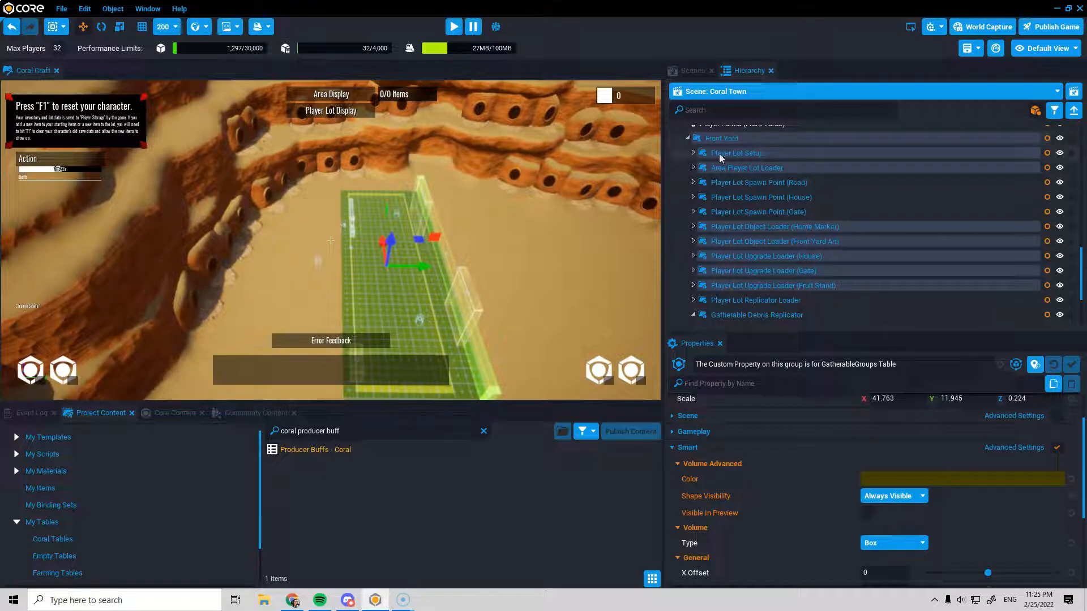
{"action": "right_click", "coordinate": [736, 138]}
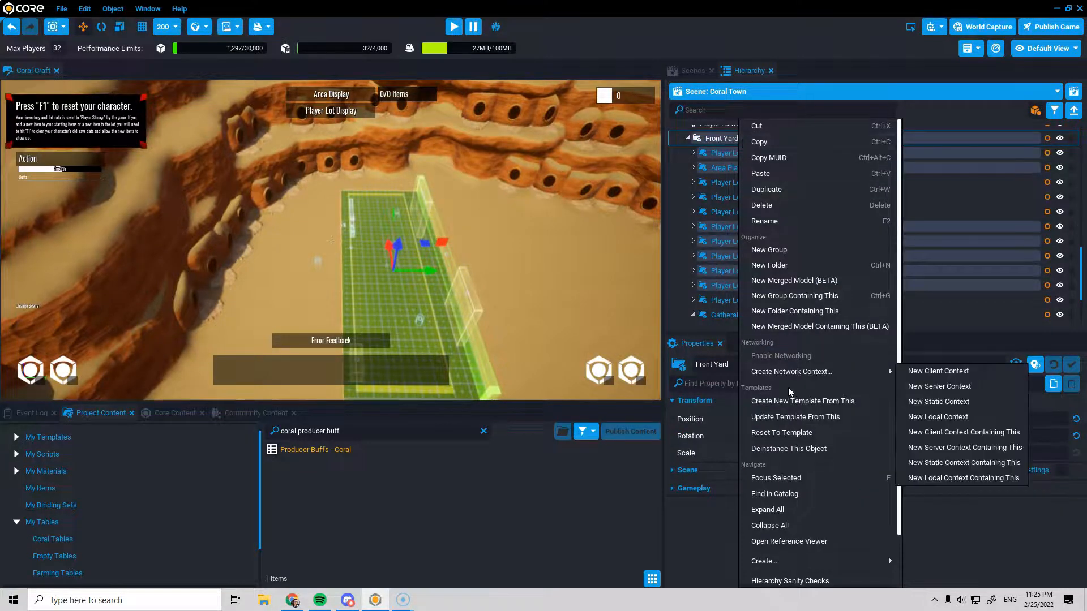
{"action": "left_click", "coordinate": [795, 449]}
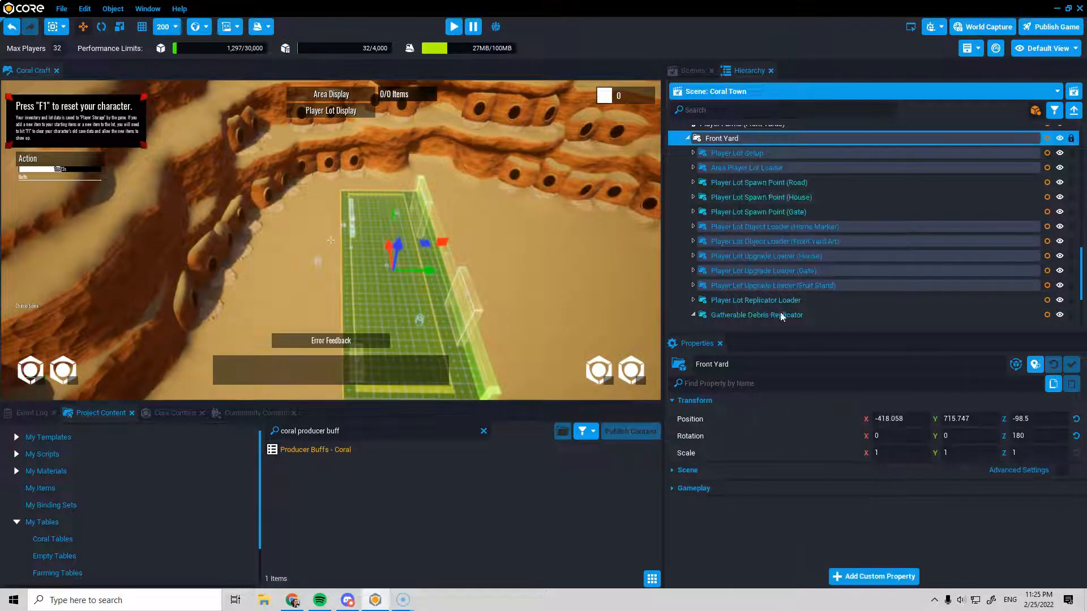
{"action": "right_click", "coordinate": [733, 142]}
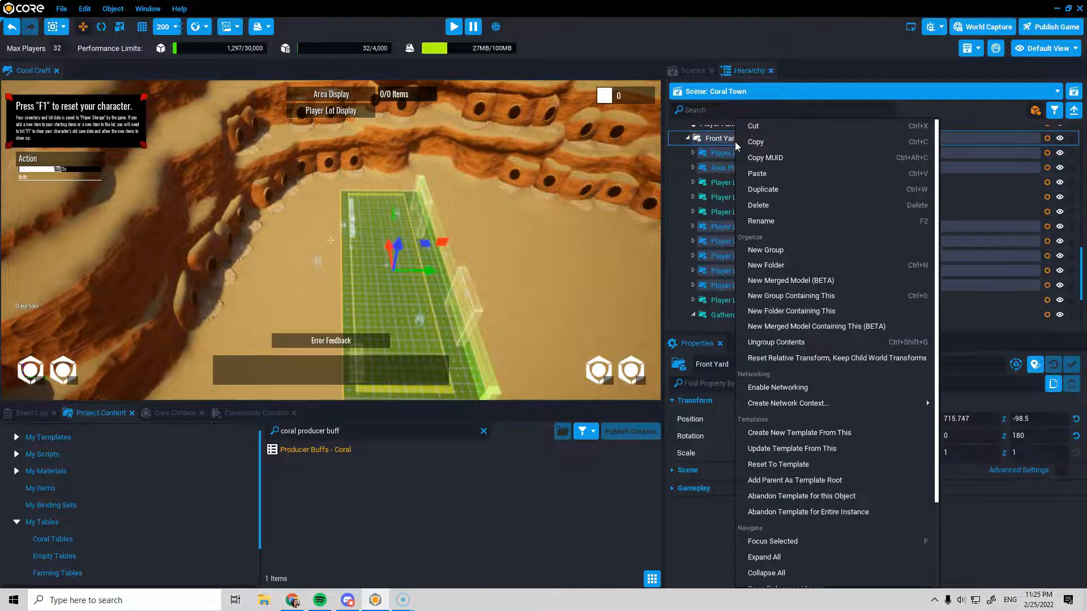
{"action": "left_click", "coordinate": [791, 512]}
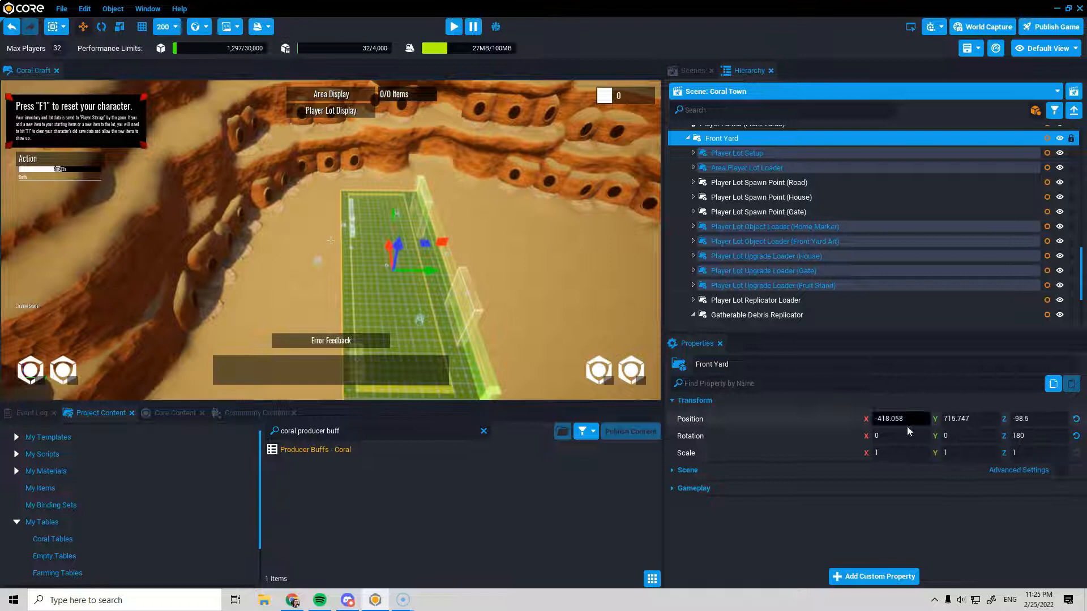
Step: Examine the Scene and Gameplay properties of the Front Yard group and its Player Lot Setup
{"action": "left_click", "coordinate": [1036, 115]}
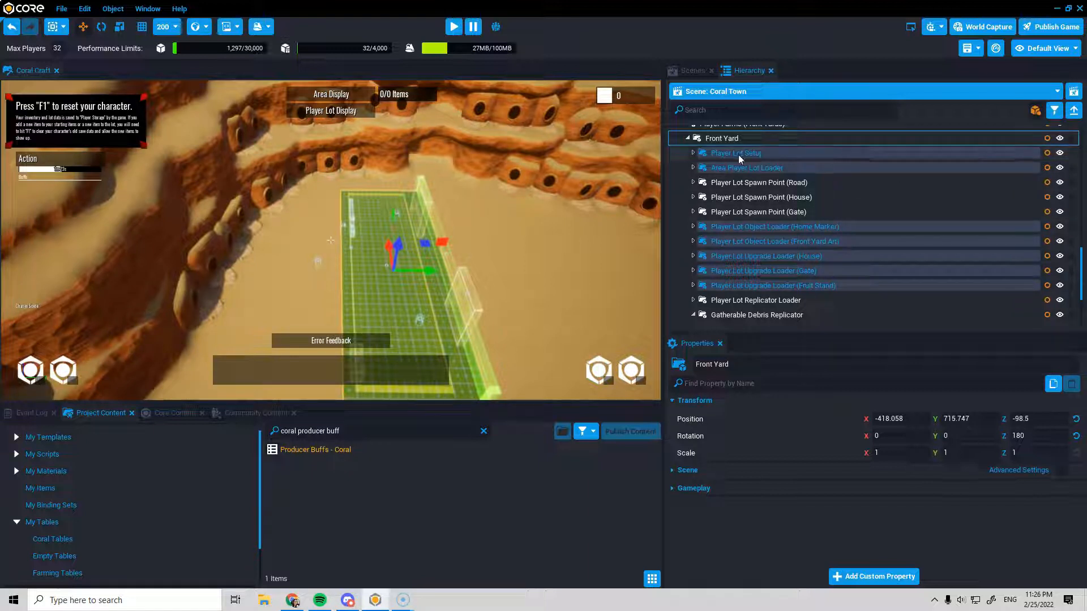
{"action": "left_click", "coordinate": [706, 139]}
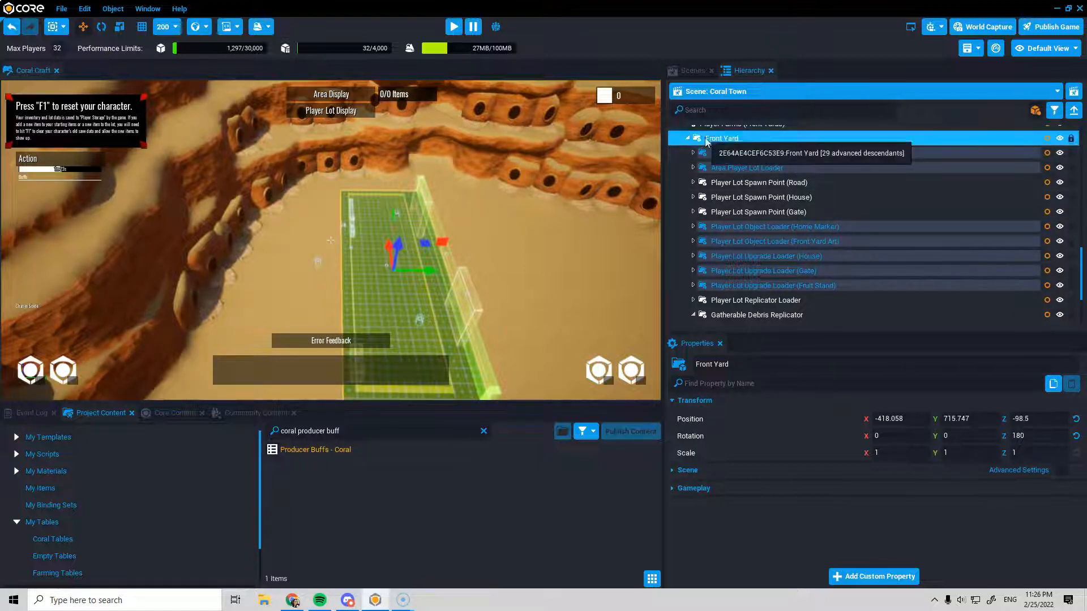
{"action": "left_click", "coordinate": [688, 471]}
{"action": "scroll", "coordinate": [736, 512], "scroll_direction": "down", "scroll_amount": 1}
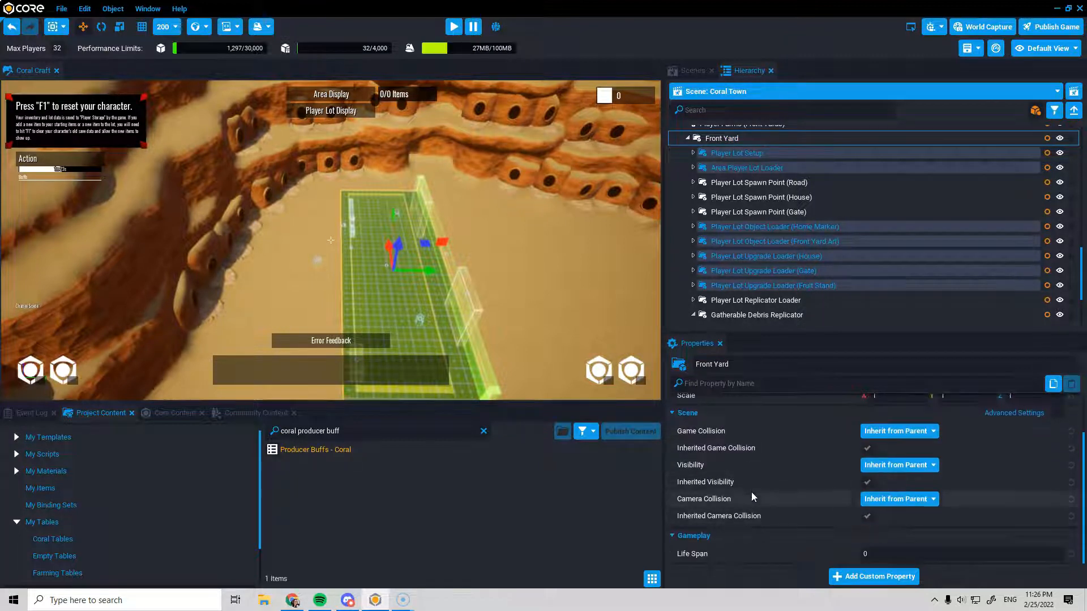
{"action": "left_click", "coordinate": [731, 157]}
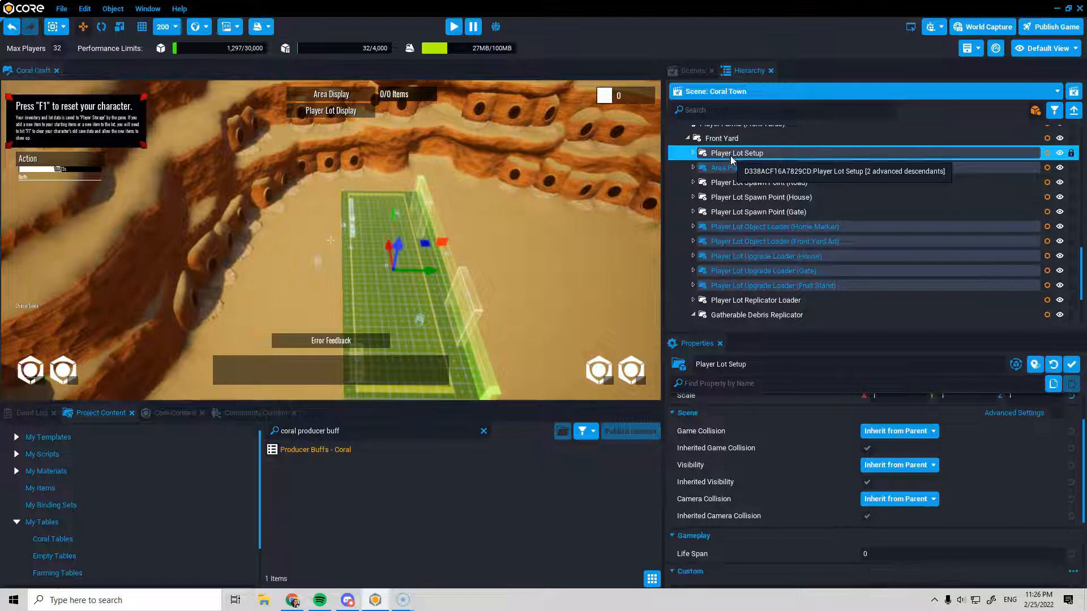
{"action": "left_click", "coordinate": [735, 140]}
{"action": "scroll", "coordinate": [788, 264], "scroll_direction": "up", "scroll_amount": 2}
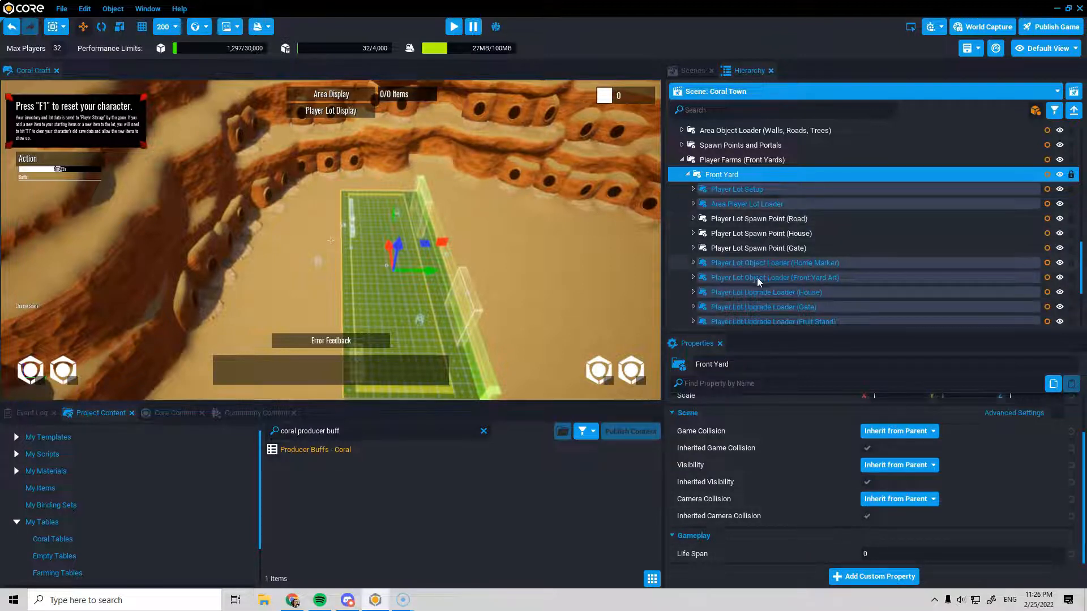
Step: Collapse the Gatherable Debris Replicator and review the spawn points, loaders and replicators inside Front Yard
{"action": "scroll", "coordinate": [756, 277], "scroll_direction": "down", "scroll_amount": 3}
{"action": "left_click", "coordinate": [694, 297]}
{"action": "scroll", "coordinate": [754, 309], "scroll_direction": "down", "scroll_amount": 2}
{"action": "scroll", "coordinate": [754, 307], "scroll_direction": "up", "scroll_amount": 3}
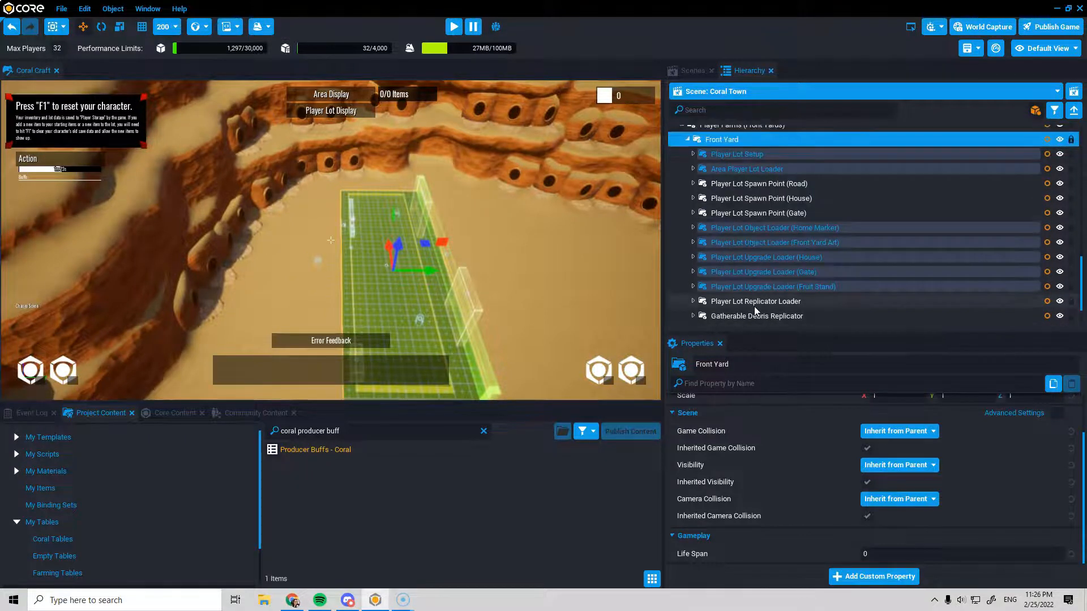
{"action": "scroll", "coordinate": [755, 306], "scroll_direction": "down", "scroll_amount": 2}
{"action": "scroll", "coordinate": [754, 307], "scroll_direction": "up", "scroll_amount": 2}
{"action": "scroll", "coordinate": [807, 229], "scroll_direction": "up", "scroll_amount": 2}
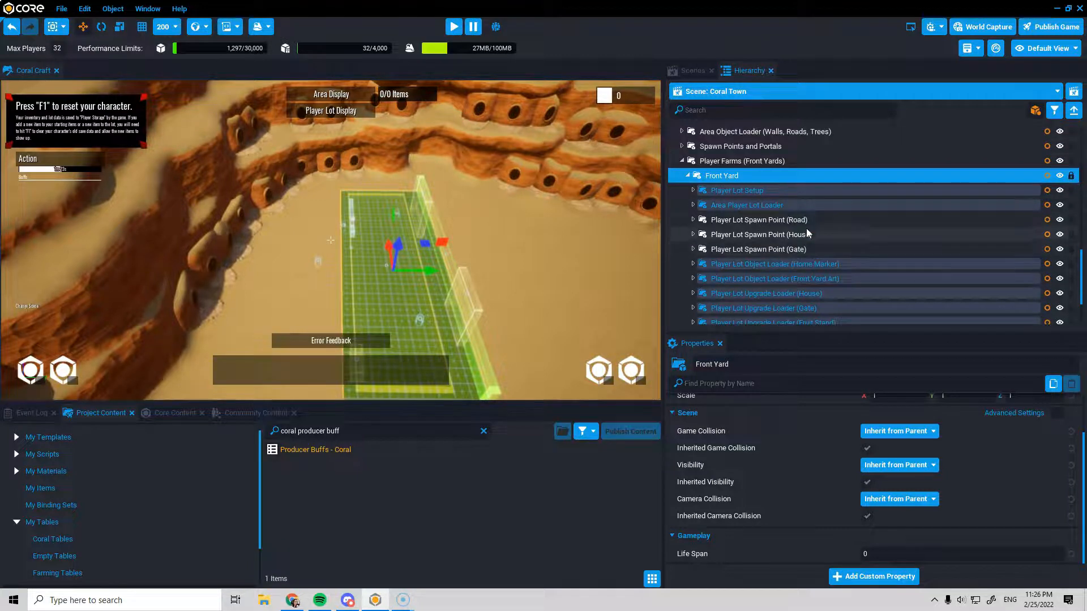
{"action": "scroll", "coordinate": [807, 236], "scroll_direction": "down", "scroll_amount": 1}
{"action": "scroll", "coordinate": [807, 242], "scroll_direction": "down", "scroll_amount": 3}
{"action": "scroll", "coordinate": [806, 242], "scroll_direction": "up", "scroll_amount": 8}
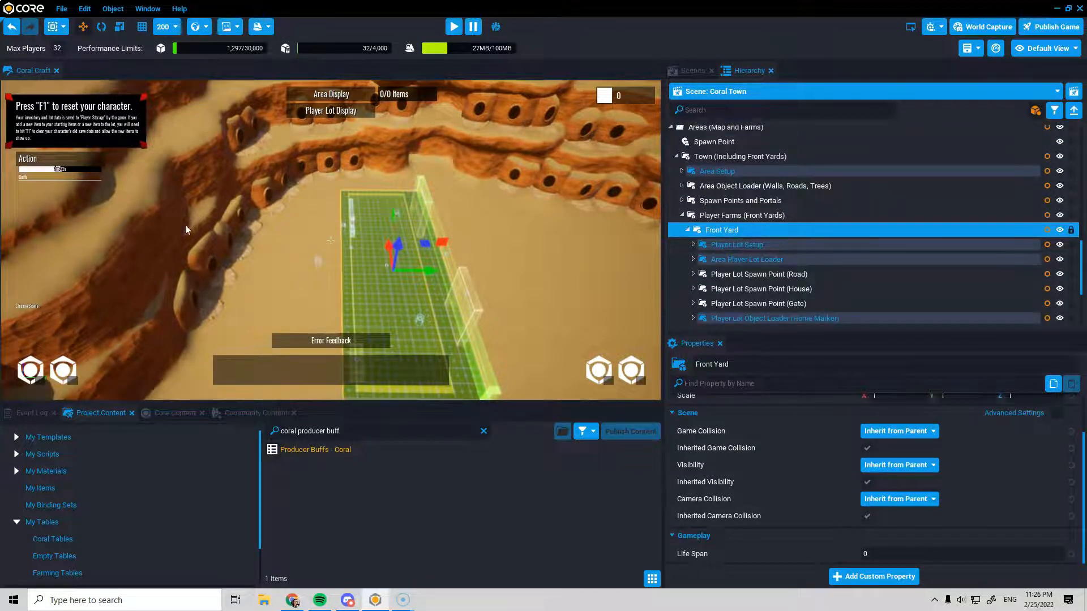
Step: Collapse the Entrances folder and move it into the Player Farms (Front Yards) group above Front Yard
{"action": "left_click", "coordinate": [208, 305]}
{"action": "scroll", "coordinate": [741, 264], "scroll_direction": "up", "scroll_amount": 5}
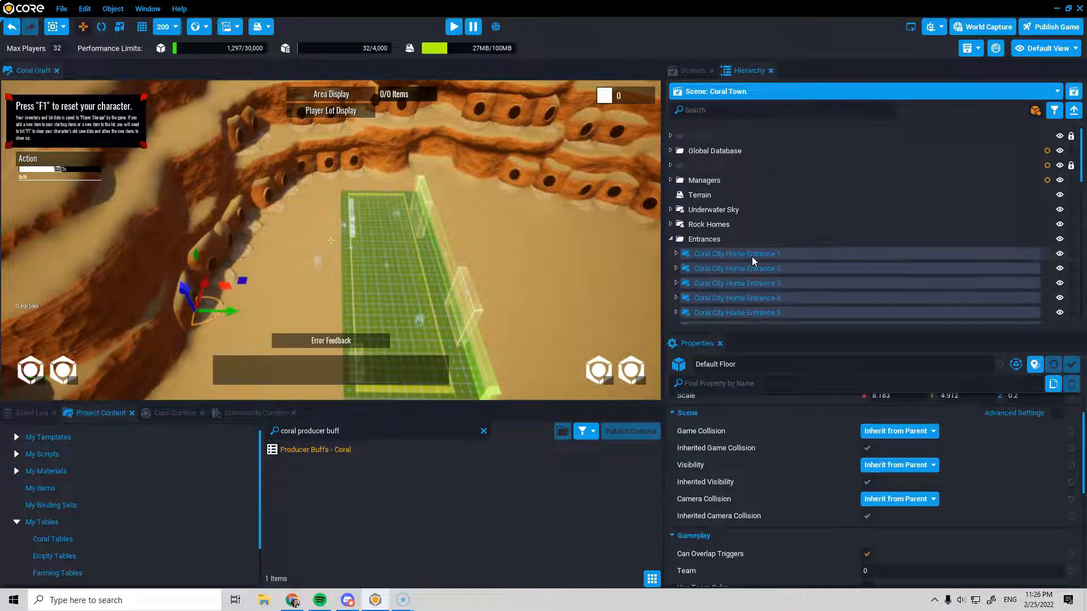
{"action": "left_click", "coordinate": [671, 240]}
{"action": "left_click", "coordinate": [704, 239]}
{"action": "scroll", "coordinate": [730, 255], "scroll_direction": "down", "scroll_amount": 4}
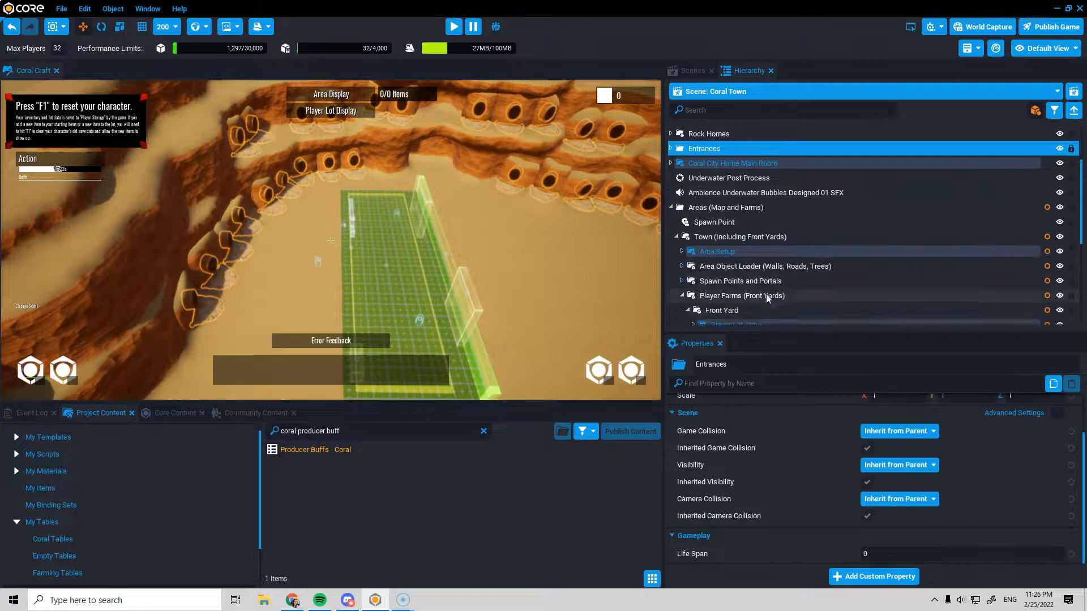
{"action": "scroll", "coordinate": [733, 276], "scroll_direction": "up", "scroll_amount": 2}
{"action": "left_click_drag", "start_coordinate": [708, 163], "coordinate": [732, 257]}
Step: Rename the Player Farms (Front Yards) group as Player Farms (Entrances)
{"action": "right_click", "coordinate": [774, 233]}
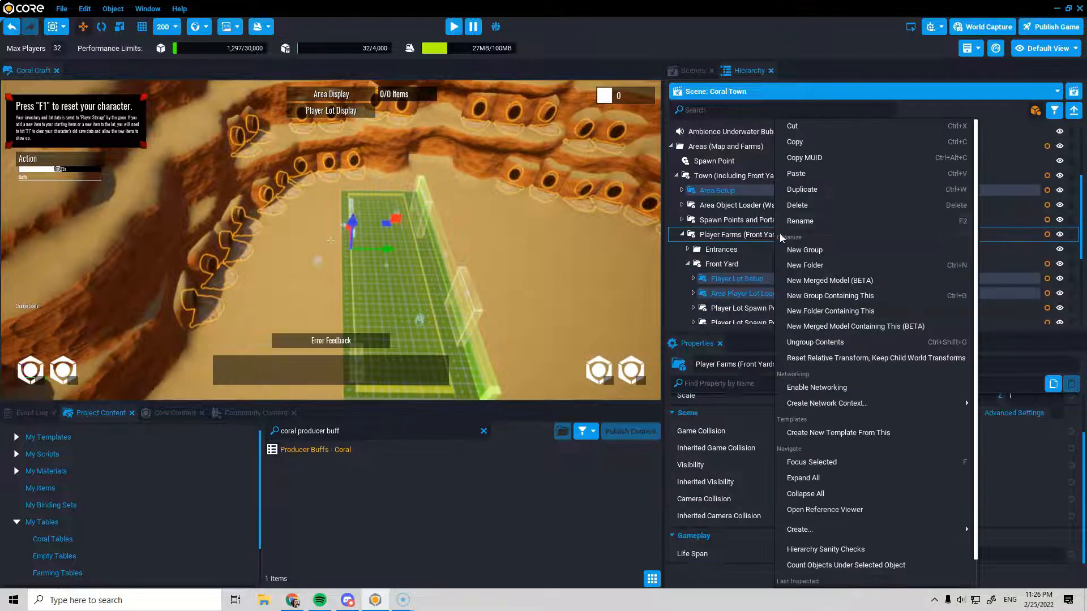
{"action": "left_click", "coordinate": [798, 221]}
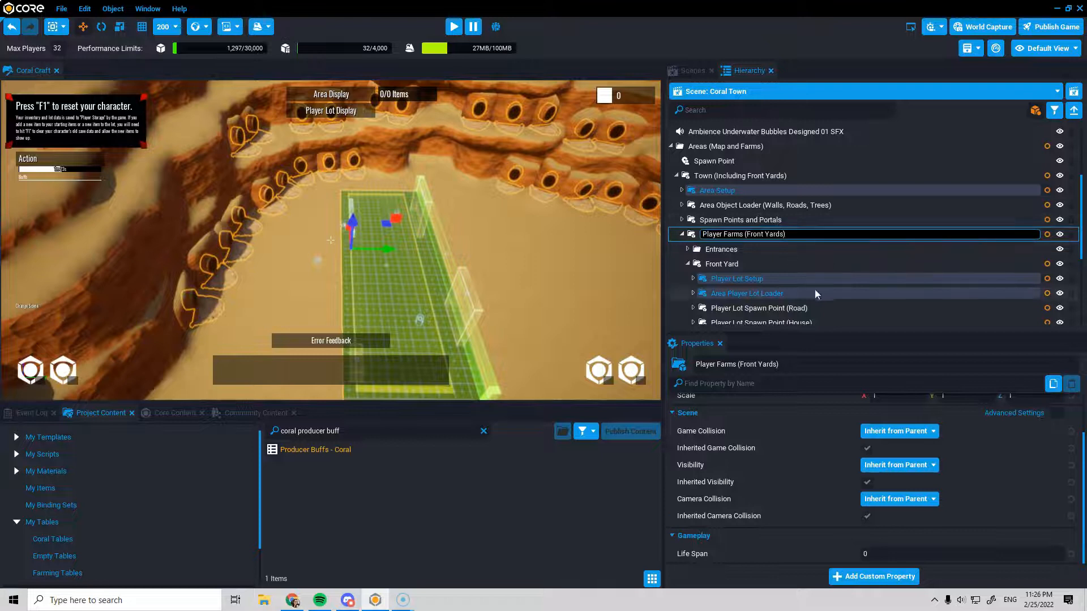
{"action": "key", "text": "Left"}
{"action": "key", "text": "BackSpace"}
{"action": "key", "text": "BackSpace"}
{"action": "key", "text": "BackSpace"}
{"action": "key", "text": "BackSpace"}
{"action": "key", "text": "BackSpace"}
{"action": "key", "text": "BackSpace"}
{"action": "key", "text": "BackSpace"}
{"action": "key", "text": "BackSpace"}
{"action": "key", "text": "BackSpace"}
{"action": "key", "text": "BackSpace"}
{"action": "key", "text": "BackSpace"}
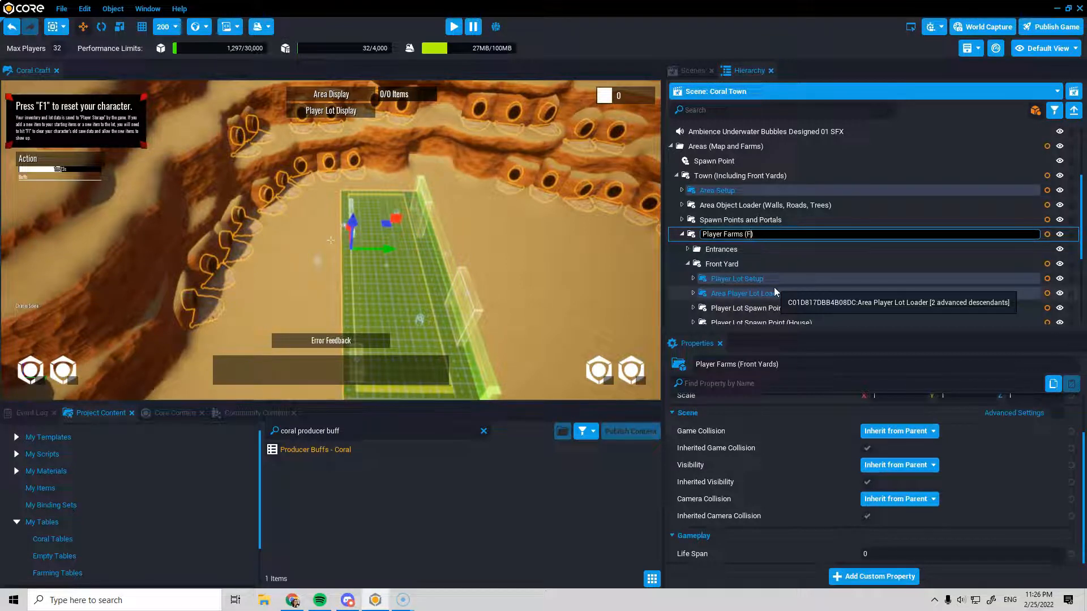
{"action": "type", "text": "Entrances"}
{"action": "key", "text": "Return"}
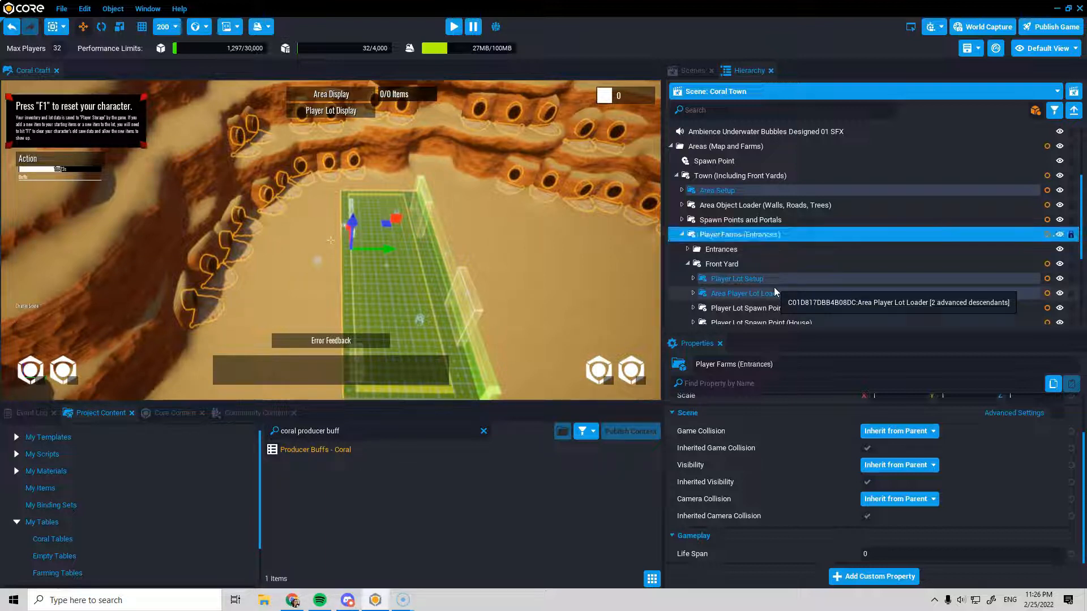
Step: Ungroup the contents of the Entrances folder inside Player Farms (Entrances)
{"action": "scroll", "coordinate": [740, 279], "scroll_direction": "down", "scroll_amount": 1}
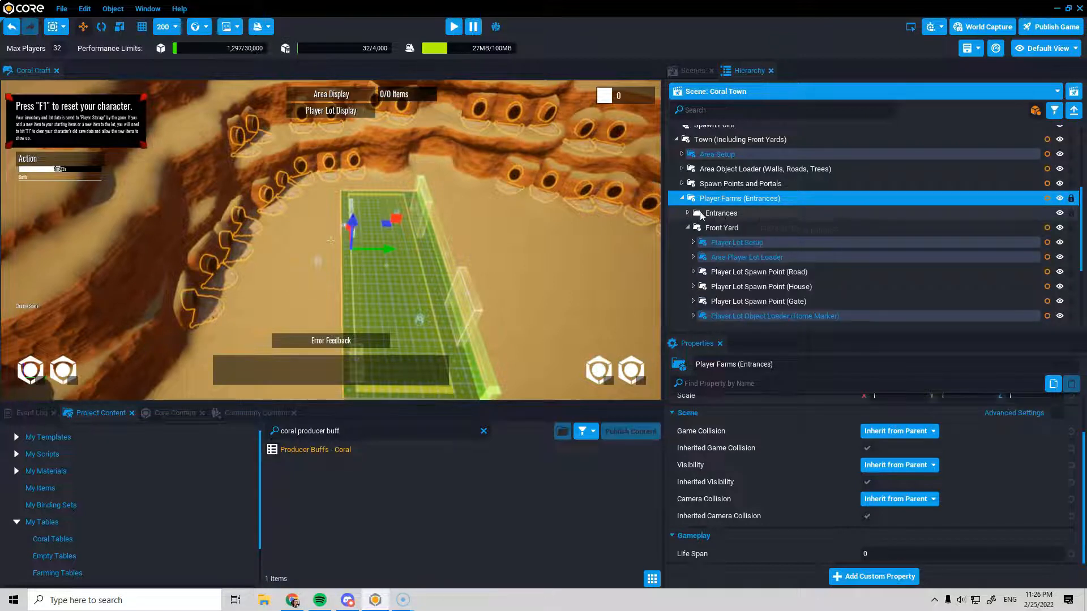
{"action": "right_click", "coordinate": [718, 213]}
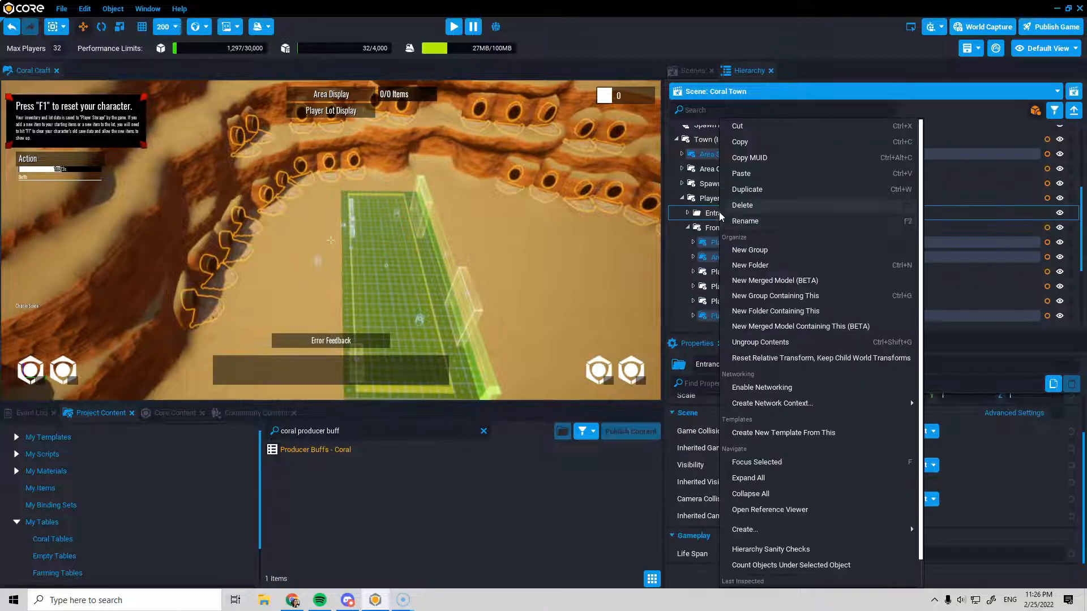
{"action": "left_click", "coordinate": [759, 342]}
{"action": "scroll", "coordinate": [741, 245], "scroll_direction": "down", "scroll_amount": 5}
{"action": "scroll", "coordinate": [740, 245], "scroll_direction": "down", "scroll_amount": 5}
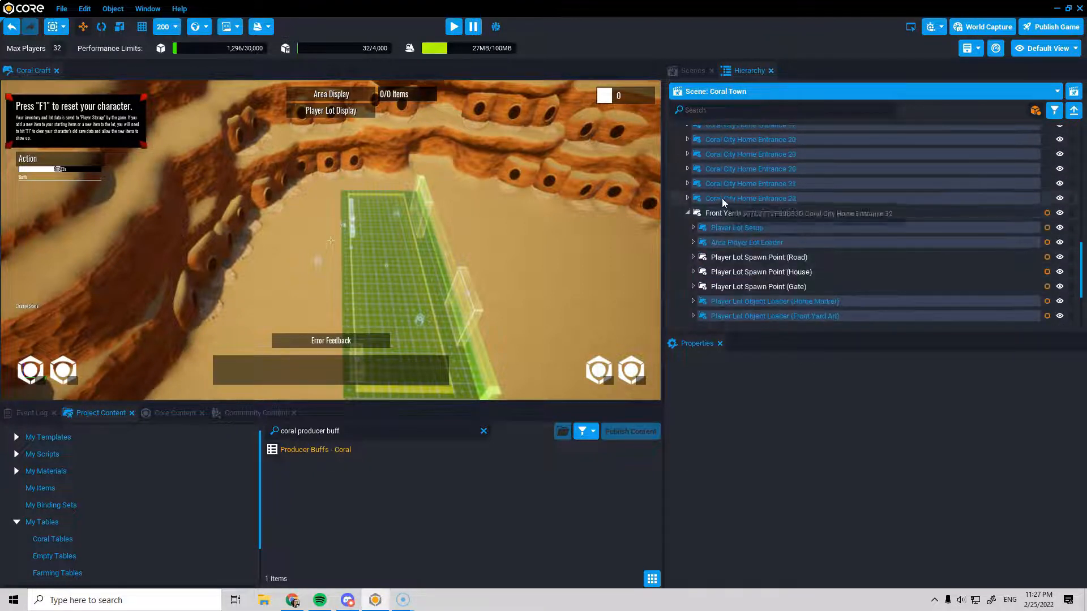
Step: Expand Coral City Home Entrance 32 and deinstance it from its template
{"action": "left_click", "coordinate": [735, 215]}
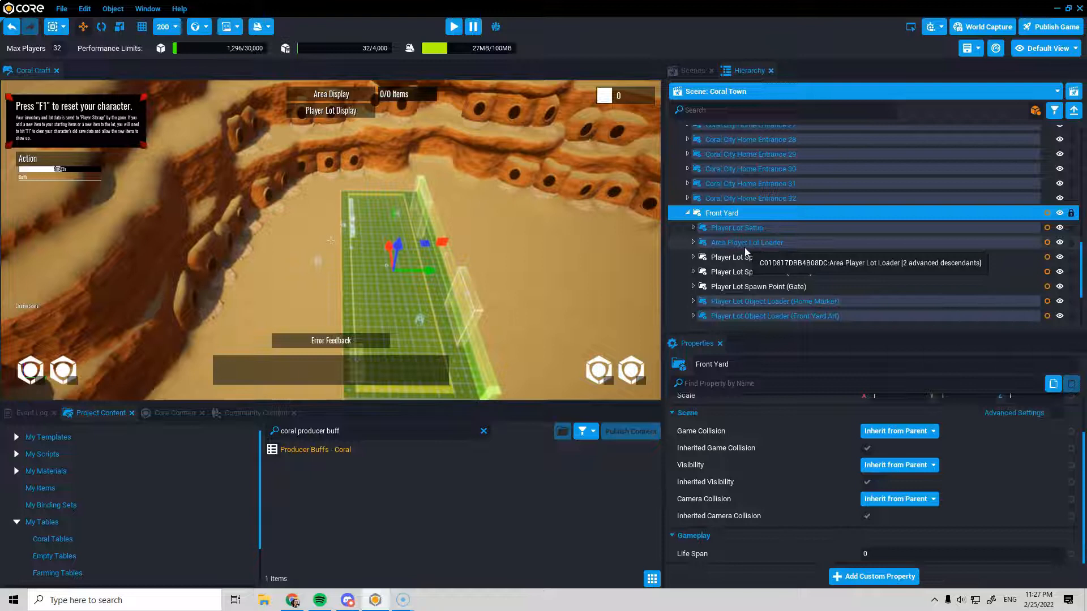
{"action": "left_click", "coordinate": [688, 198]}
{"action": "scroll", "coordinate": [784, 250], "scroll_direction": "down", "scroll_amount": 1}
{"action": "scroll", "coordinate": [783, 251], "scroll_direction": "up", "scroll_amount": 1}
{"action": "right_click", "coordinate": [753, 179]}
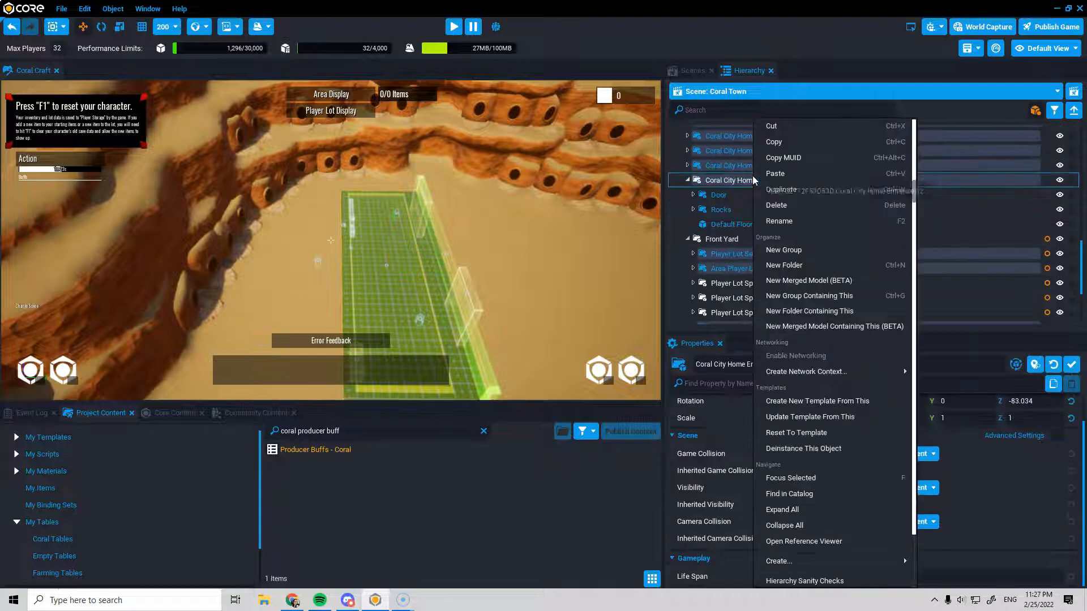
{"action": "left_click", "coordinate": [816, 449]}
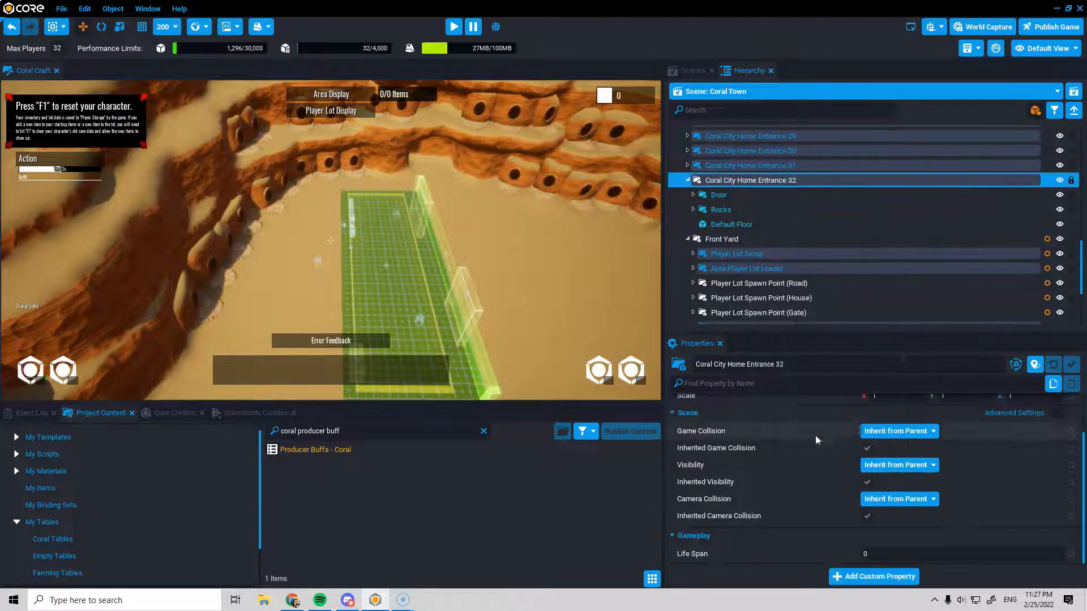
Step: Examine the Door, Rocks and Default Floor parts of Coral City Home Entrance 32 in the scene
{"action": "scroll", "coordinate": [747, 209], "scroll_direction": "up", "scroll_amount": 1}
{"action": "left_click", "coordinate": [723, 214]}
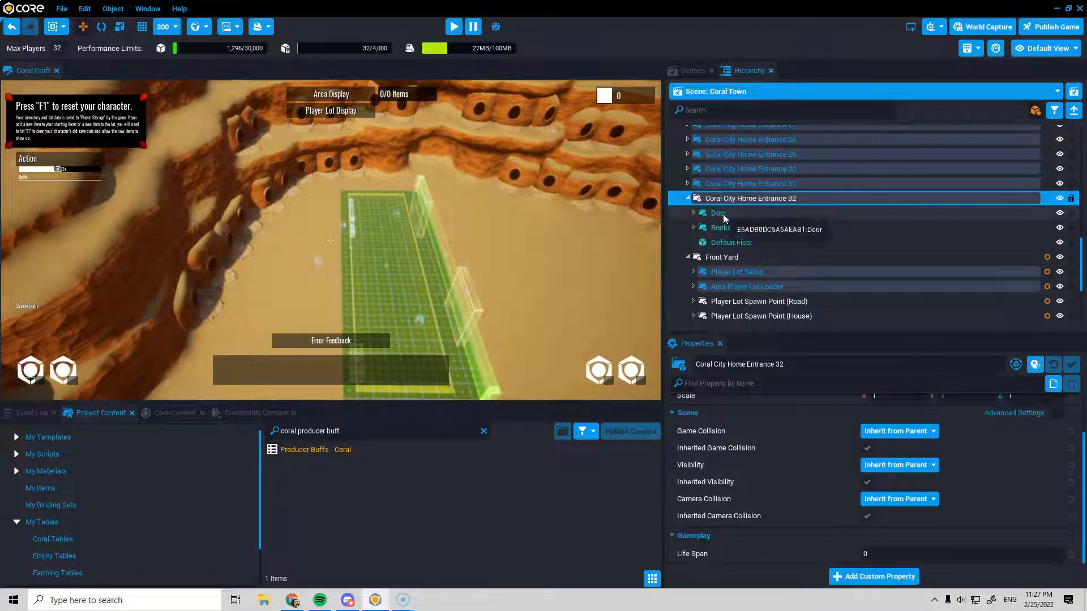
{"action": "key", "text": "f"}
{"action": "right_click_drag", "start_coordinate": [238, 232], "coordinate": [579, 161]}
{"action": "key", "text": "a"}
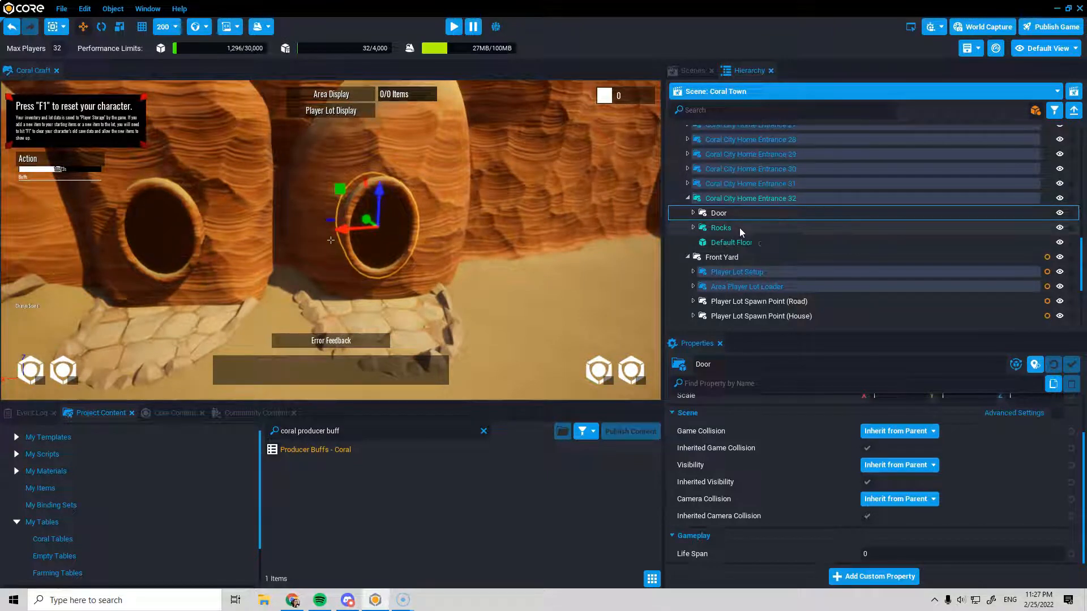
{"action": "left_click", "coordinate": [740, 227]}
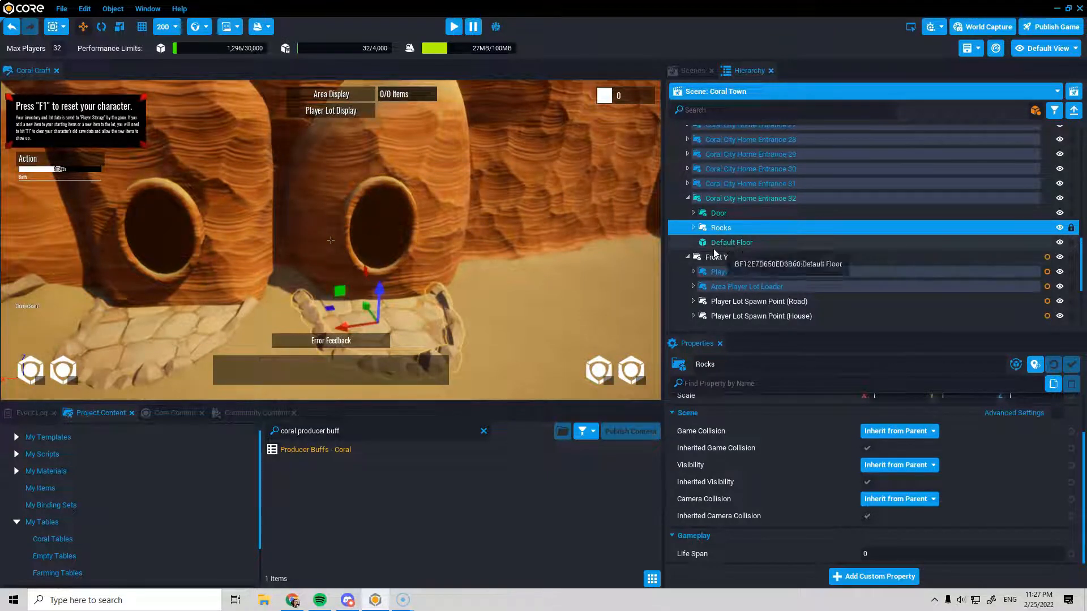
{"action": "right_click_drag", "start_coordinate": [447, 248], "coordinate": [450, 263]}
{"action": "key", "text": "f"}
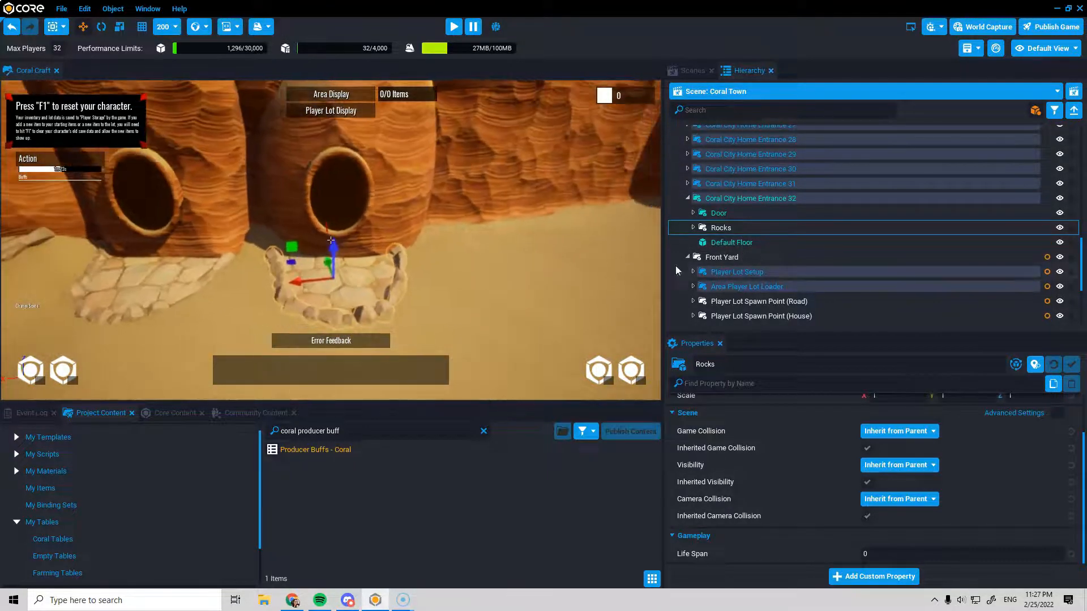
{"action": "left_click", "coordinate": [750, 242]}
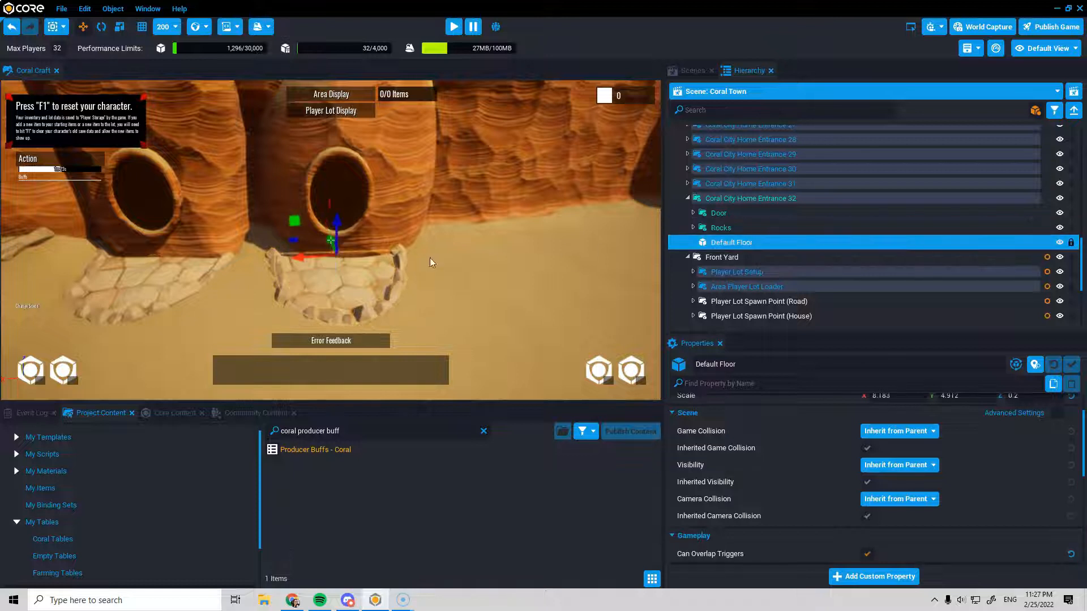
{"action": "left_click", "coordinate": [728, 217]}
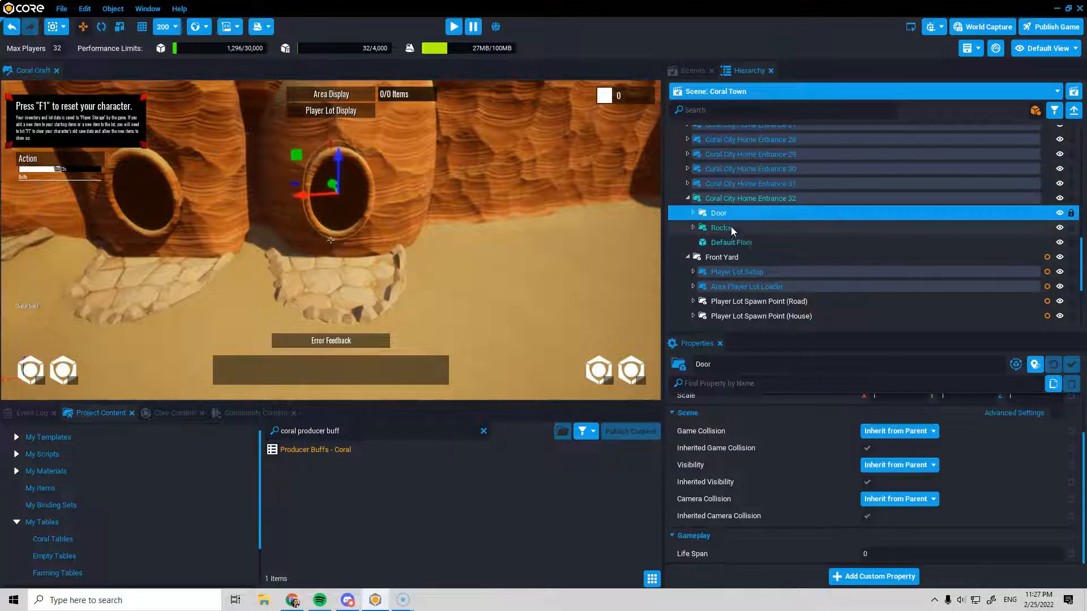
{"action": "left_click", "coordinate": [724, 244]}
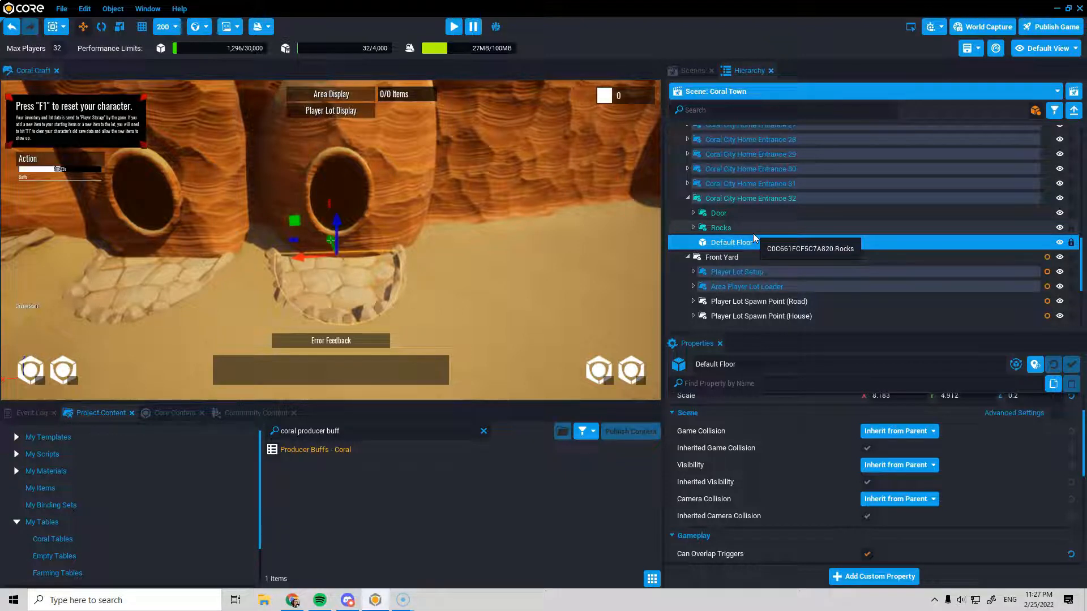
Step: Review the objects inside Front Yard and examine the custom properties of its Player Lot Setup
{"action": "scroll", "coordinate": [787, 245], "scroll_direction": "down", "scroll_amount": 2}
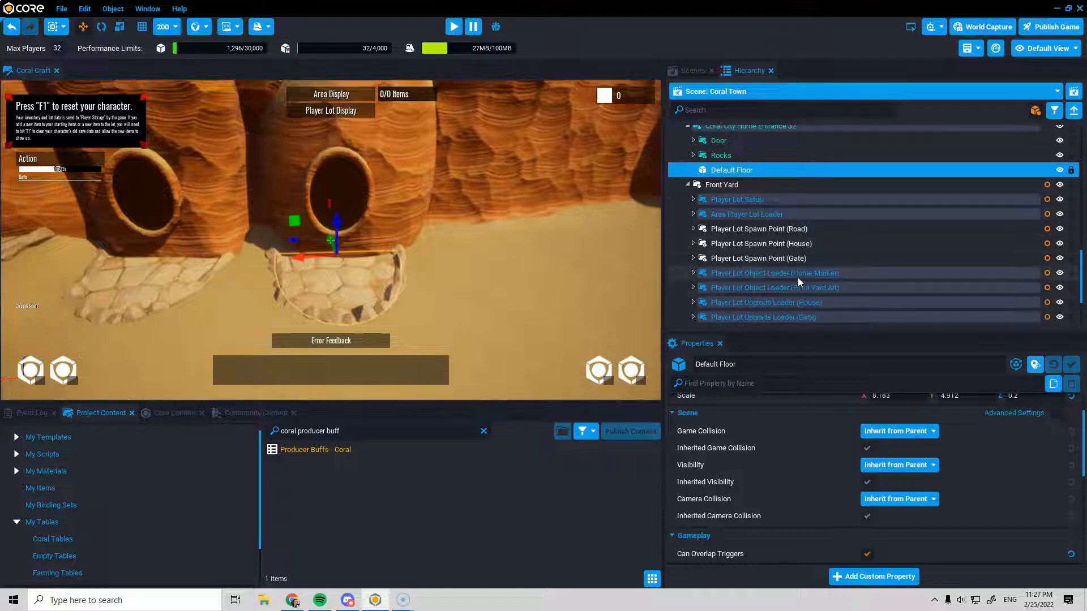
{"action": "scroll", "coordinate": [798, 279], "scroll_direction": "up", "scroll_amount": 1}
{"action": "scroll", "coordinate": [803, 278], "scroll_direction": "down", "scroll_amount": 2}
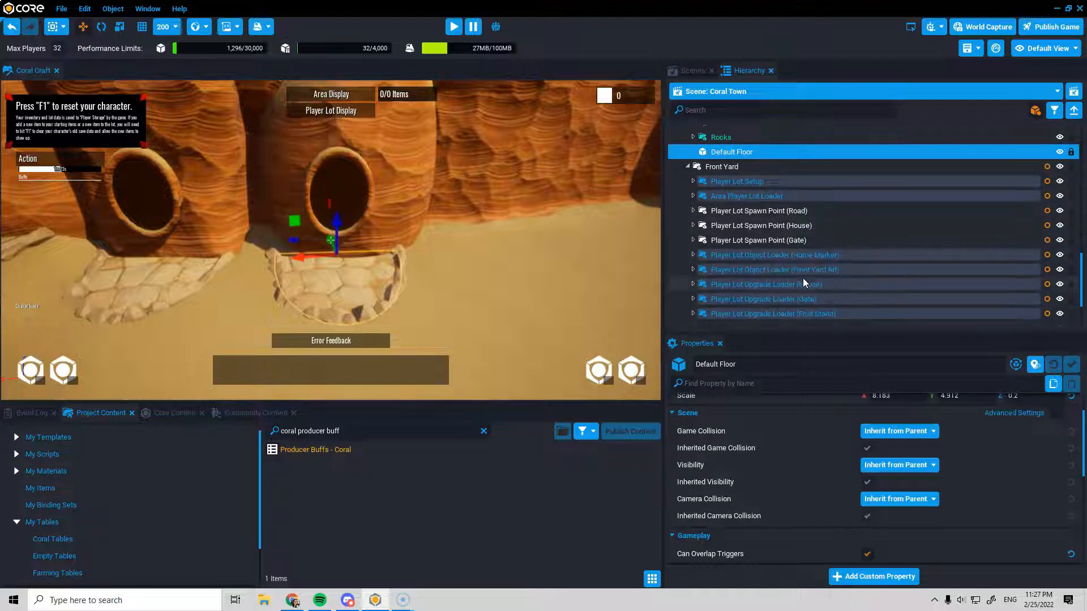
{"action": "scroll", "coordinate": [802, 283], "scroll_direction": "up", "scroll_amount": 2}
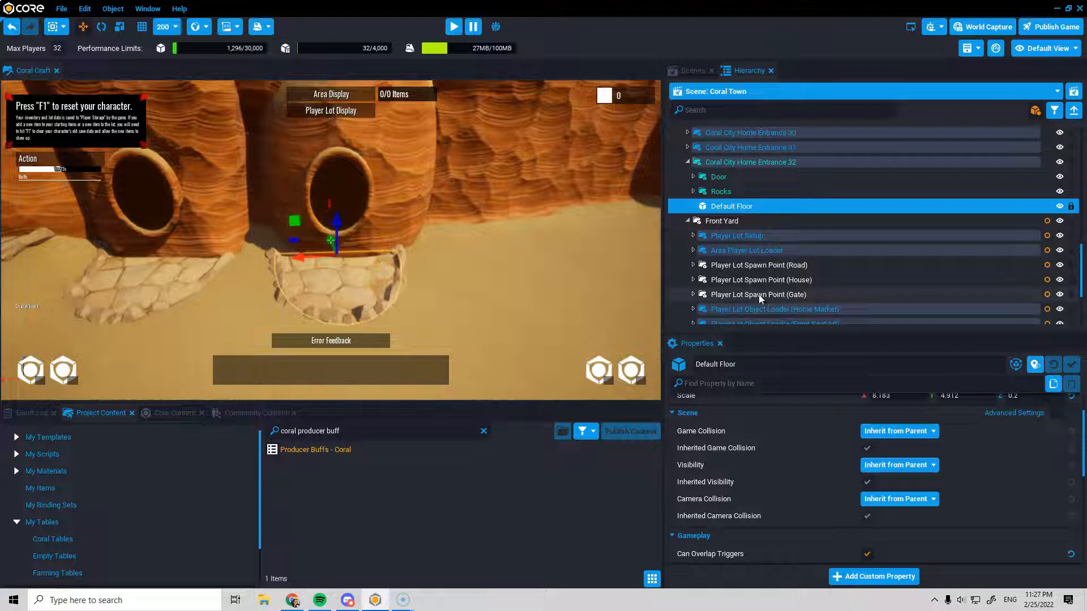
{"action": "scroll", "coordinate": [759, 295], "scroll_direction": "down", "scroll_amount": 1}
{"action": "scroll", "coordinate": [761, 272], "scroll_direction": "up", "scroll_amount": 1}
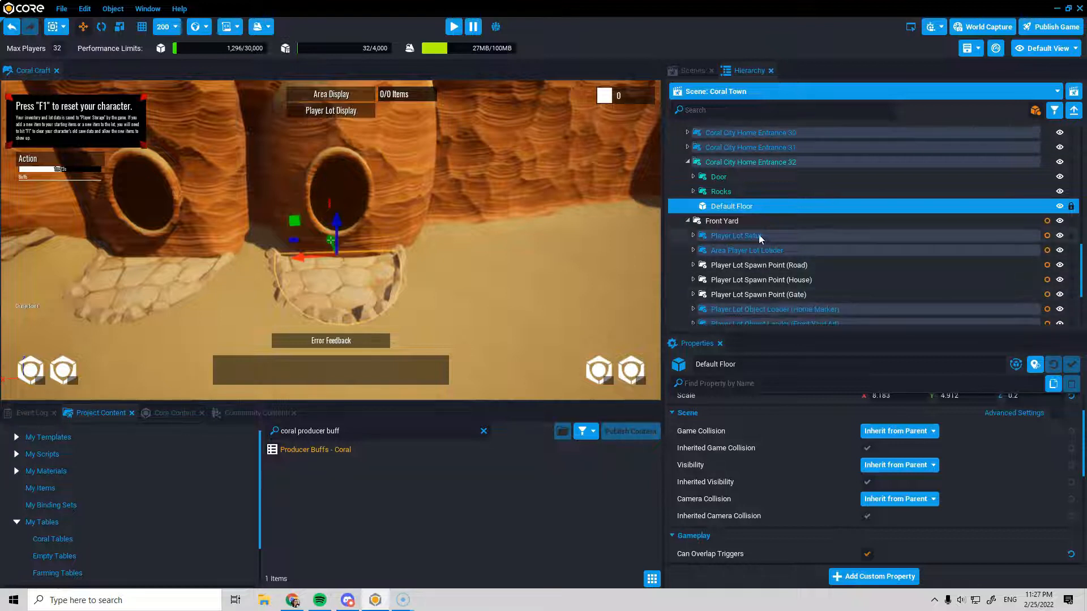
{"action": "left_click", "coordinate": [746, 241]}
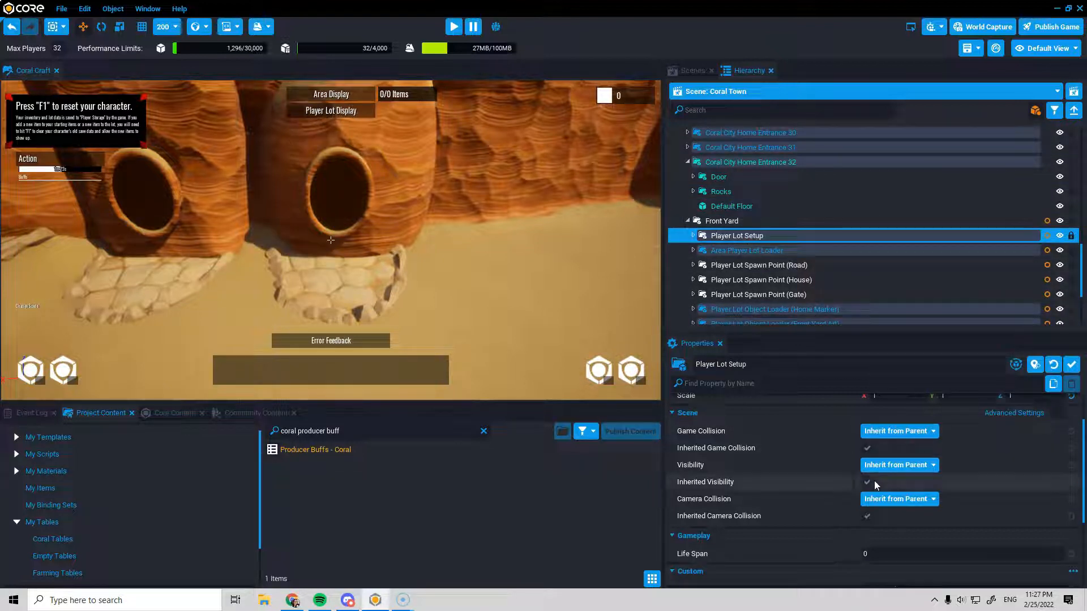
{"action": "scroll", "coordinate": [884, 488], "scroll_direction": "down", "scroll_amount": 4}
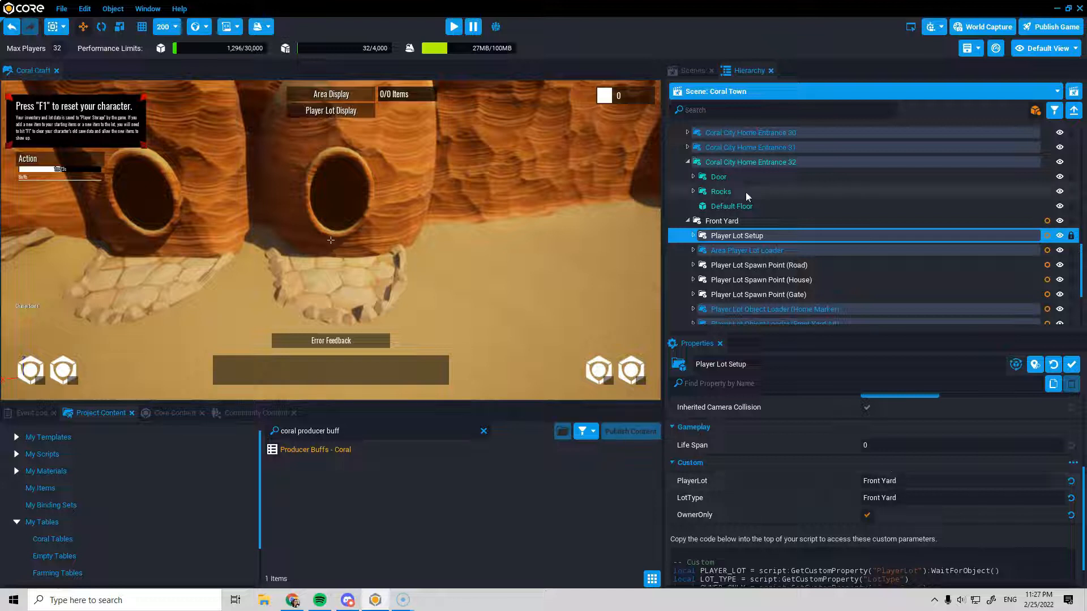
{"action": "left_click", "coordinate": [743, 251]}
{"action": "left_click", "coordinate": [754, 238]}
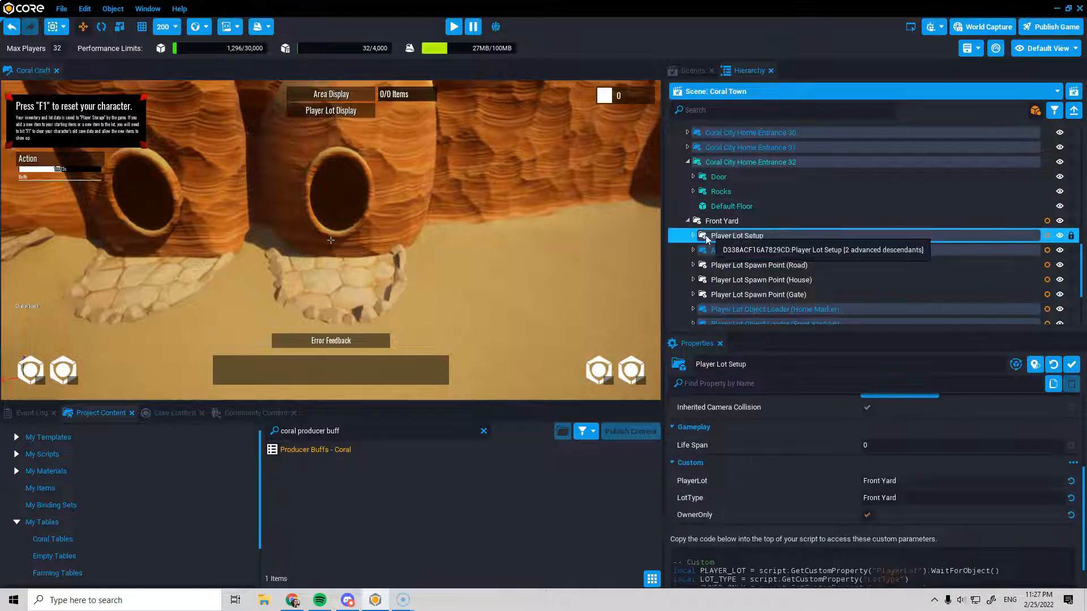
{"action": "left_click", "coordinate": [693, 236]}
{"action": "left_click", "coordinate": [693, 235]}
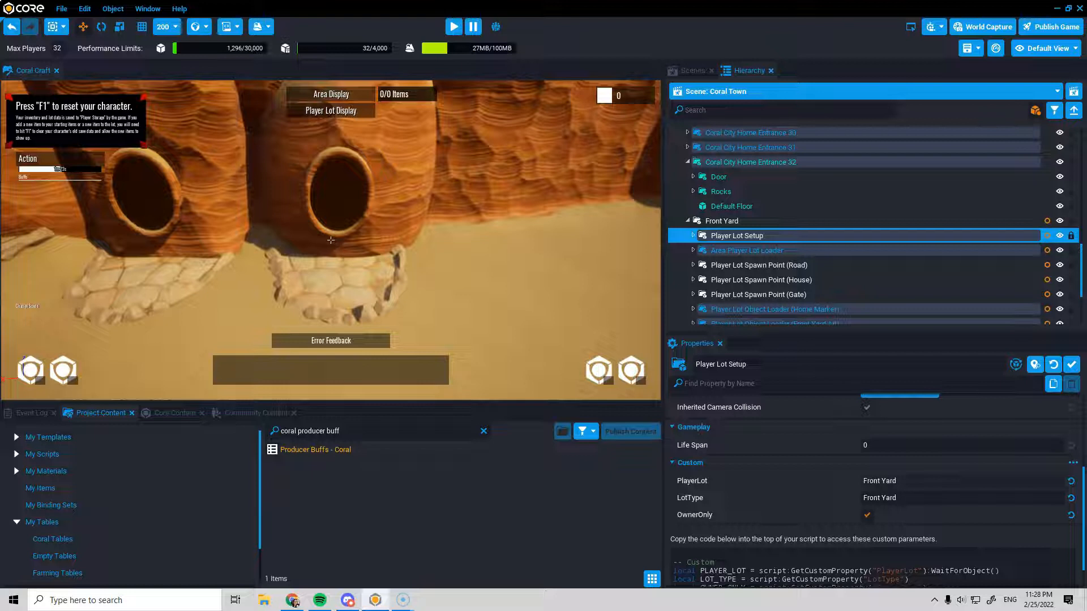
Step: In Notepad, note PlayerLot and LotType both as House Entrance, save the file as LotEntance.txt and return to the Core editor
{"action": "key", "text": "Return"}
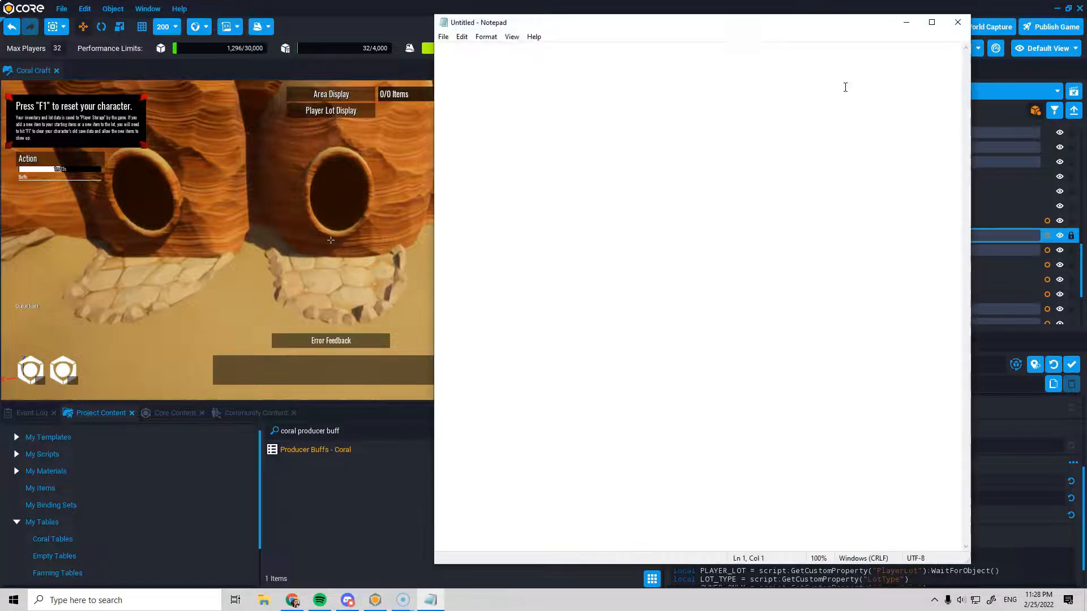
{"action": "left_click_drag", "start_coordinate": [754, 25], "coordinate": [397, 25]}
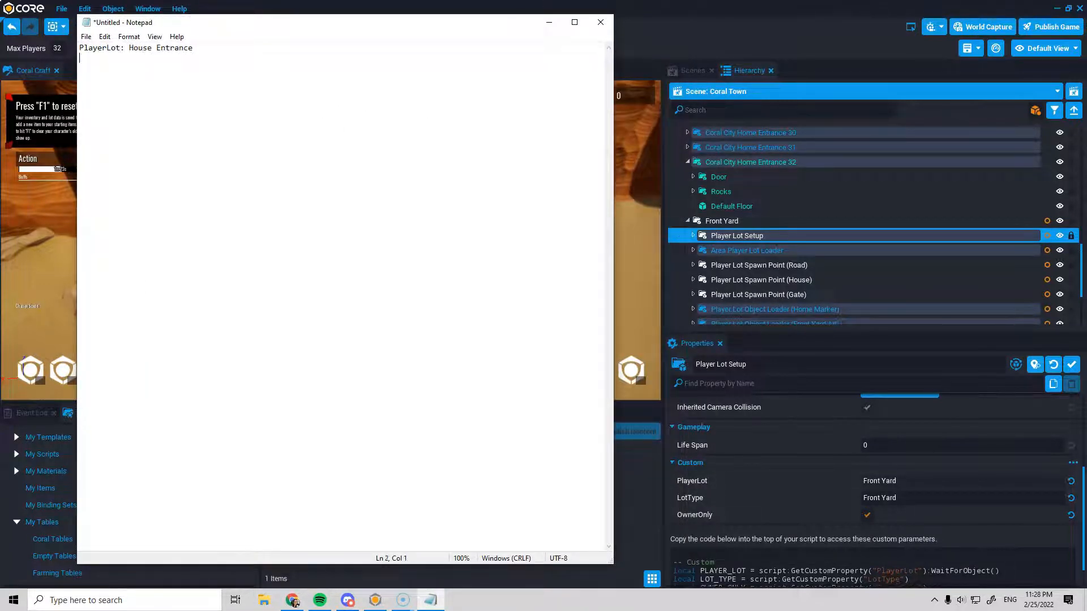
{"action": "left_click", "coordinate": [86, 36]}
{"action": "left_click", "coordinate": [101, 87]}
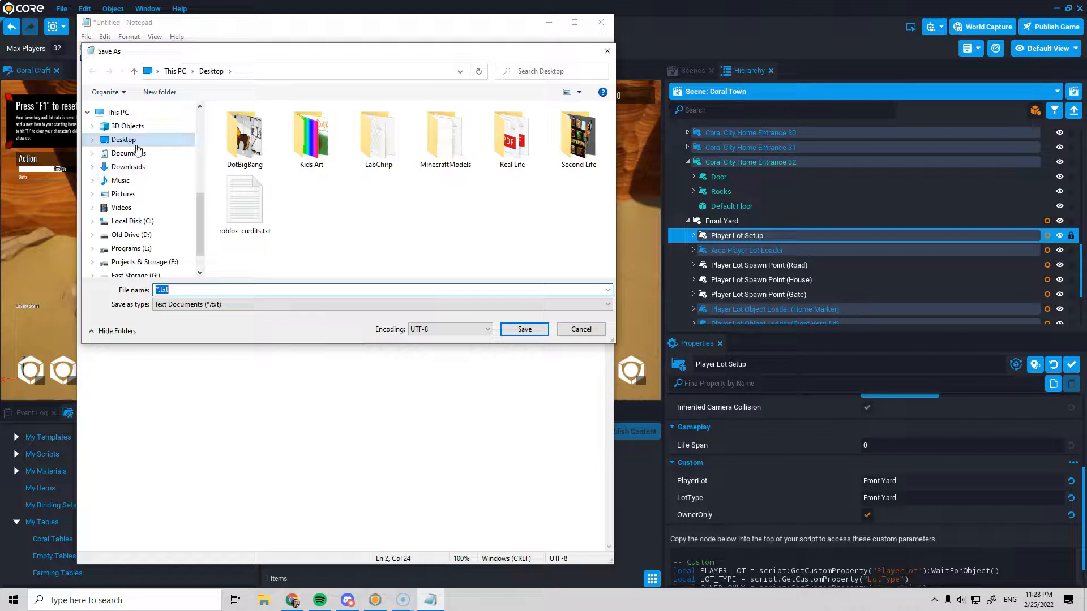
{"action": "type", "text": "LotNames"}
{"action": "key", "text": "Return"}
{"action": "left_click_drag", "start_coordinate": [192, 59], "coordinate": [121, 58]}
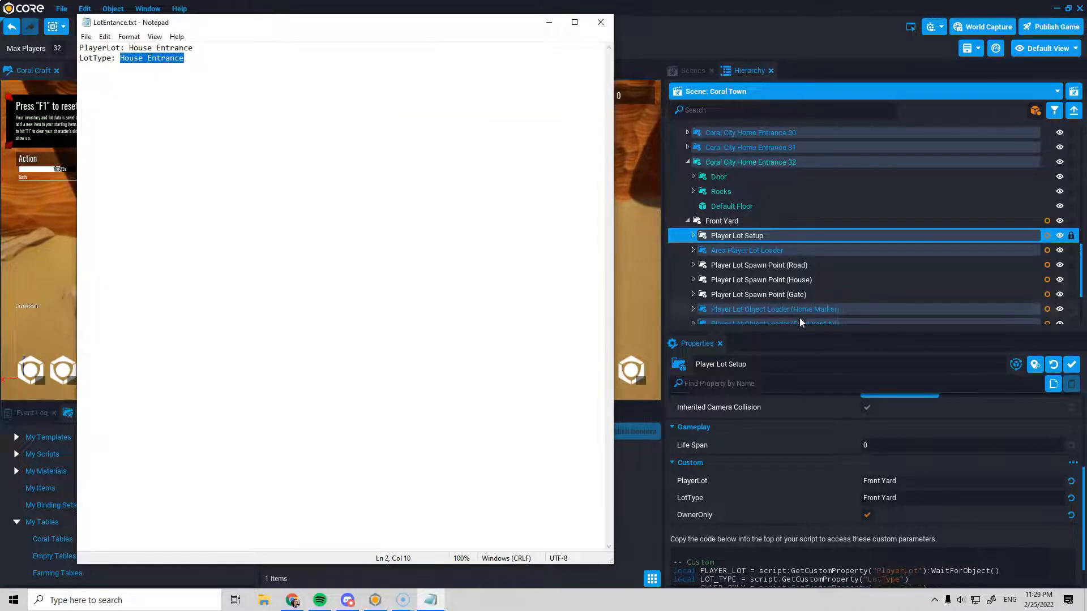
{"action": "left_click", "coordinate": [549, 23]}
Step: Move Player Lot Setup from Front Yard into Coral City Home Entrance 32 and set its LotType to House Entrance
{"action": "scroll", "coordinate": [765, 248], "scroll_direction": "up", "scroll_amount": 1}
{"action": "scroll", "coordinate": [764, 248], "scroll_direction": "up", "scroll_amount": 1}
{"action": "left_click_drag", "start_coordinate": [736, 289], "coordinate": [735, 232]}
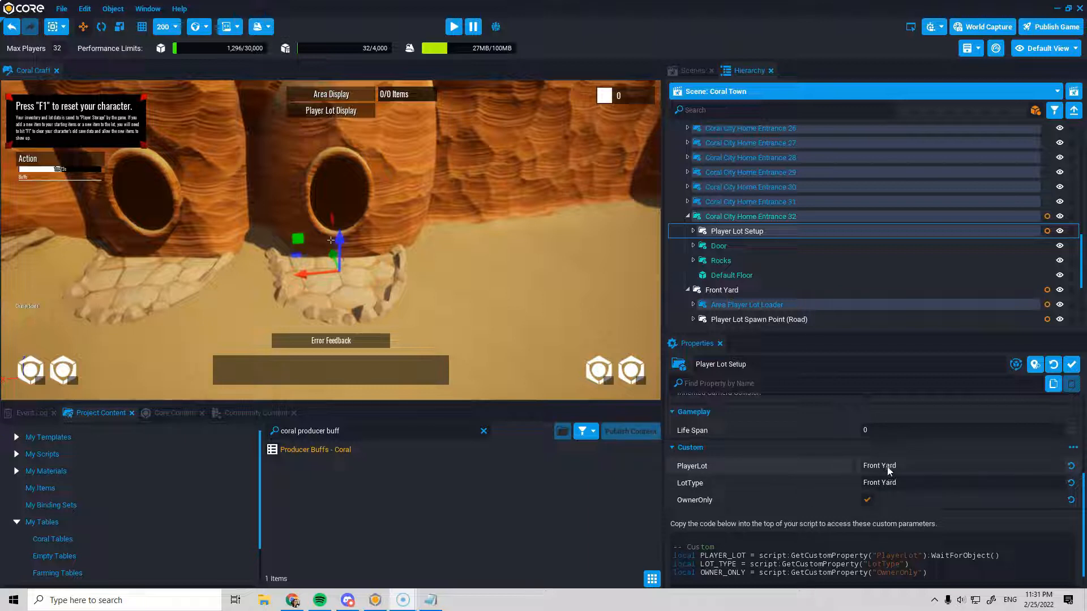
{"action": "left_click", "coordinate": [903, 483]}
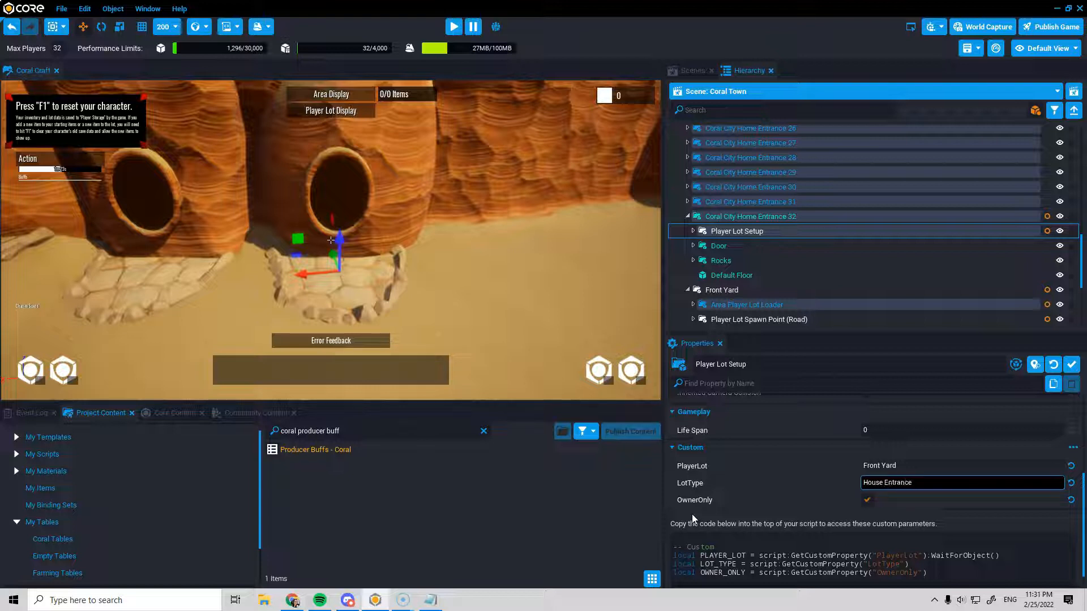
{"action": "key", "text": "Return"}
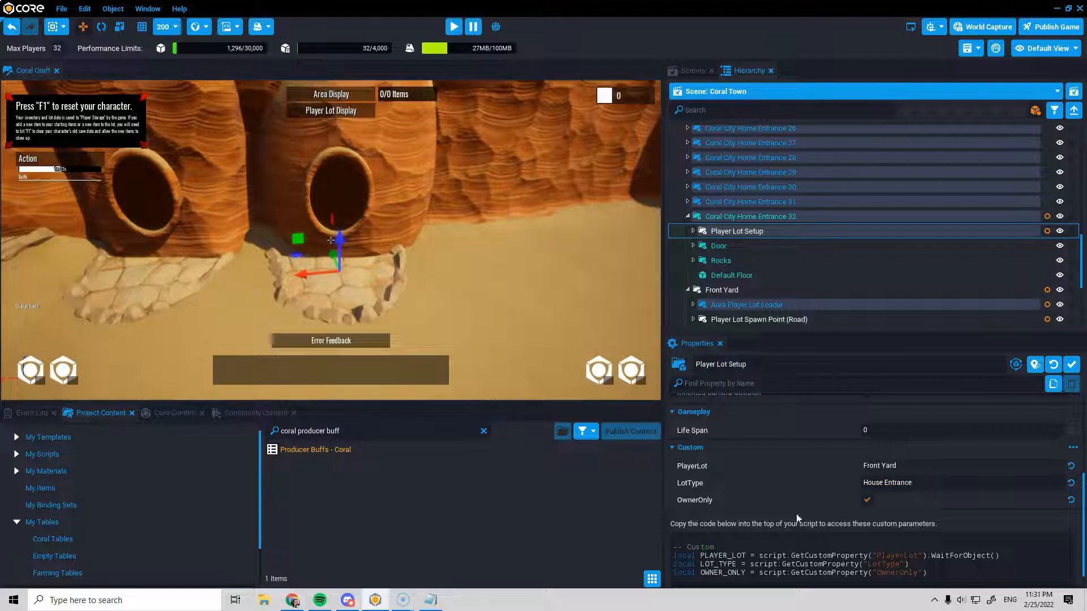
Step: Move the Area Player Lot Loader and Player Lot Spawn Point (House) from Front Yard into Coral City Home Entrance 32
{"action": "scroll", "coordinate": [784, 301], "scroll_direction": "down", "scroll_amount": 3}
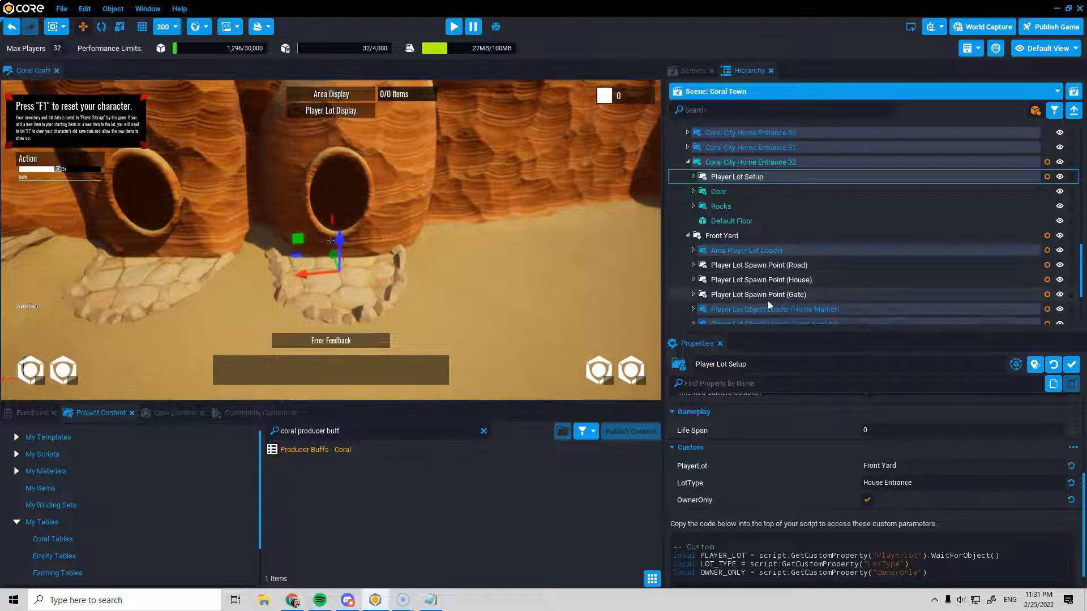
{"action": "left_click", "coordinate": [738, 250]}
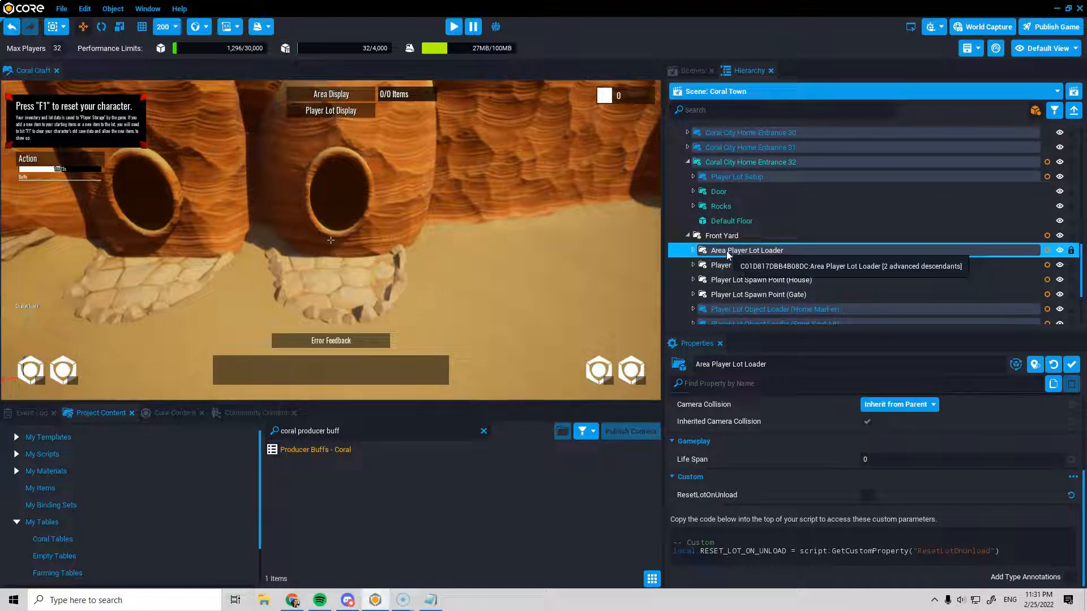
{"action": "left_click_drag", "start_coordinate": [726, 250], "coordinate": [739, 183]}
{"action": "left_click", "coordinate": [815, 265]}
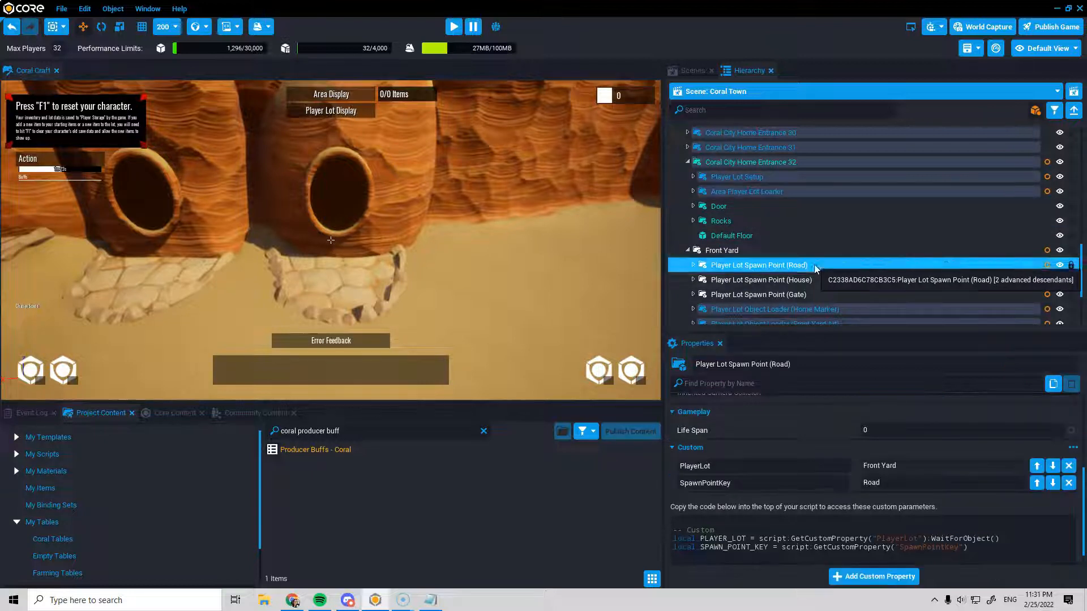
{"action": "left_click", "coordinate": [787, 280]}
{"action": "left_click_drag", "start_coordinate": [770, 281], "coordinate": [756, 200]}
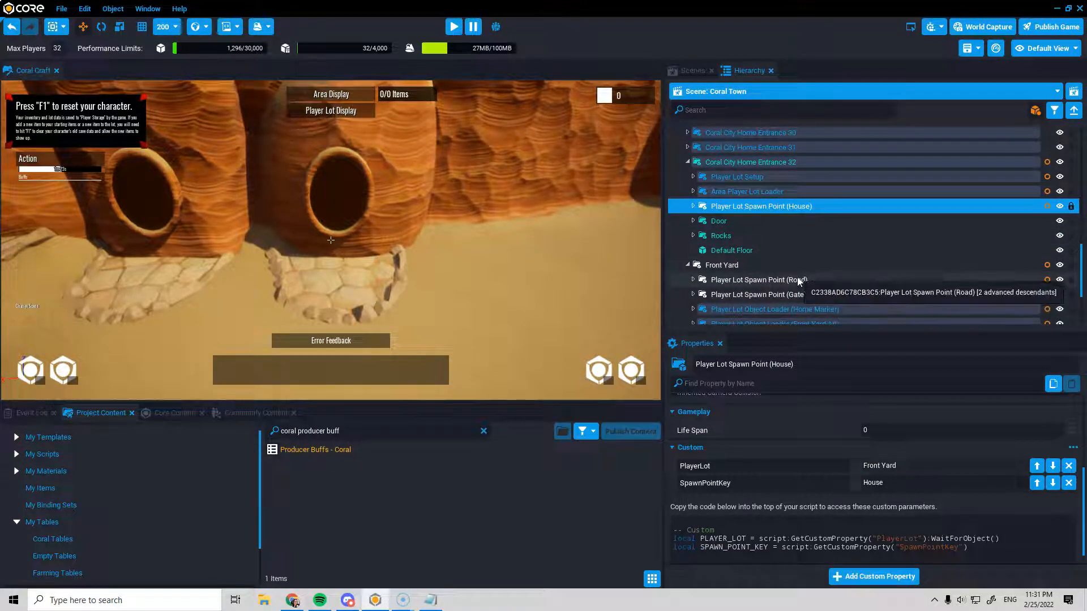
Step: Delete the Road and Gate player lot spawn points from Front Yard
{"action": "left_click", "coordinate": [797, 280]}
{"action": "left_click", "coordinate": [801, 296], "text": "shift"}
{"action": "right_click", "coordinate": [793, 288]}
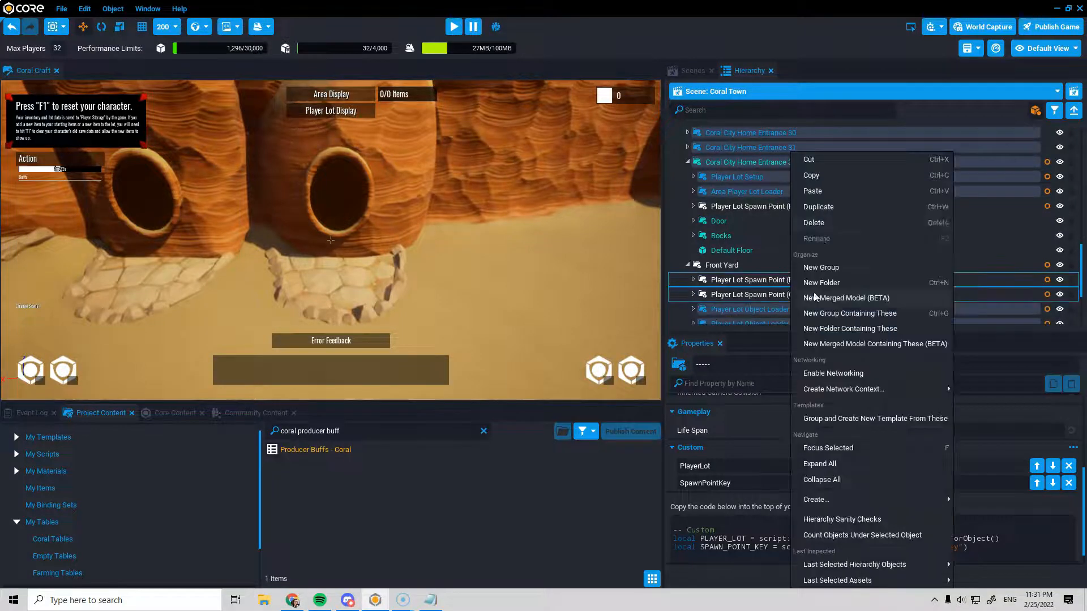
{"action": "left_click", "coordinate": [815, 222]}
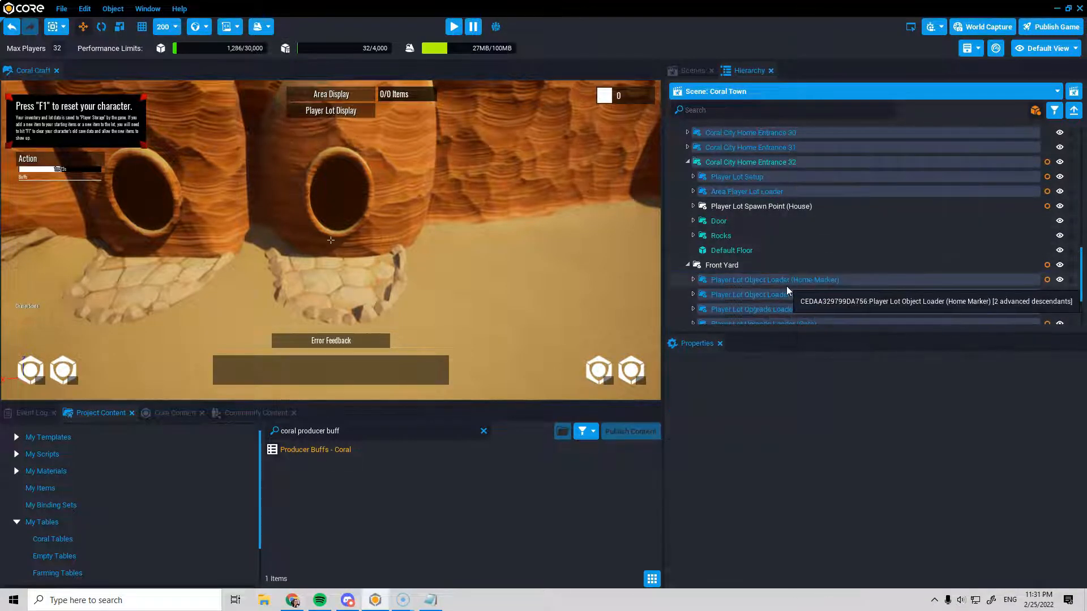
Step: Delete the Home Marker object loader from Front Yard and move the Front Yard Art object loader into Coral City Home Entrance 32
{"action": "left_click", "coordinate": [786, 287]}
{"action": "scroll", "coordinate": [800, 301], "scroll_direction": "down", "scroll_amount": 1}
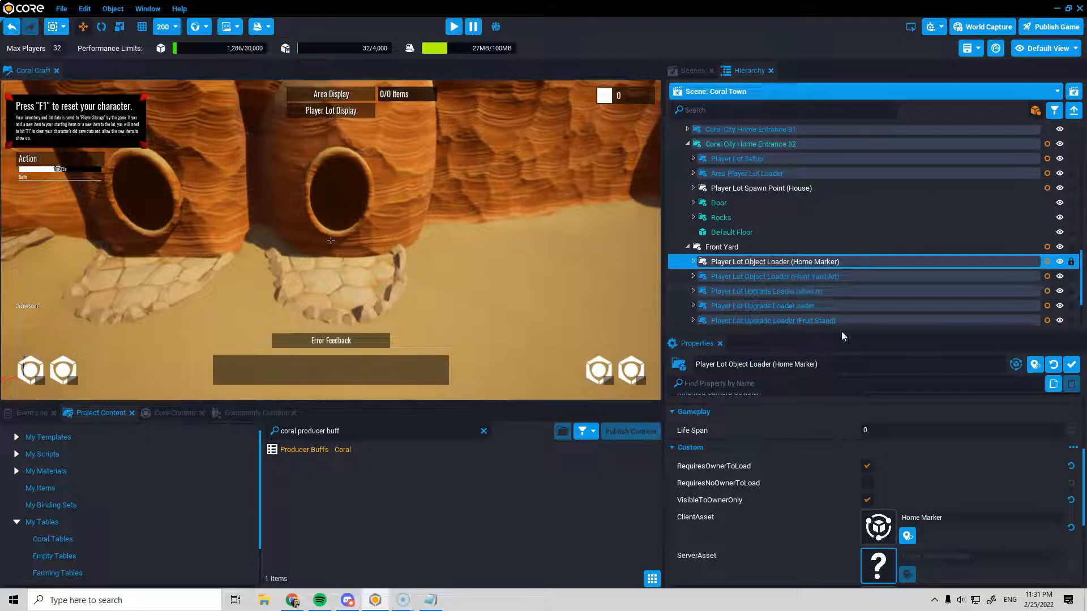
{"action": "right_click", "coordinate": [779, 262]}
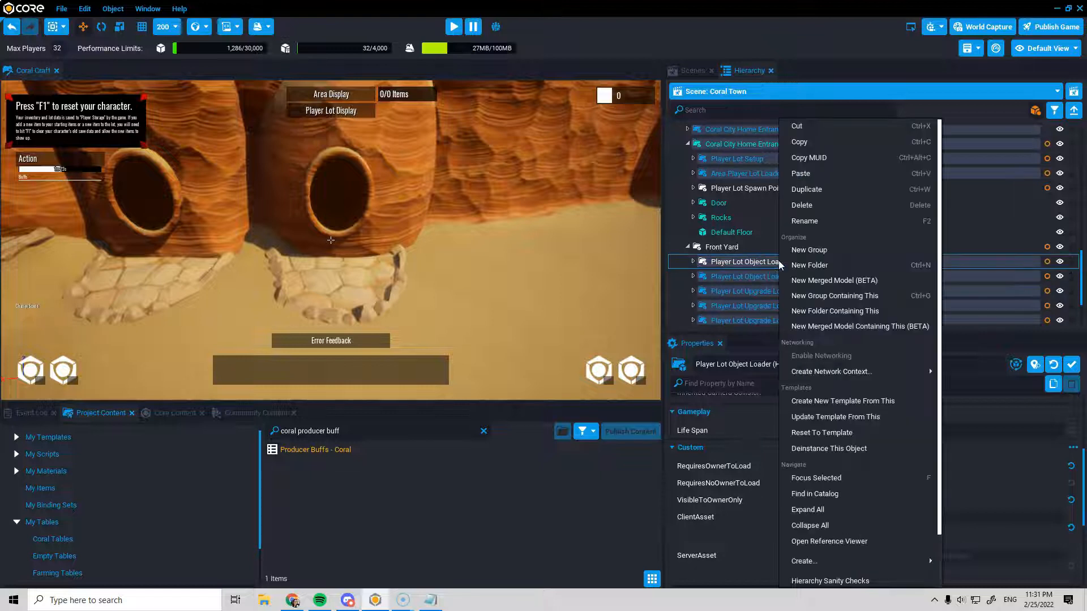
{"action": "left_click", "coordinate": [801, 206]}
{"action": "left_click", "coordinate": [756, 265]}
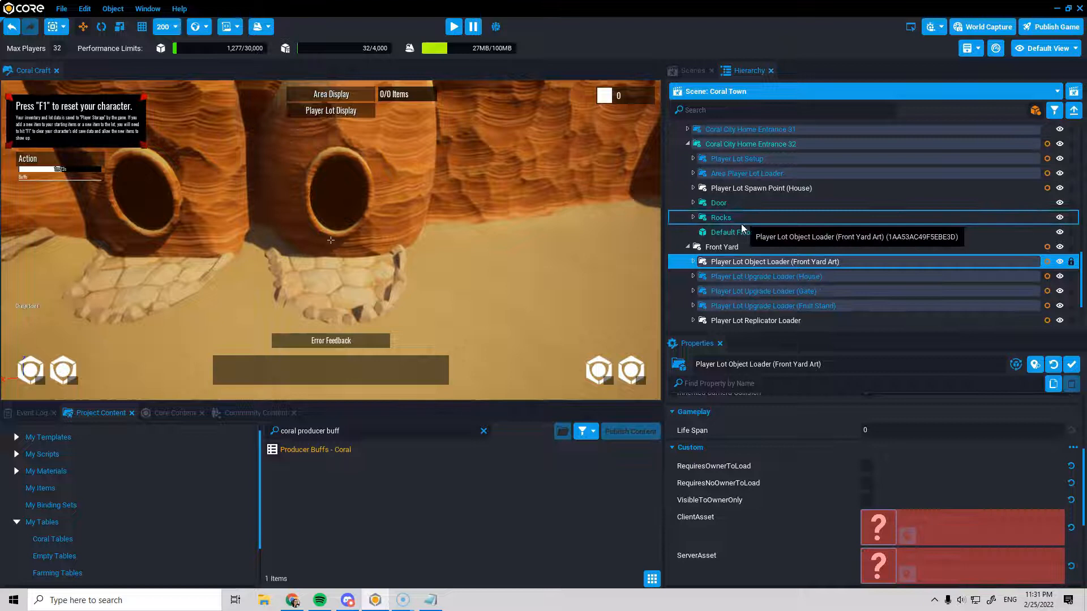
{"action": "left_click_drag", "start_coordinate": [742, 201], "coordinate": [742, 197]}
Step: Delete the House, Gate and Fruit Stand player lot upgrade loaders from Front Yard
{"action": "left_click", "coordinate": [788, 281]}
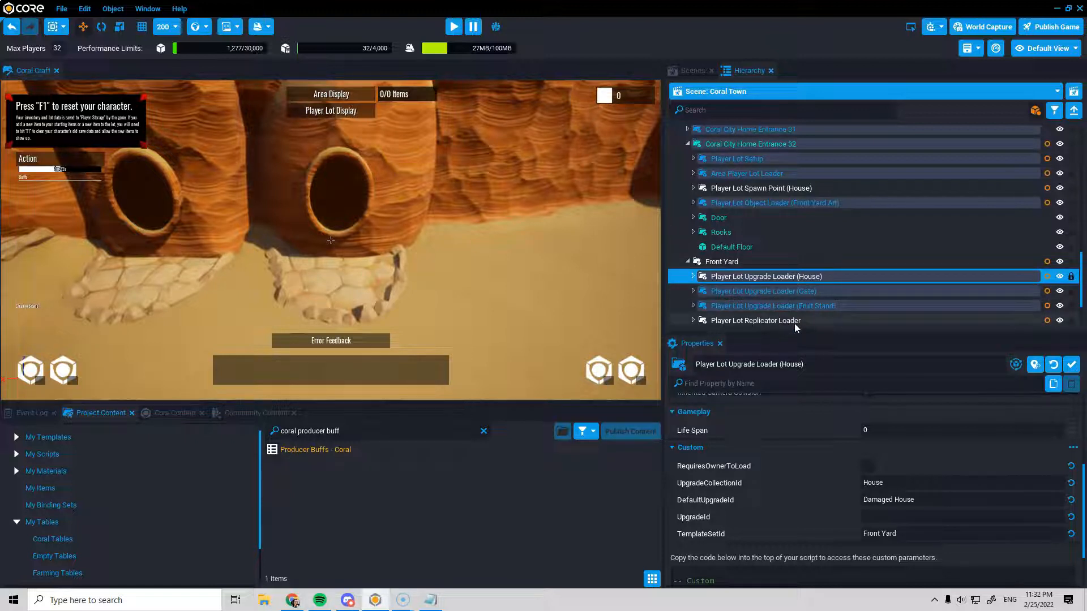
{"action": "left_click", "coordinate": [794, 311], "text": "shift"}
{"action": "right_click", "coordinate": [771, 280]}
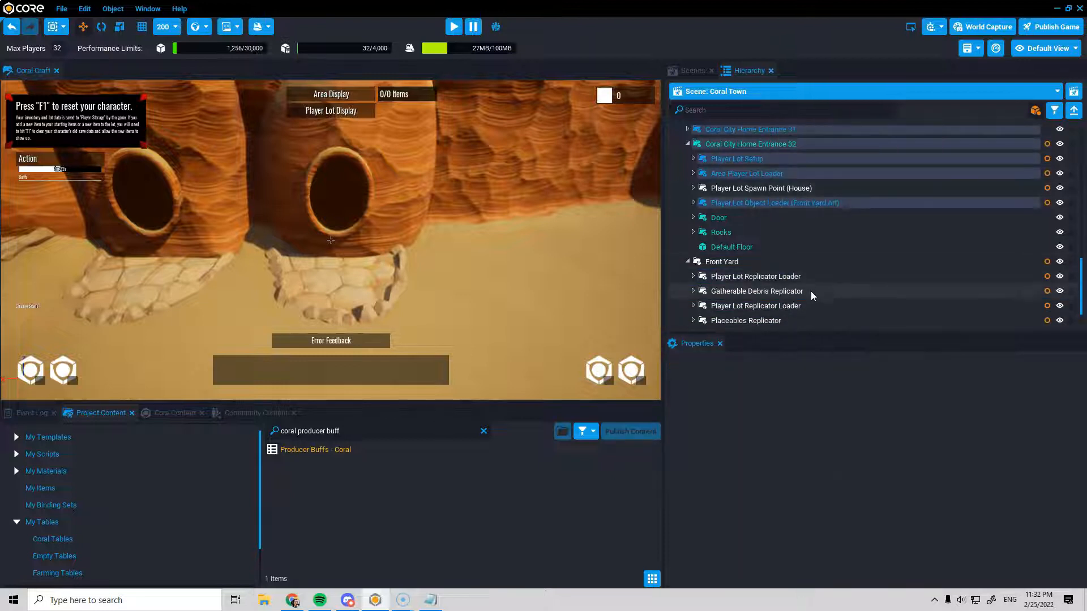
Step: Set the PlayerLot property of Player Lot Setup to Coral City Home Entrance 32
{"action": "scroll", "coordinate": [827, 284], "scroll_direction": "up", "scroll_amount": 1}
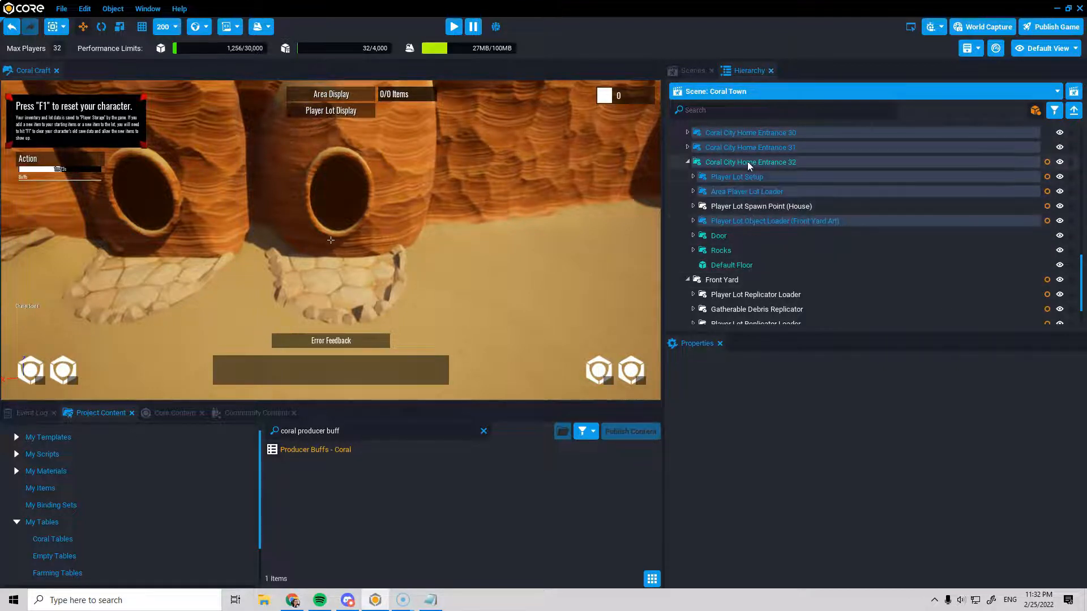
{"action": "left_click", "coordinate": [745, 175]}
{"action": "left_click_drag", "start_coordinate": [757, 164], "coordinate": [900, 466]}
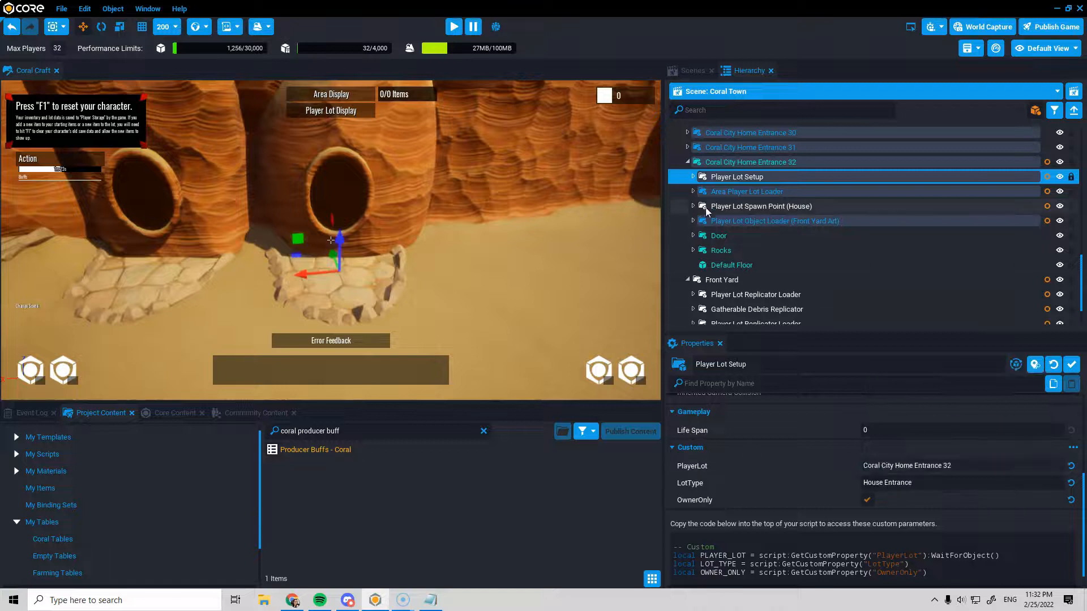
Step: Delete the FrontYardDebris Player Lot Replicator Loader and the Gatherable Debris Replicator from Front Yard
{"action": "left_click", "coordinate": [734, 290]}
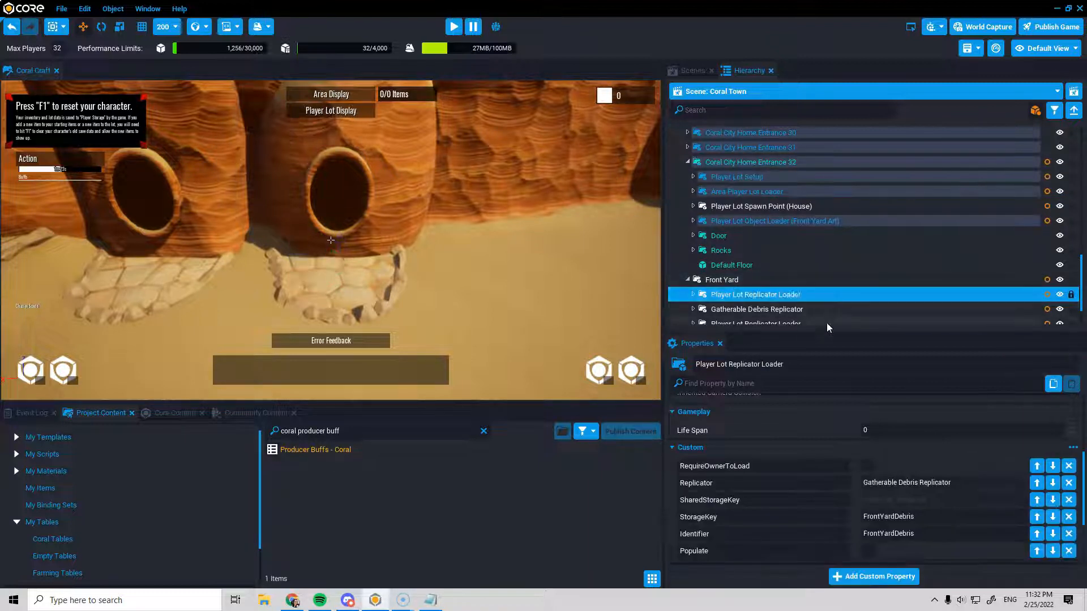
{"action": "scroll", "coordinate": [827, 317], "scroll_direction": "down", "scroll_amount": 2}
{"action": "scroll", "coordinate": [827, 314], "scroll_direction": "up", "scroll_amount": 1}
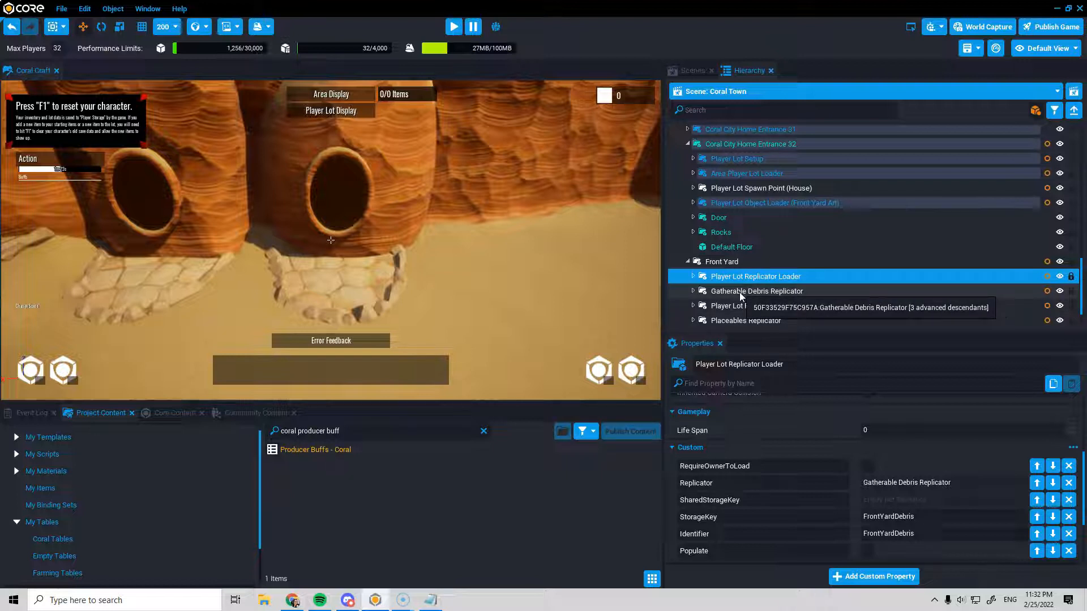
{"action": "scroll", "coordinate": [757, 309], "scroll_direction": "down", "scroll_amount": 1}
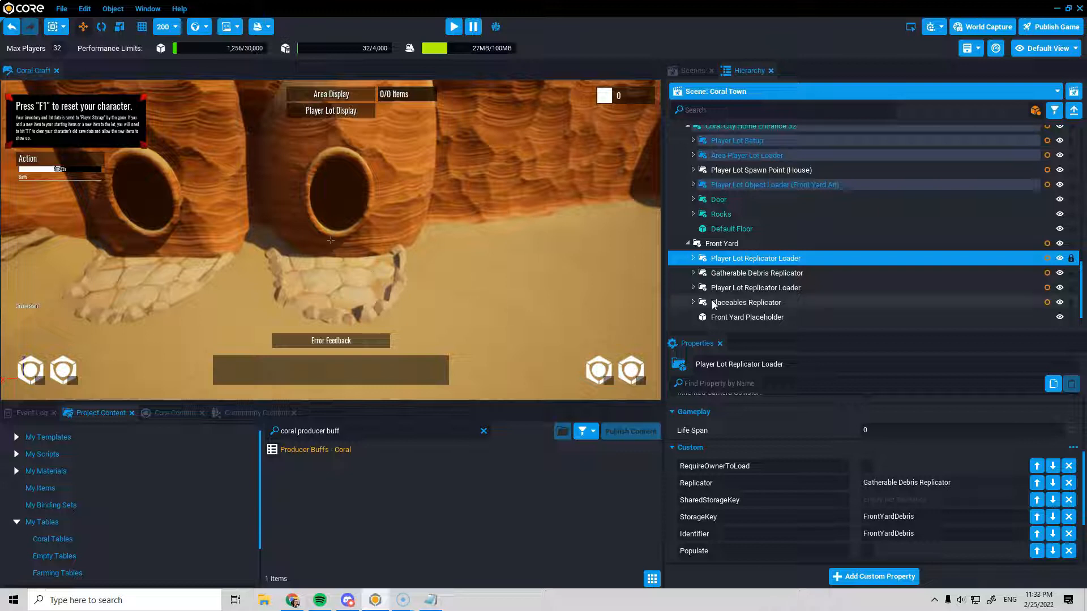
{"action": "left_click", "coordinate": [783, 275], "text": "ctrl"}
{"action": "right_click", "coordinate": [761, 263]}
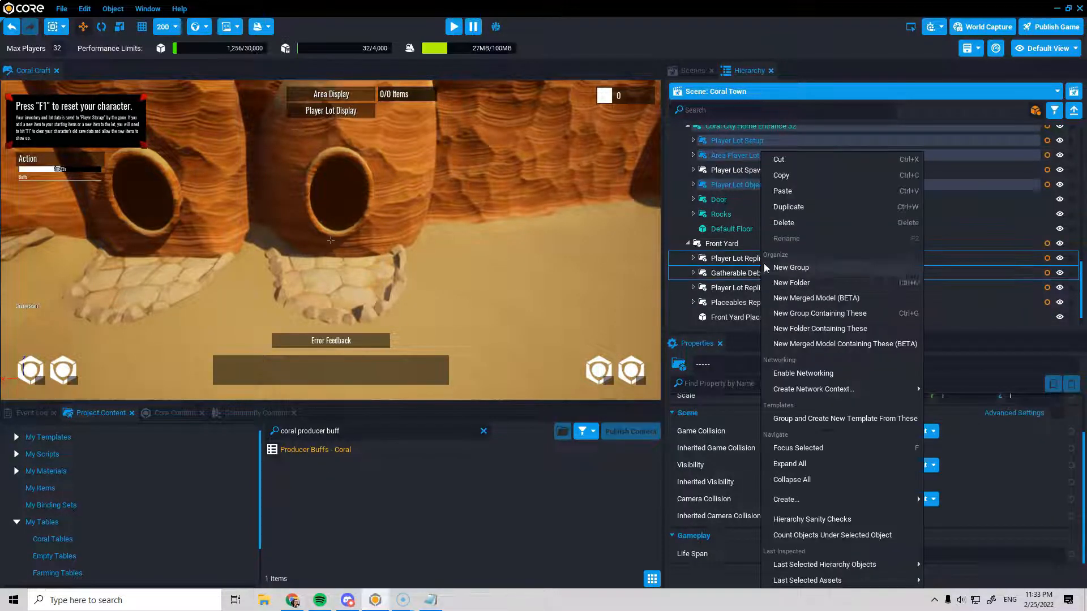
{"action": "left_click", "coordinate": [790, 219]}
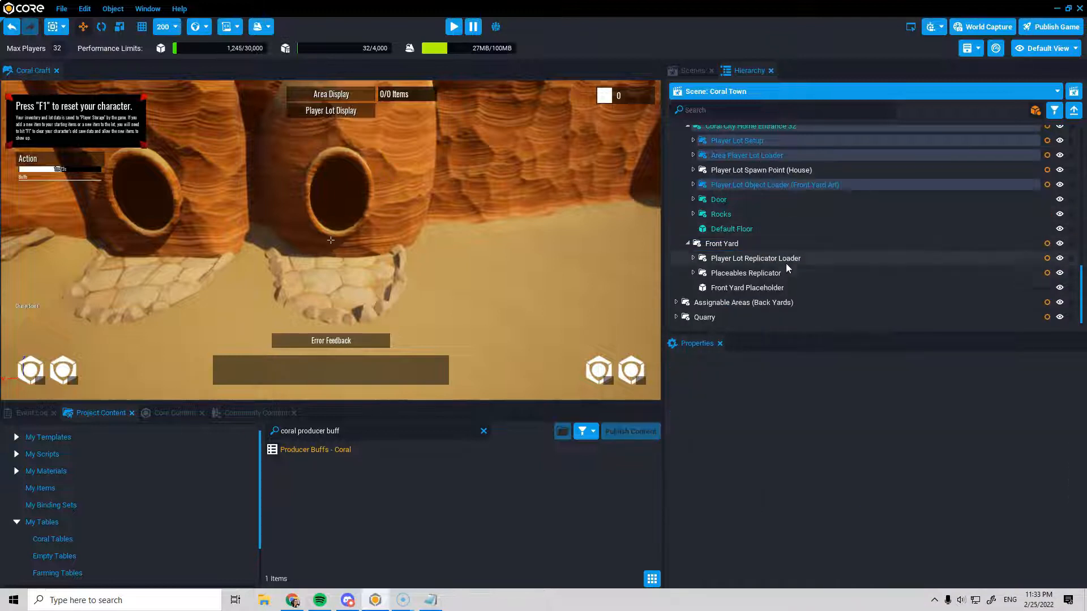
Step: Move the FrontYardPlaceables Player Lot Replicator Loader and the Placeables Replicator from Front Yard into Coral City Home Entrance 32
{"action": "left_click", "coordinate": [785, 260]}
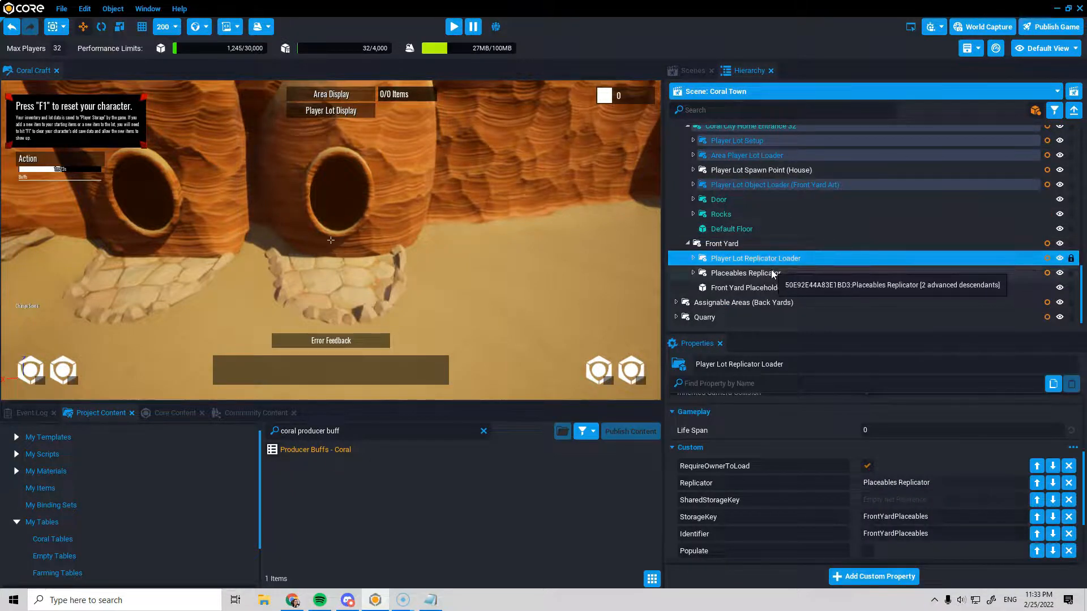
{"action": "left_click", "coordinate": [772, 273]}
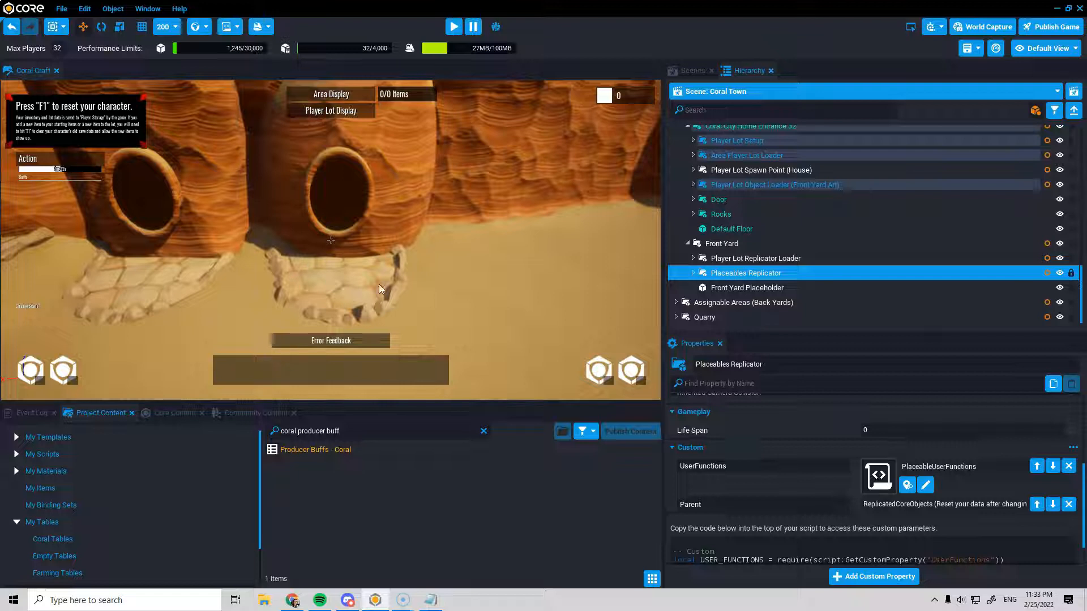
{"action": "left_click", "coordinate": [753, 259]}
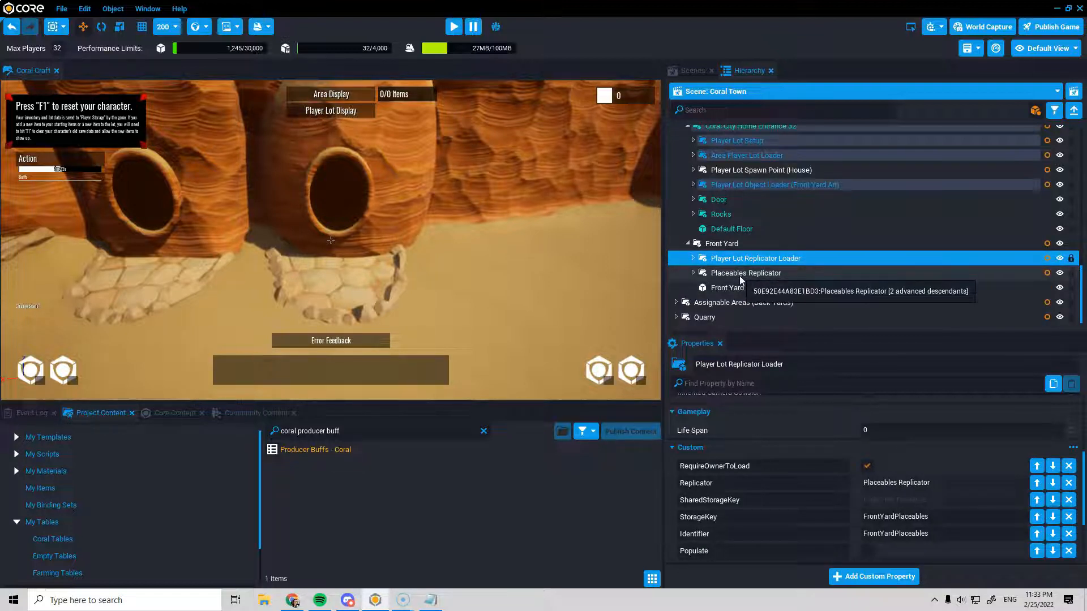
{"action": "left_click", "coordinate": [743, 273], "text": "ctrl"}
{"action": "left_click_drag", "start_coordinate": [753, 260], "coordinate": [749, 195]}
Step: Delete the leftover Front Yard group together with its Front Yard Placeholder
{"action": "left_click", "coordinate": [763, 289]}
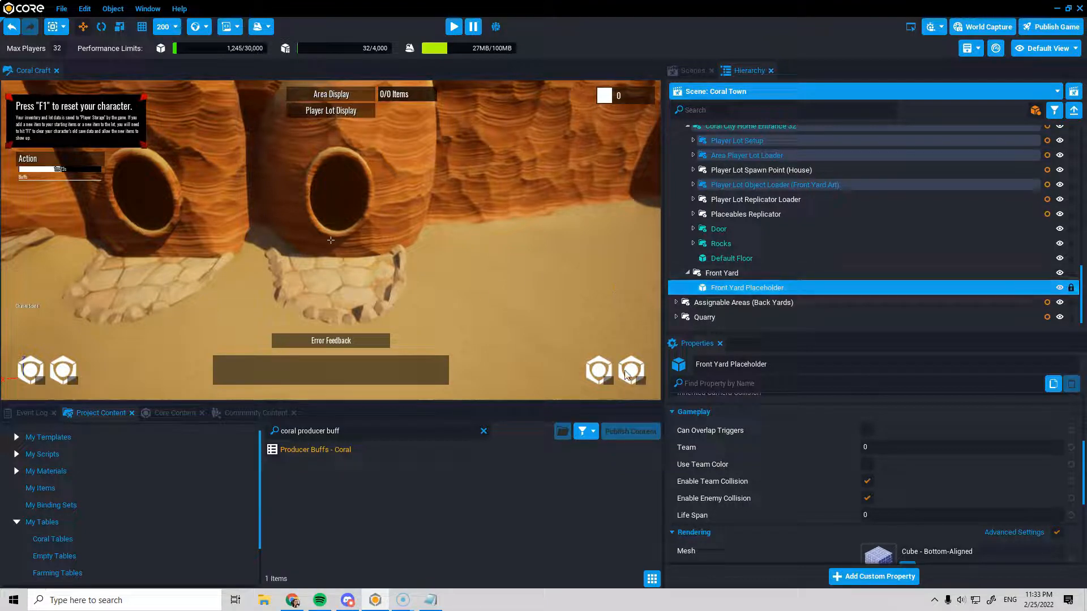
{"action": "left_click", "coordinate": [733, 272]}
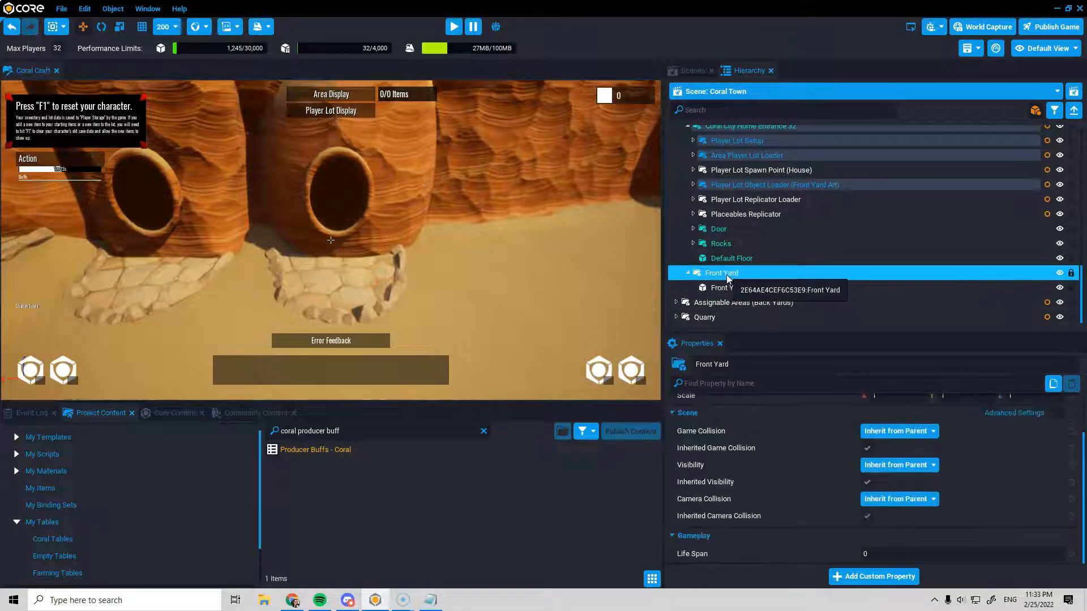
{"action": "right_click", "coordinate": [726, 274]}
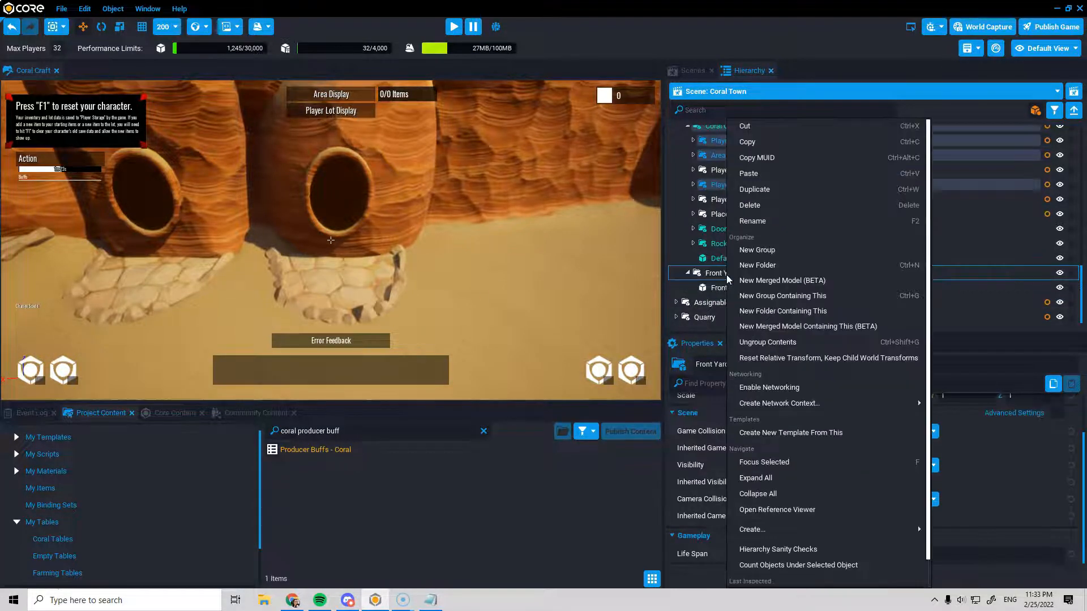
{"action": "left_click", "coordinate": [752, 205]}
Step: Reset the position and rotation of the Area Player Lot Loader and Player Lot Spawn Point (House) in Coral City Home Entrance 32 to default
{"action": "left_click", "coordinate": [736, 180]}
{"action": "scroll", "coordinate": [984, 449], "scroll_direction": "up", "scroll_amount": 5}
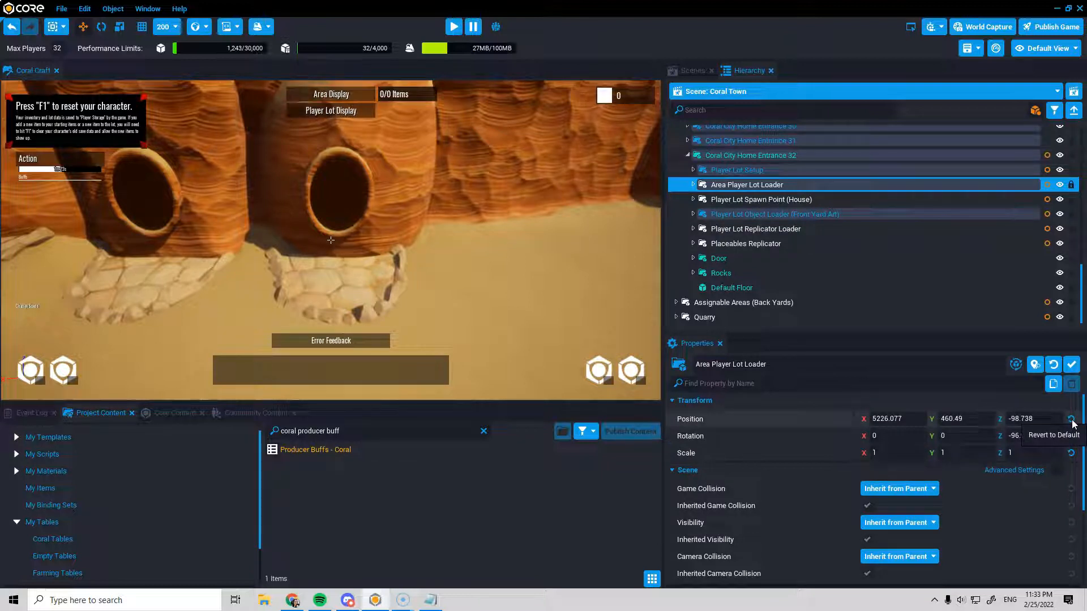
{"action": "left_click", "coordinate": [1072, 420]}
{"action": "left_click", "coordinate": [1071, 437]}
{"action": "left_click", "coordinate": [777, 199]}
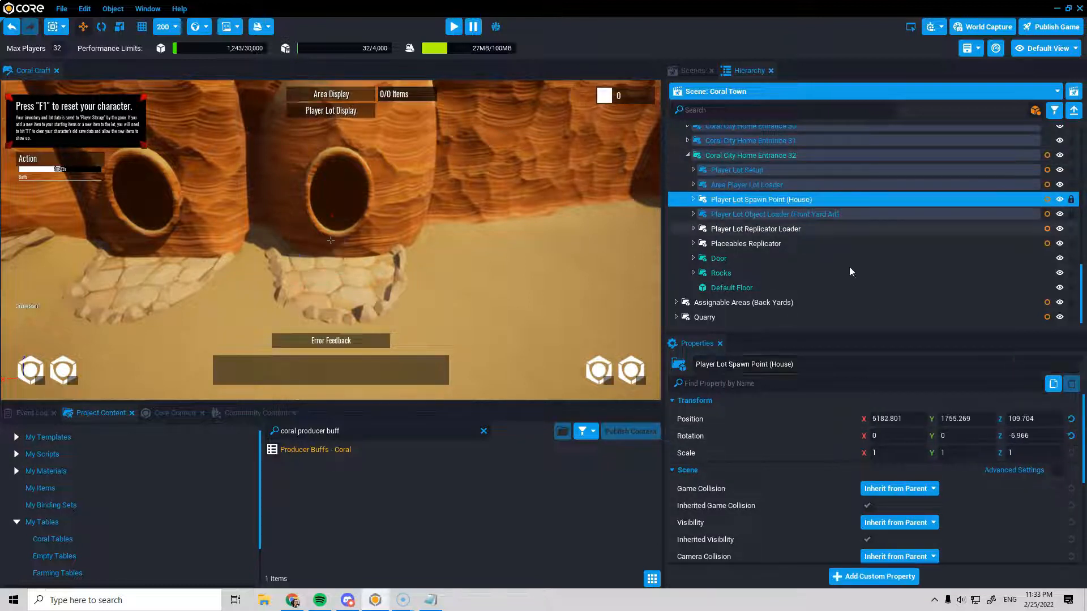
{"action": "left_click", "coordinate": [1071, 420]}
{"action": "left_click", "coordinate": [1071, 437]}
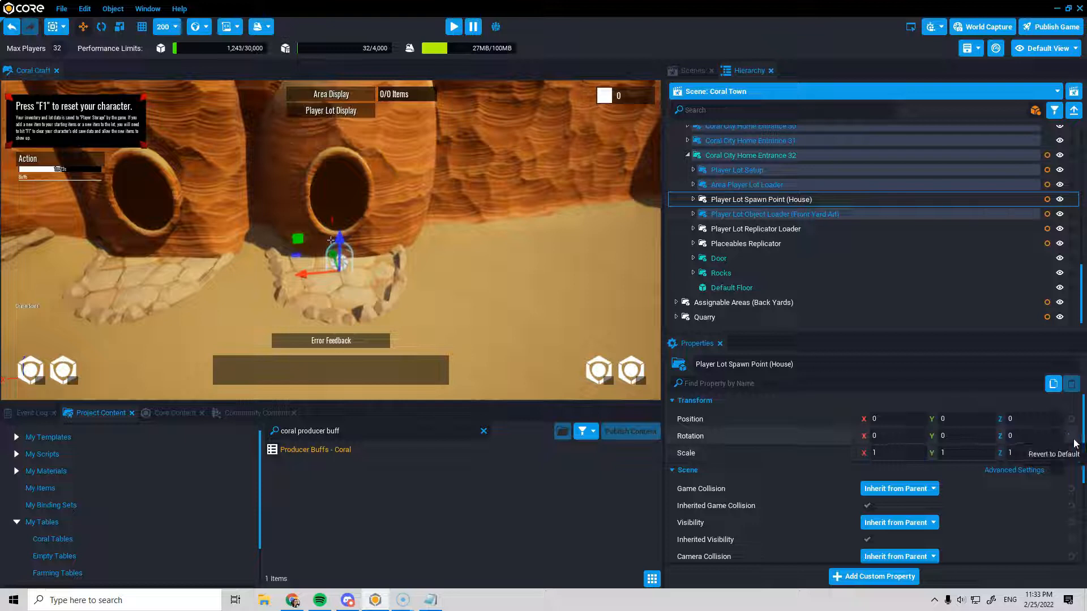
Step: Reset the position and rotation of the Front Yard Art object loader, Player Lot Replicator Loader and Placeables Replicator to default
{"action": "left_click", "coordinate": [782, 214]}
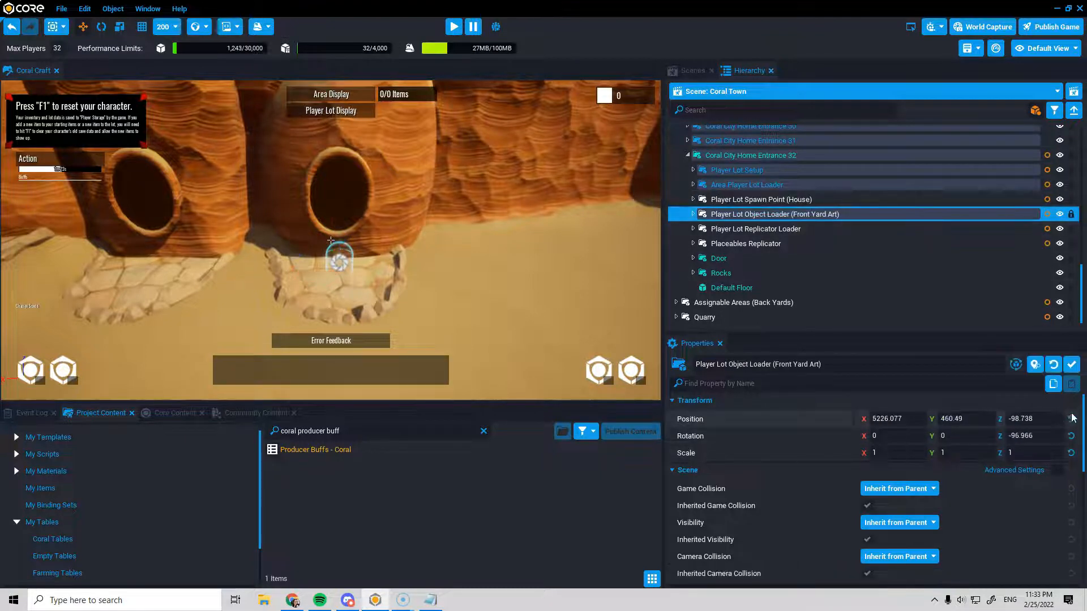
{"action": "left_click", "coordinate": [1071, 419]}
{"action": "left_click", "coordinate": [1072, 436]}
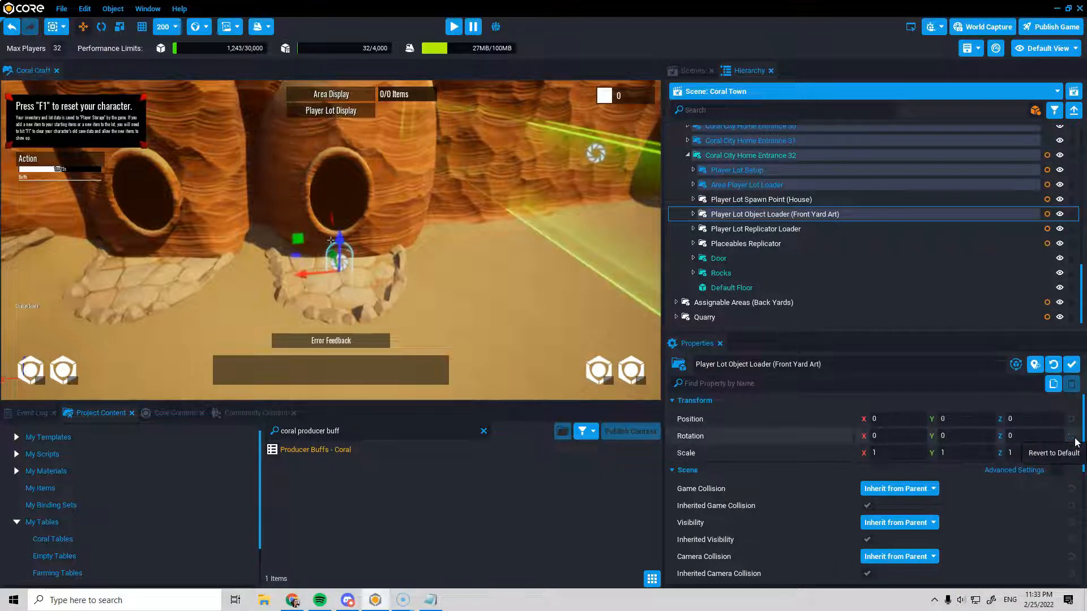
{"action": "left_click", "coordinate": [779, 230]}
{"action": "left_click", "coordinate": [1072, 420]}
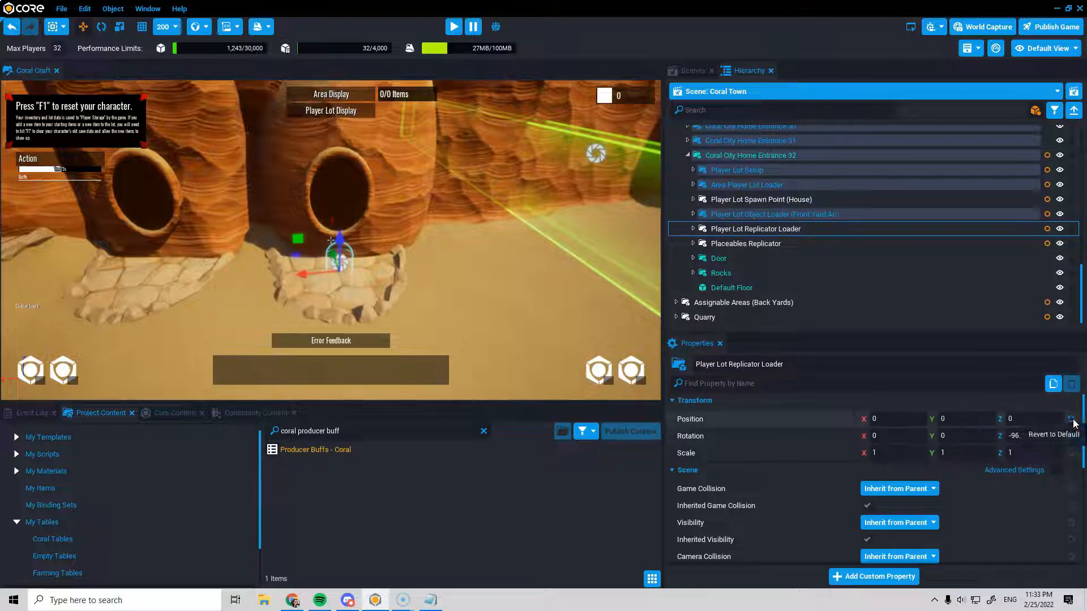
{"action": "left_click", "coordinate": [746, 244]}
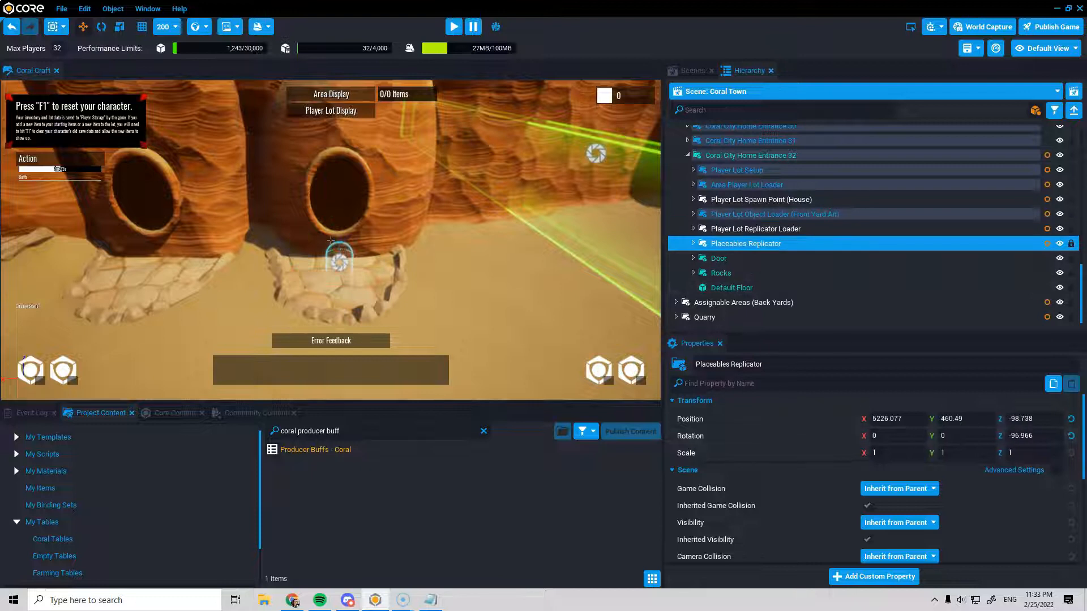
{"action": "left_click", "coordinate": [1071, 419]}
{"action": "left_click", "coordinate": [1072, 436]}
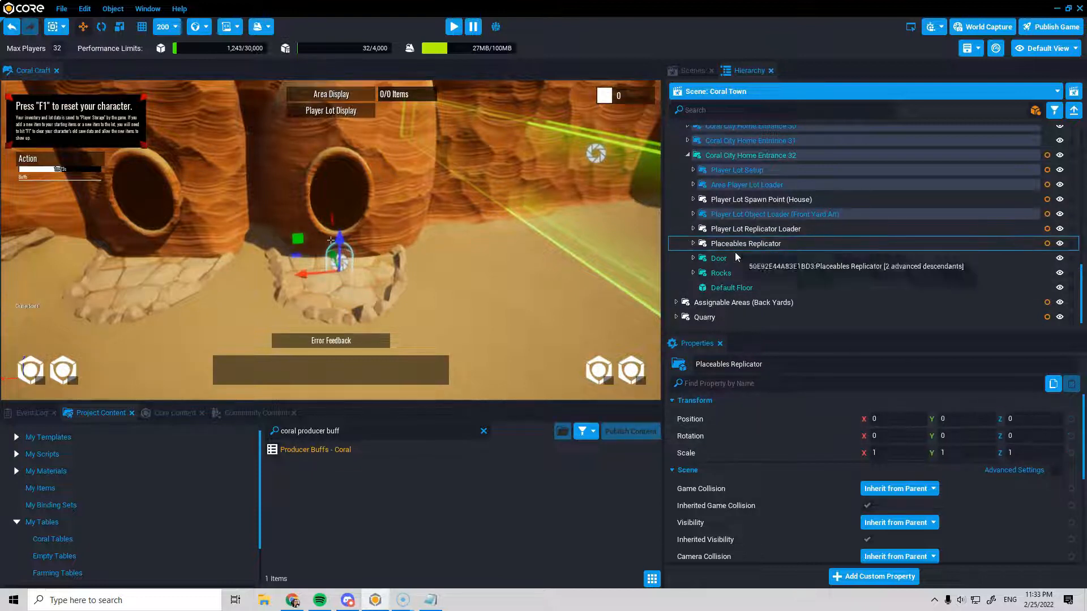
Step: Check the transforms of Door, Rocks and the Player Lot Replicator Loader, and select the Front Yard Art loader's custom properties volume
{"action": "left_click", "coordinate": [729, 257]}
{"action": "left_click", "coordinate": [725, 273]}
{"action": "left_click", "coordinate": [736, 228]}
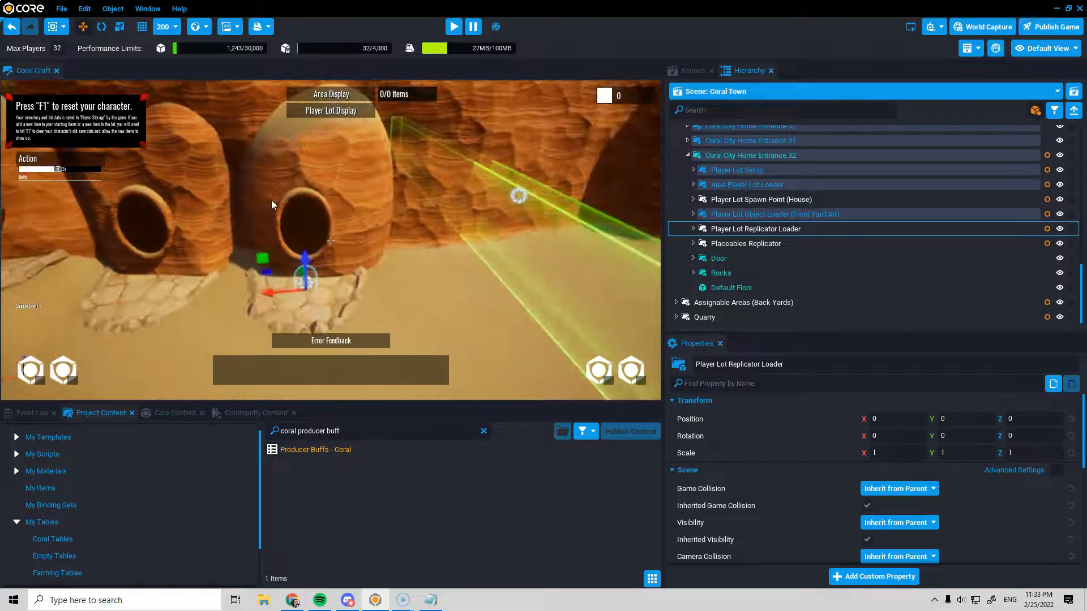
{"action": "right_click_drag", "start_coordinate": [398, 196], "coordinate": [477, 196]}
{"action": "left_click", "coordinate": [456, 192]}
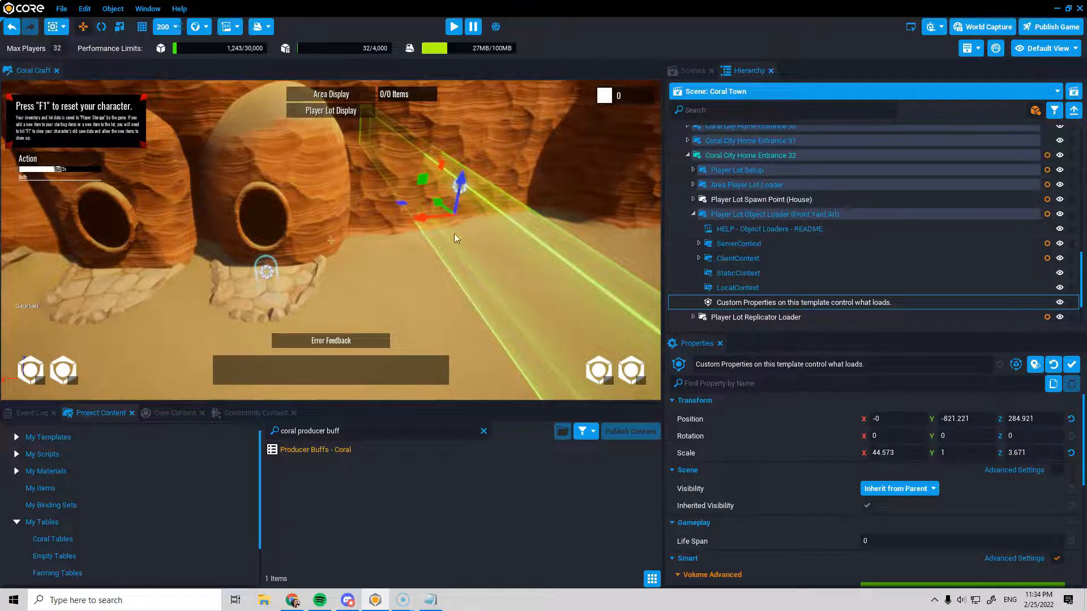
{"action": "right_click", "coordinate": [742, 305]}
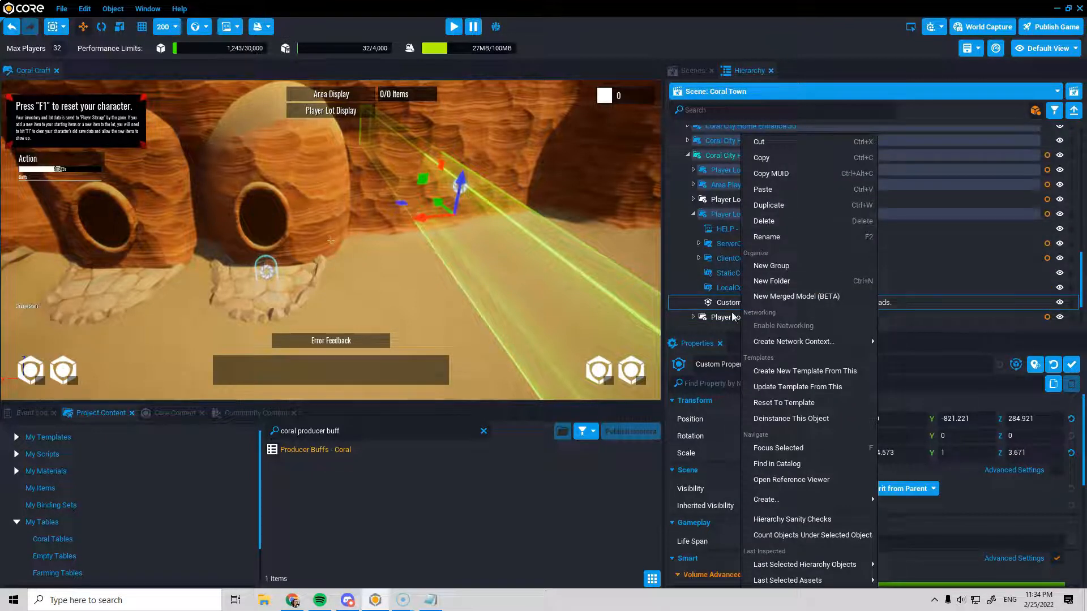
{"action": "left_click", "coordinate": [764, 222]}
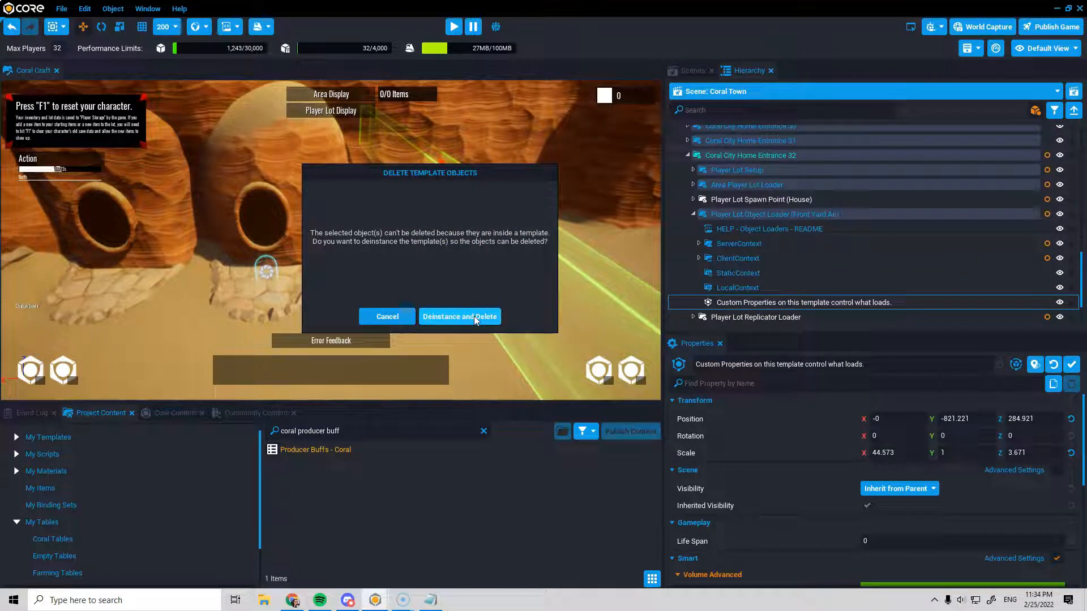
{"action": "left_click", "coordinate": [374, 317]}
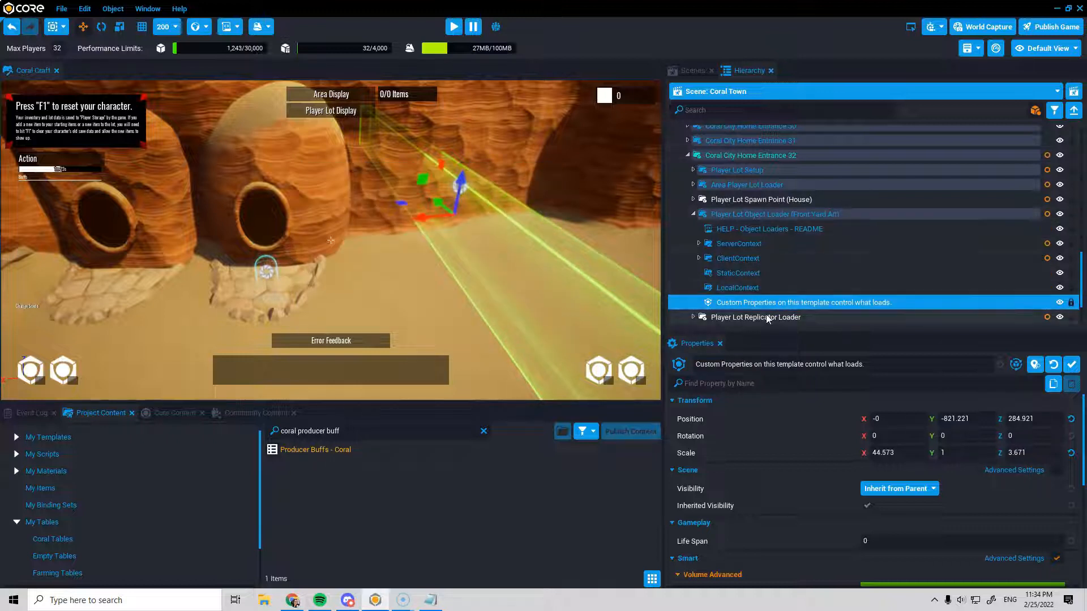
Step: Reset the position and scale of the Front Yard Art loader's custom properties volume to default and collapse the loader
{"action": "left_click", "coordinate": [1071, 419]}
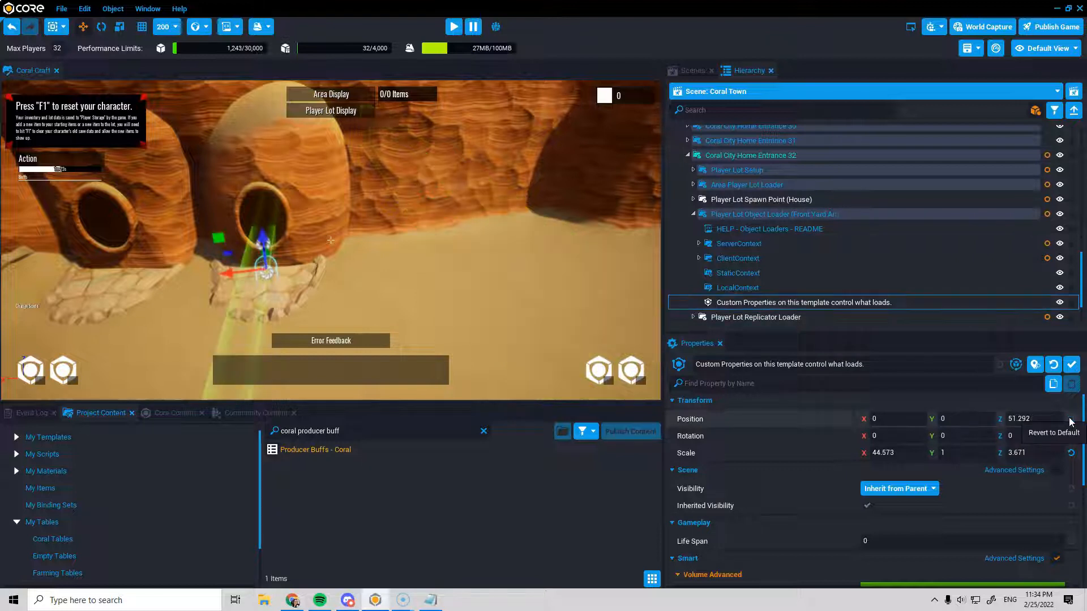
{"action": "left_click", "coordinate": [1071, 453]}
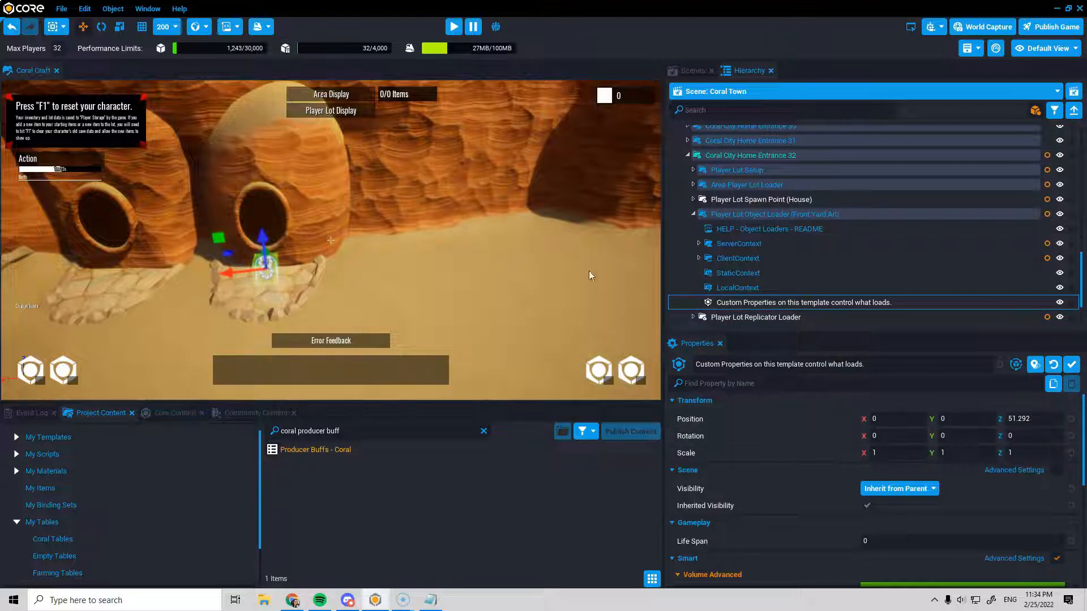
{"action": "key", "text": "f"}
{"action": "scroll", "coordinate": [476, 278], "scroll_direction": "up", "scroll_amount": 4}
{"action": "mouse_move", "coordinate": [477, 277]}
{"action": "right_mouse_down"}
{"action": "mouse_move", "coordinate": [436, 271]}
{"action": "mouse_move", "coordinate": [480, 261]}
{"action": "right_mouse_up"}
{"action": "scroll", "coordinate": [480, 261], "scroll_direction": "down", "scroll_amount": 4}
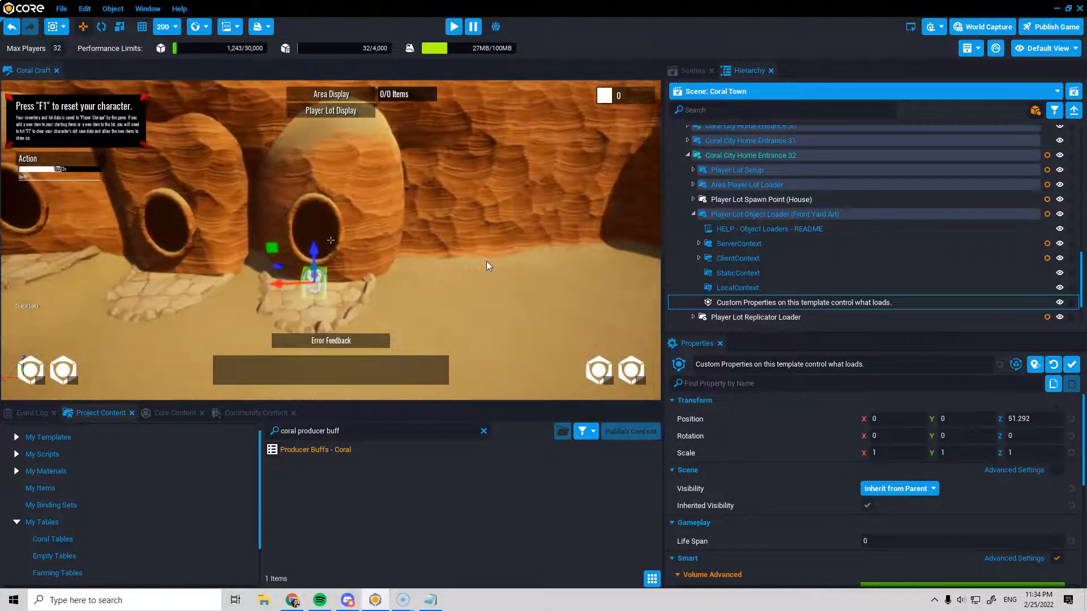
{"action": "left_click", "coordinate": [693, 214]}
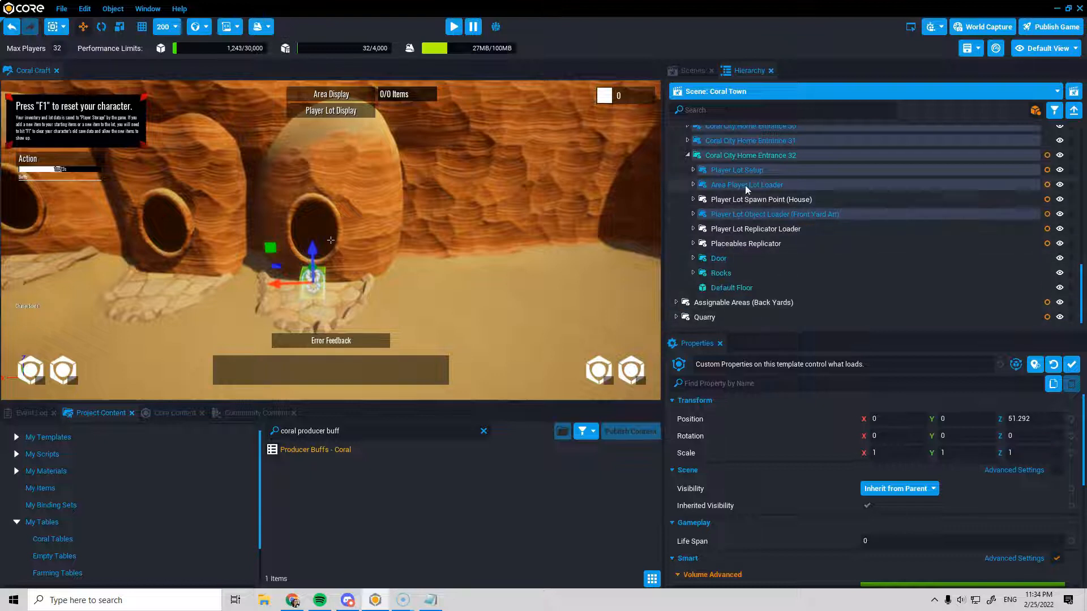
Step: Check the custom properties of the Placeables Replicator and Player Lot Replicator Loader in Coral City Home Entrance 32
{"action": "left_click", "coordinate": [762, 245]}
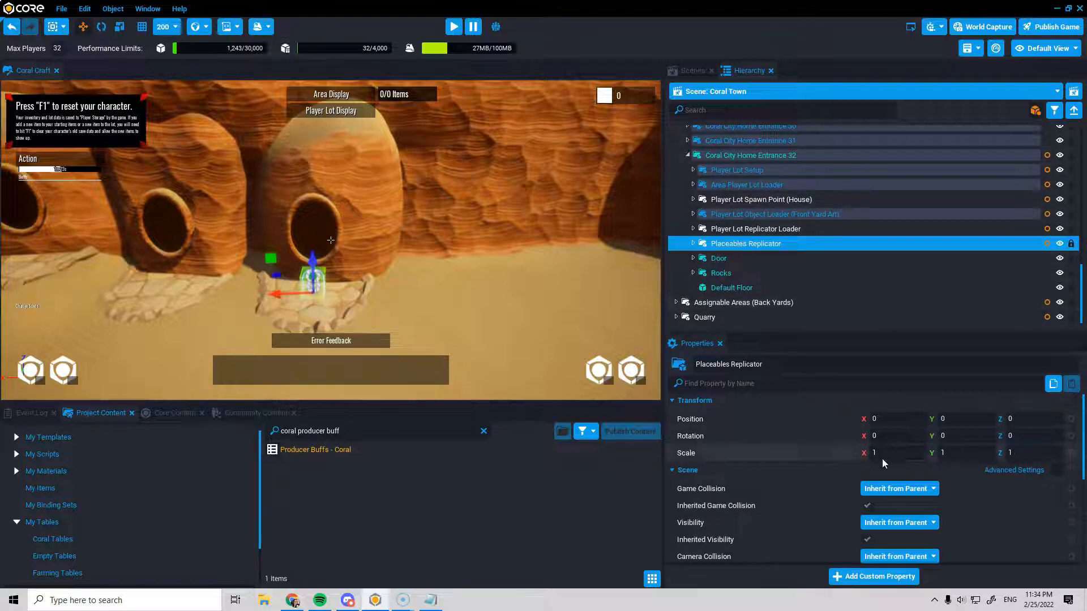
{"action": "scroll", "coordinate": [894, 488], "scroll_direction": "down", "scroll_amount": 10}
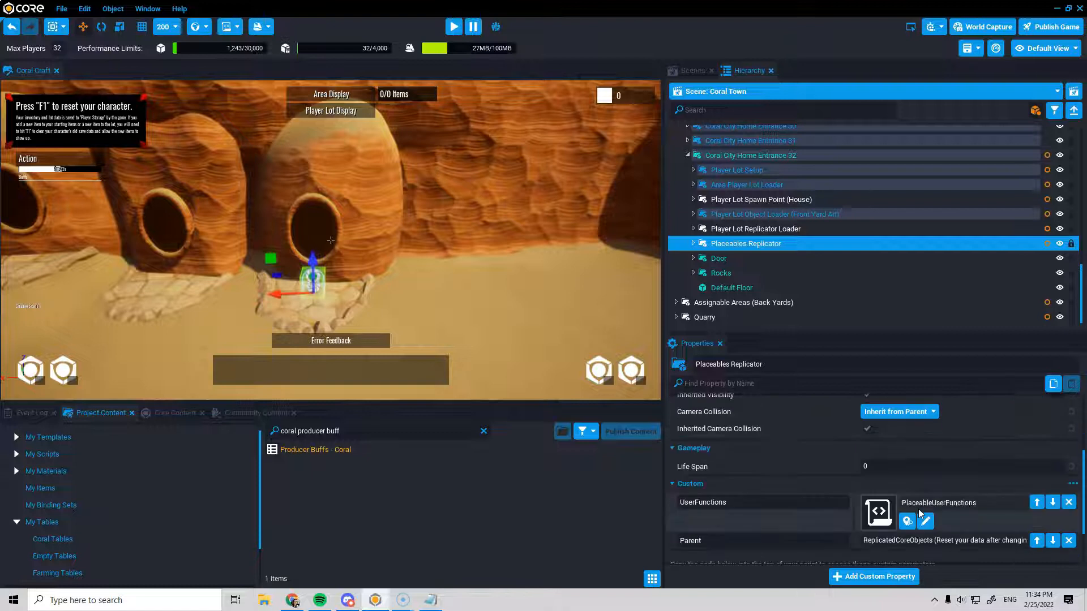
{"action": "scroll", "coordinate": [861, 474], "scroll_direction": "up", "scroll_amount": 2}
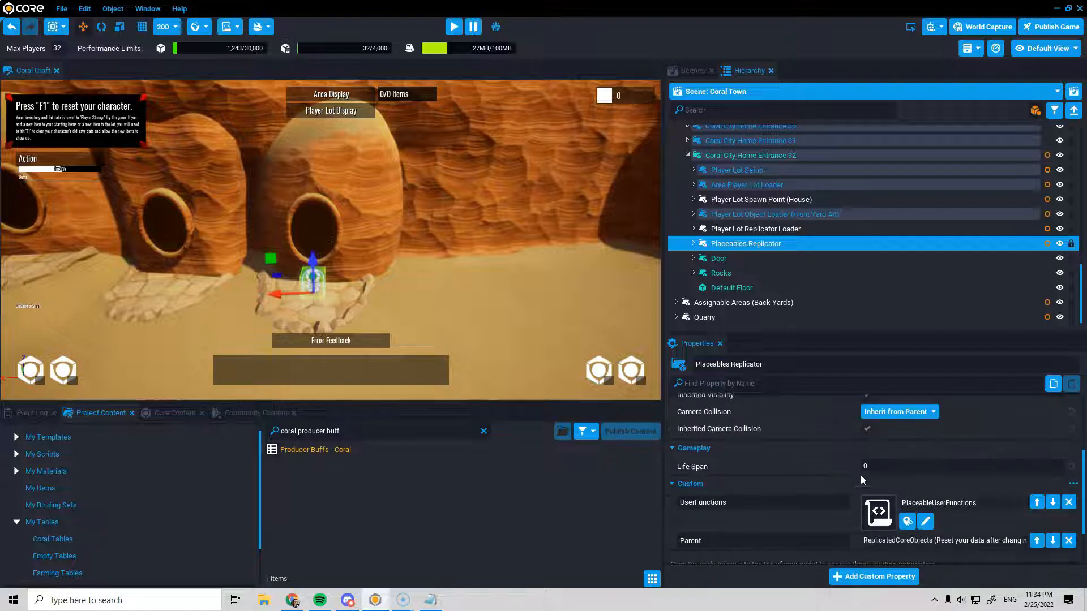
{"action": "left_click", "coordinate": [762, 228]}
{"action": "scroll", "coordinate": [900, 496], "scroll_direction": "down", "scroll_amount": 2}
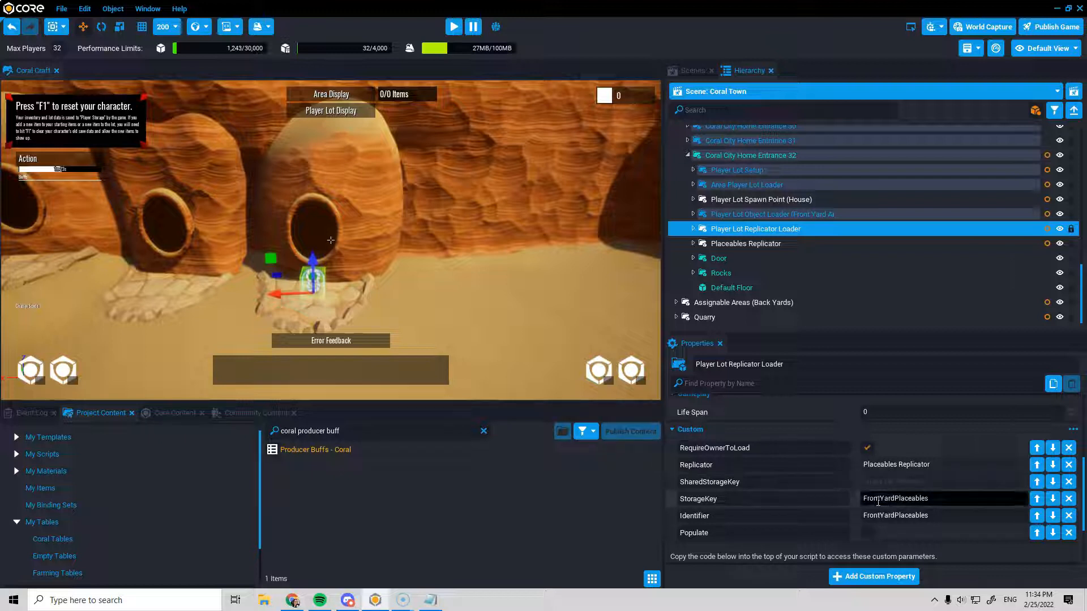
{"action": "mouse_move", "coordinate": [747, 512]}
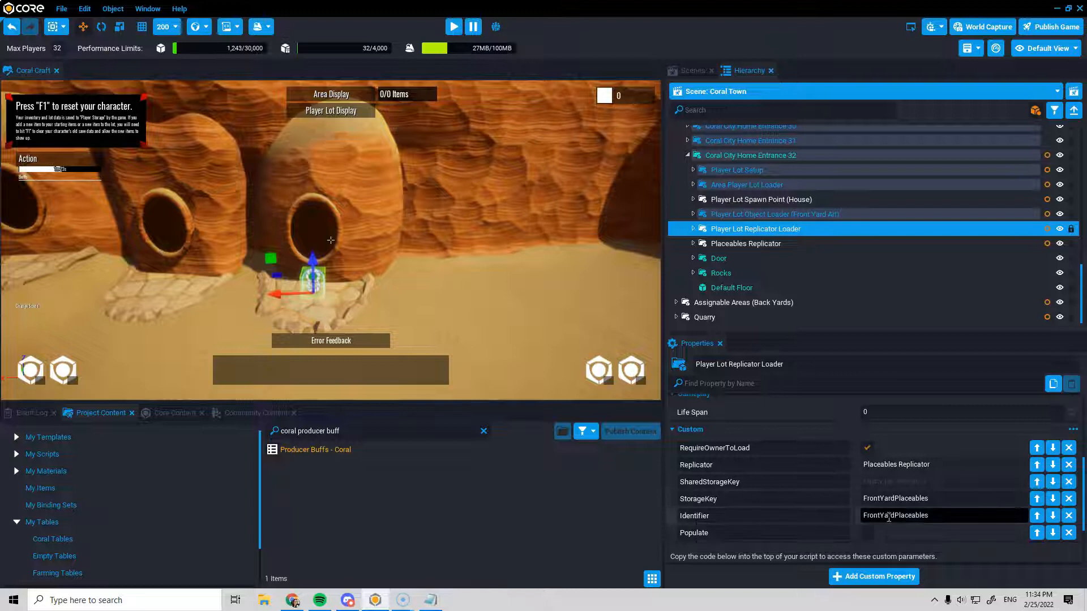
{"action": "left_click", "coordinate": [906, 499]}
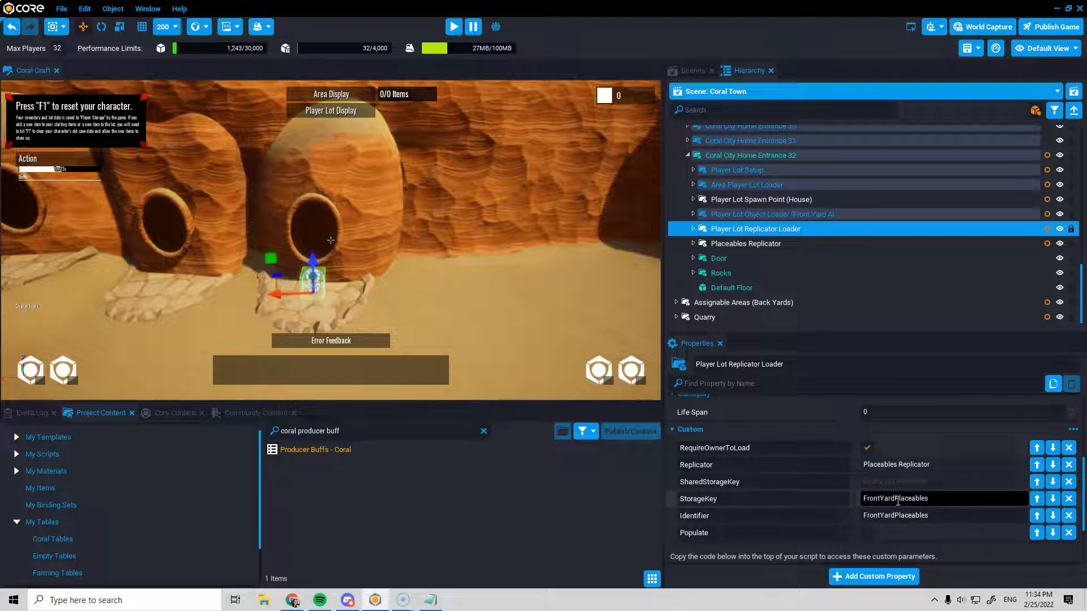
{"action": "key", "text": "Return"}
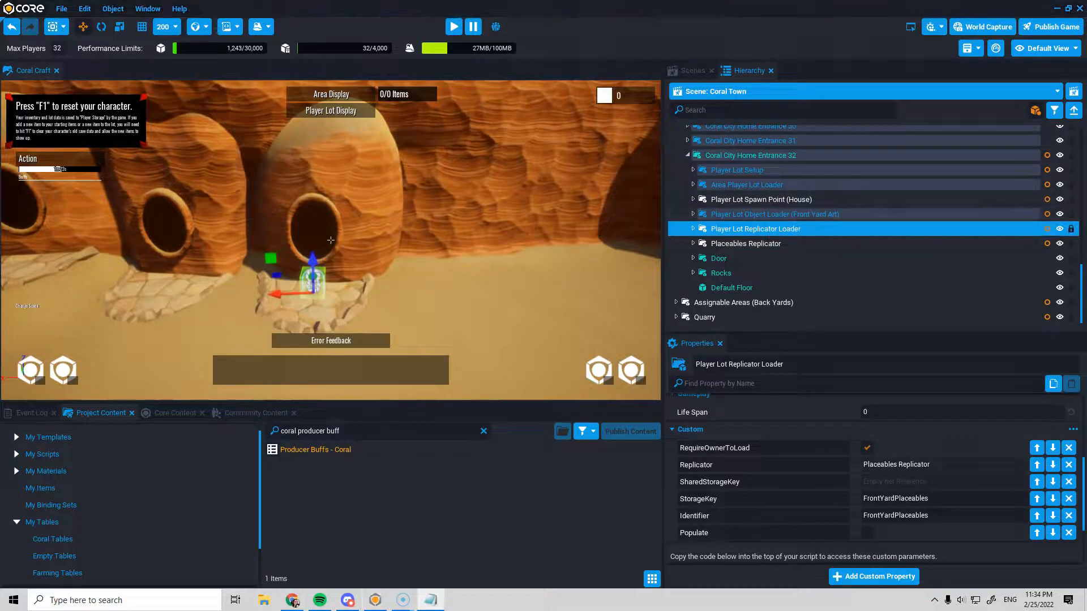
{"action": "left_click", "coordinate": [773, 157]}
{"action": "scroll", "coordinate": [779, 212], "scroll_direction": "up", "scroll_amount": 2}
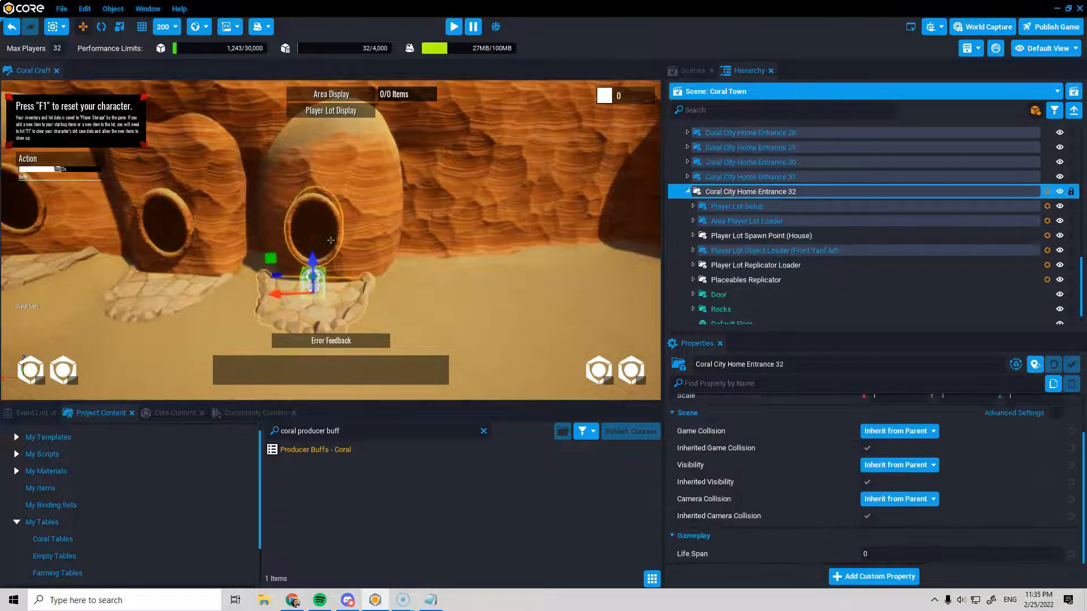
{"action": "left_click", "coordinate": [790, 265]}
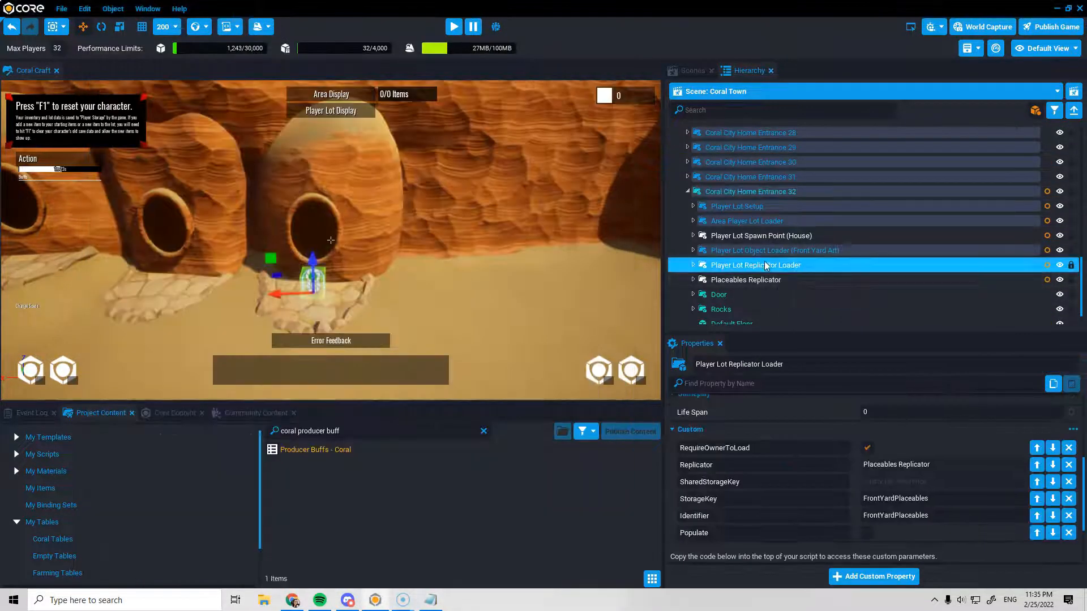
Step: In Notepad, record HouseEntrancePlaceables as both the StorageKey and the Identifier in LotEntance.txt and save the file
{"action": "left_click", "coordinate": [431, 601]}
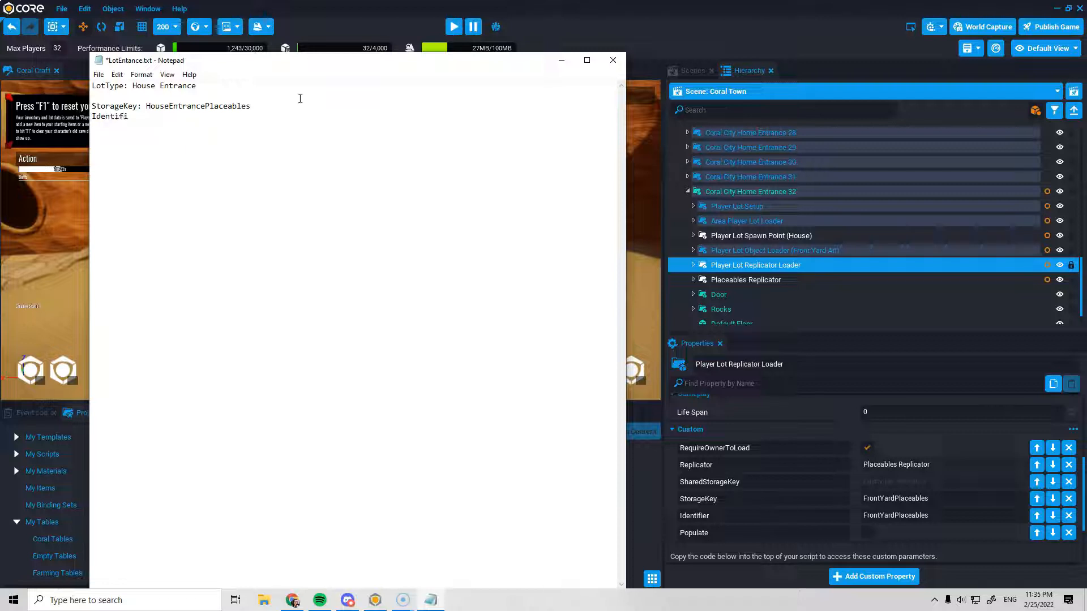
{"action": "left_click_drag", "start_coordinate": [252, 106], "coordinate": [150, 112]}
{"action": "left_click", "coordinate": [154, 116]}
{"action": "type", "text": "HouseEntrancePlaceables"}
{"action": "left_click", "coordinate": [98, 75]}
{"action": "left_click", "coordinate": [113, 125]}
Step: Copy HouseEntrancePlaceables from the notes into the StorageKey and Identifier of the Player Lot Replicator Loader in Core
{"action": "left_click", "coordinate": [888, 500]}
{"action": "left_click", "coordinate": [431, 600]}
{"action": "left_click_drag", "start_coordinate": [252, 119], "coordinate": [147, 119]}
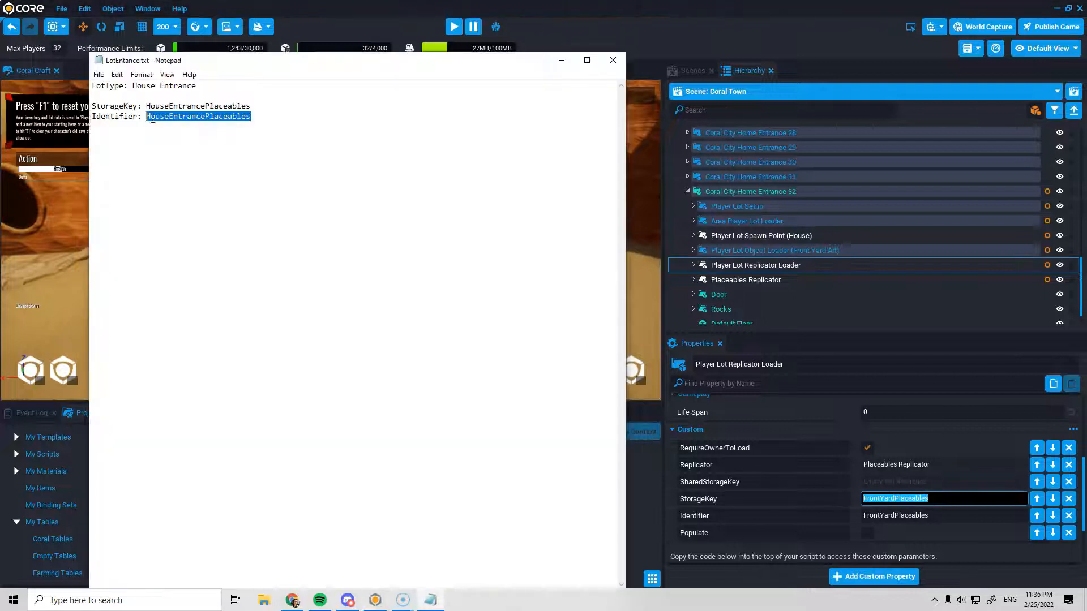
{"action": "key", "text": "ctrl+c"}
{"action": "left_click", "coordinate": [875, 501]}
{"action": "key", "text": "ctrl+v"}
{"action": "left_click", "coordinate": [928, 516]}
{"action": "key", "text": "ctrl+v"}
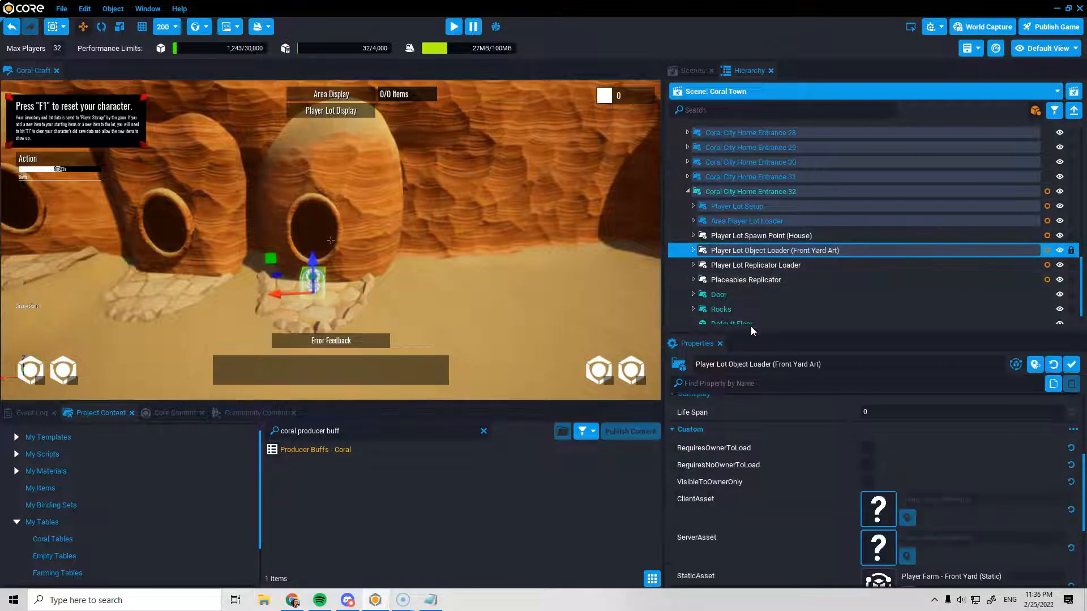
{"action": "left_click", "coordinate": [746, 280]}
{"action": "left_click", "coordinate": [763, 266]}
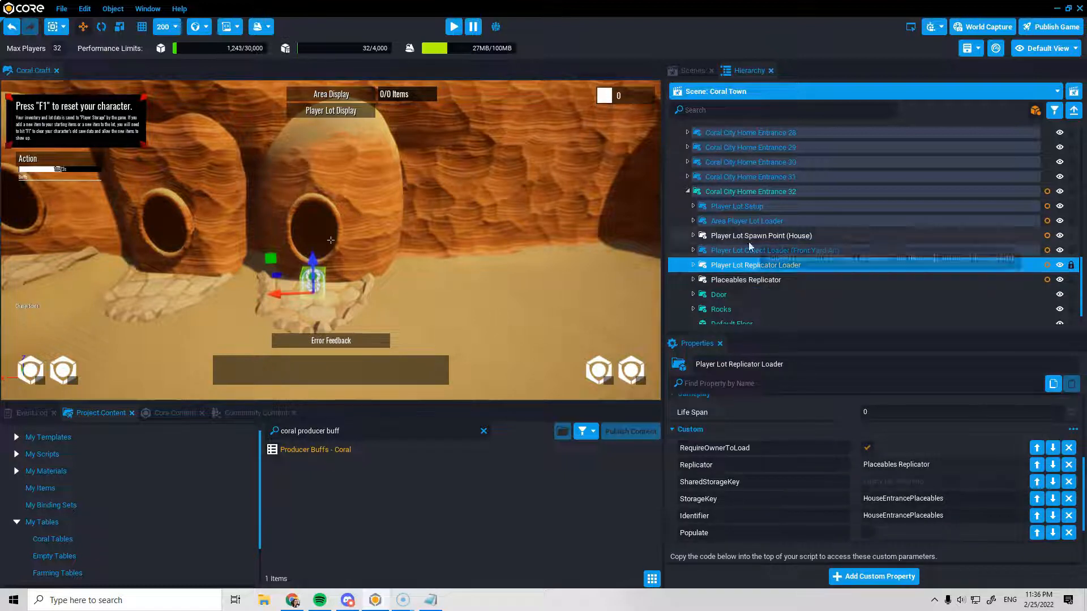
Step: Examine the Front Yard Art loader's asset properties and the entrance's Rocks and Door groups
{"action": "left_click", "coordinate": [753, 250]}
{"action": "scroll", "coordinate": [946, 489], "scroll_direction": "down", "scroll_amount": 2}
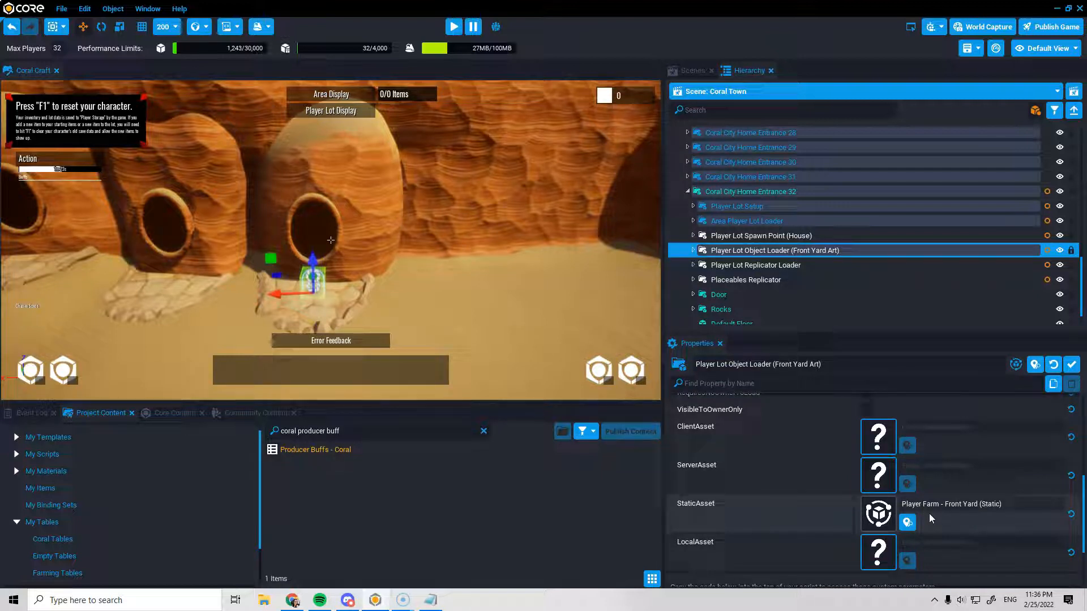
{"action": "right_click_drag", "start_coordinate": [287, 202], "coordinate": [333, 225]}
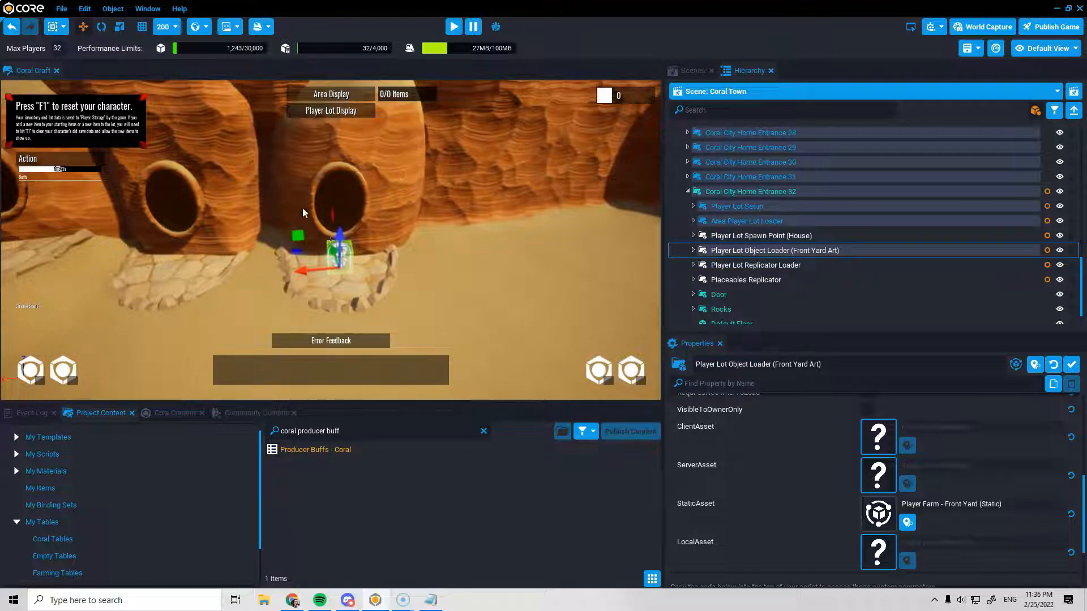
{"action": "left_click", "coordinate": [393, 273]}
{"action": "right_click_drag", "start_coordinate": [393, 273], "coordinate": [371, 283]}
{"action": "scroll", "coordinate": [849, 244], "scroll_direction": "up", "scroll_amount": 5}
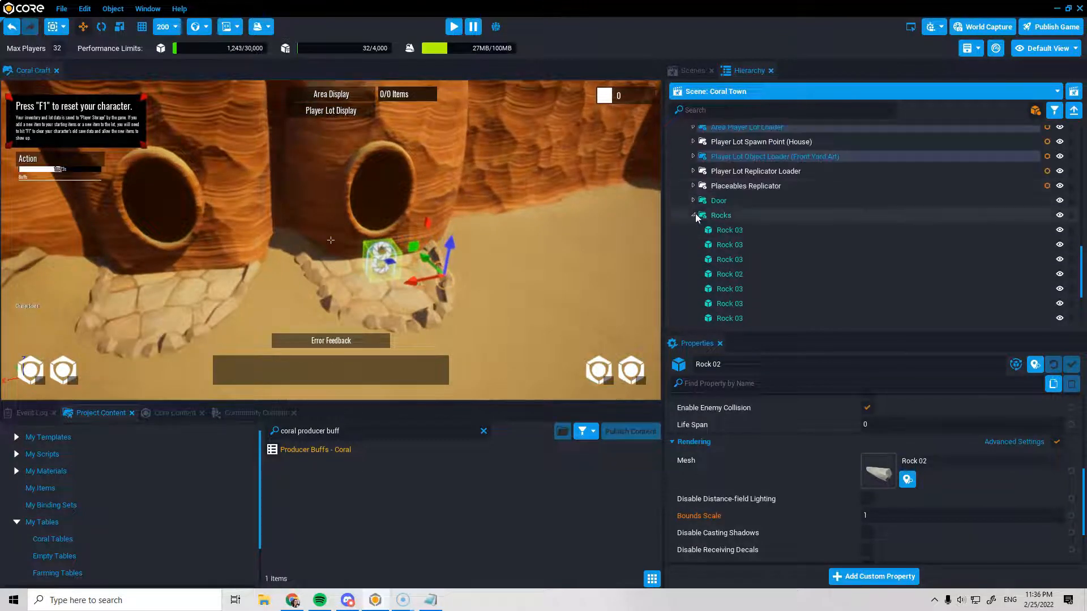
{"action": "left_click", "coordinate": [694, 216]}
{"action": "left_click", "coordinate": [735, 259]}
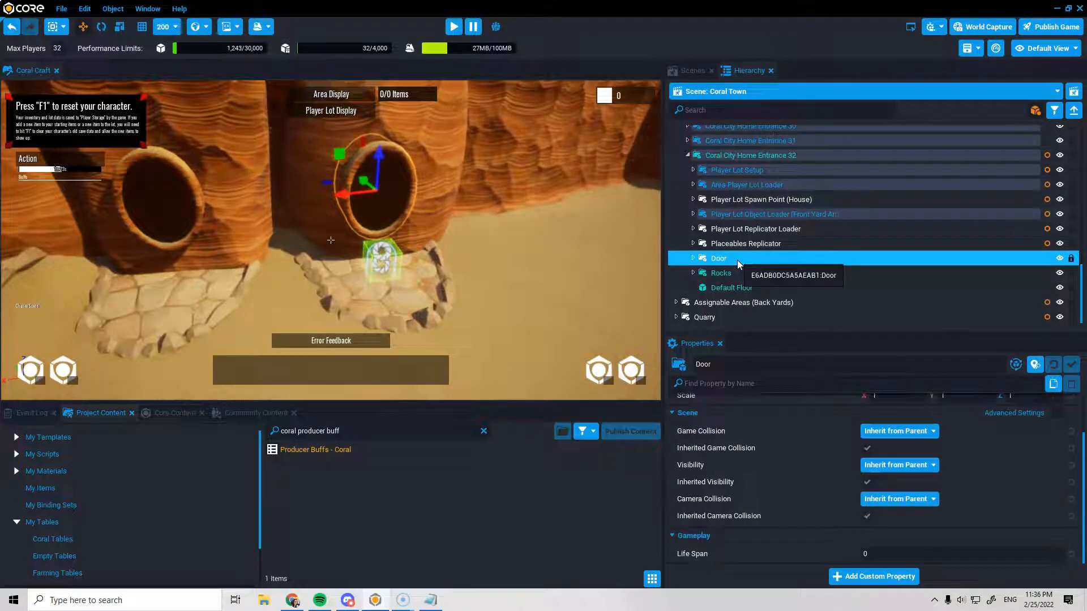
{"action": "scroll", "coordinate": [753, 227], "scroll_direction": "up", "scroll_amount": 1}
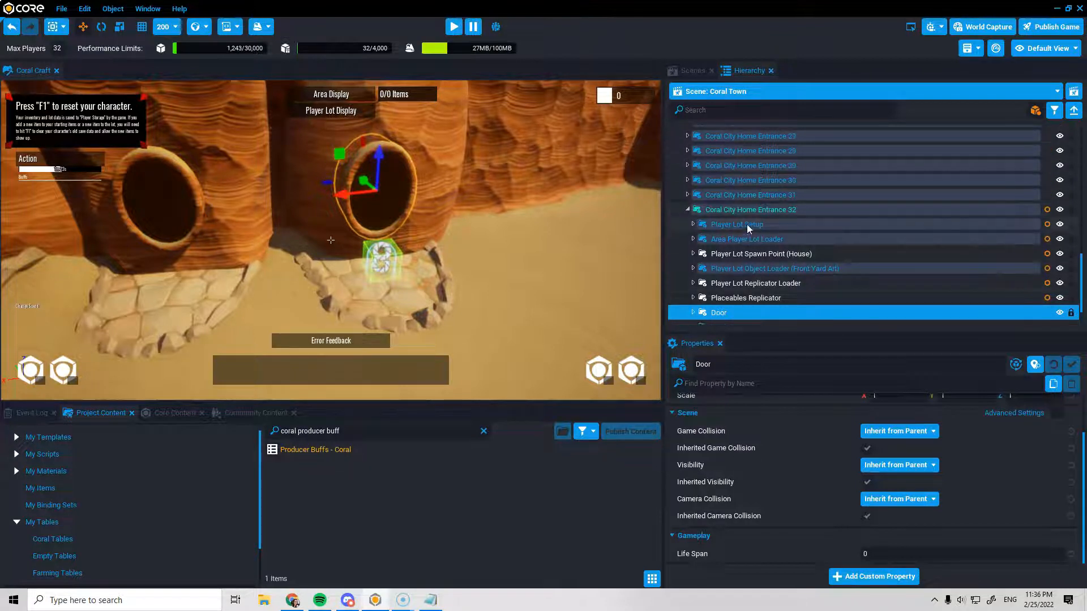
Step: Create a new group inside Coral City Home Entrance 32 and place it directly above Door
{"action": "right_click", "coordinate": [755, 214]}
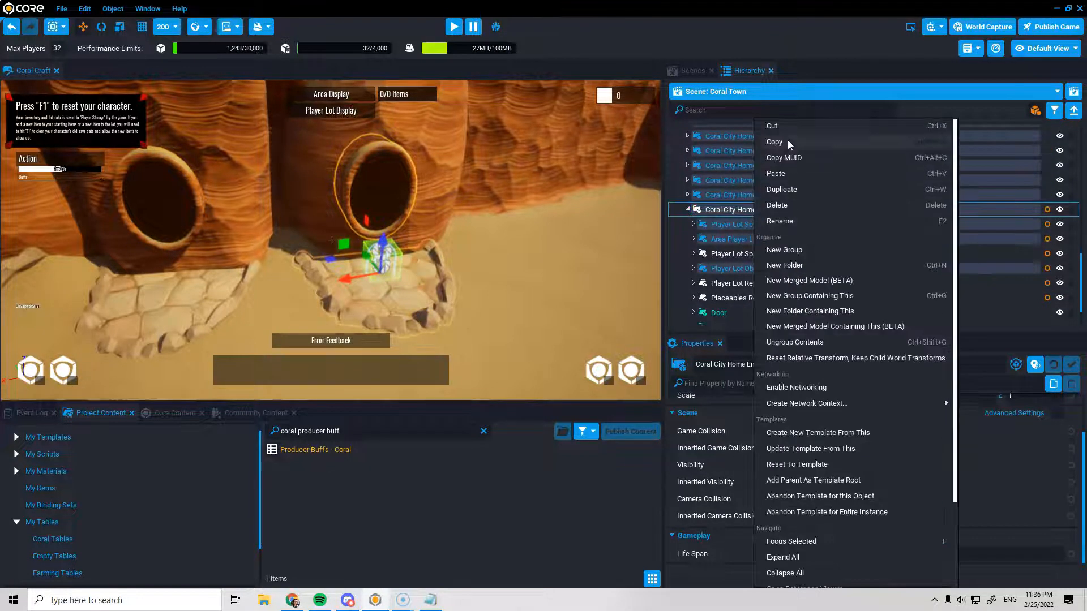
{"action": "left_click", "coordinate": [813, 254]}
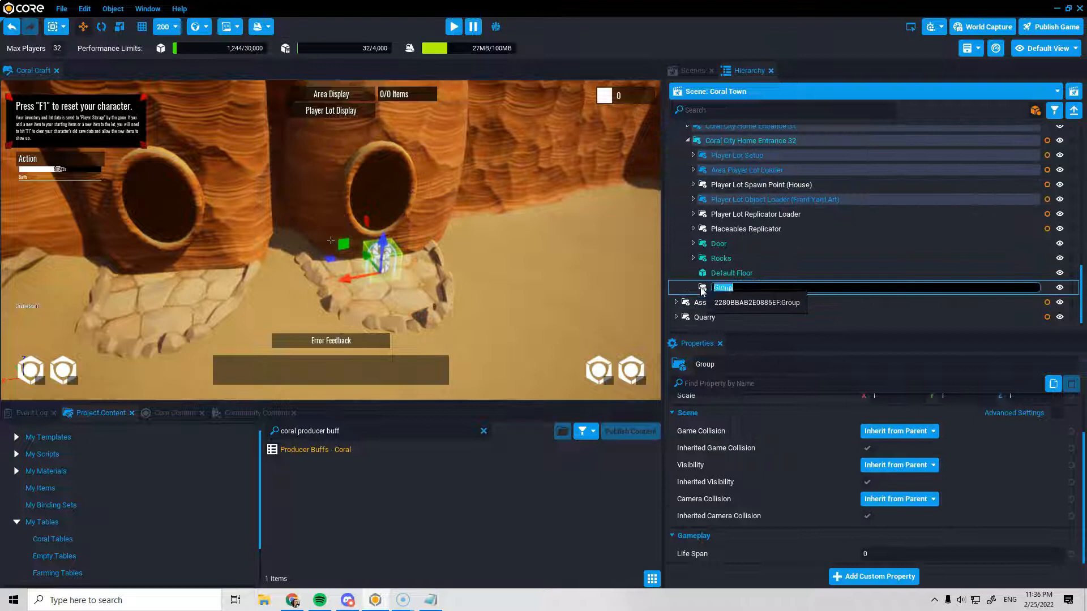
{"action": "left_click_drag", "start_coordinate": [708, 233], "coordinate": [709, 235]}
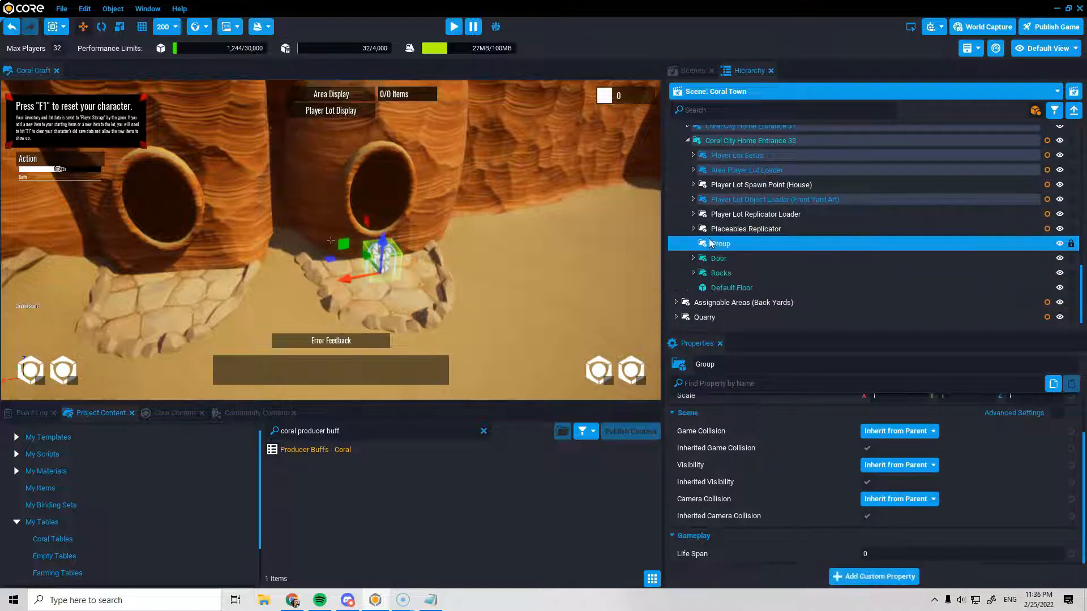
Step: Rename the new group as Area - House Entrance
{"action": "right_click", "coordinate": [743, 244]}
{"action": "left_click", "coordinate": [777, 223]}
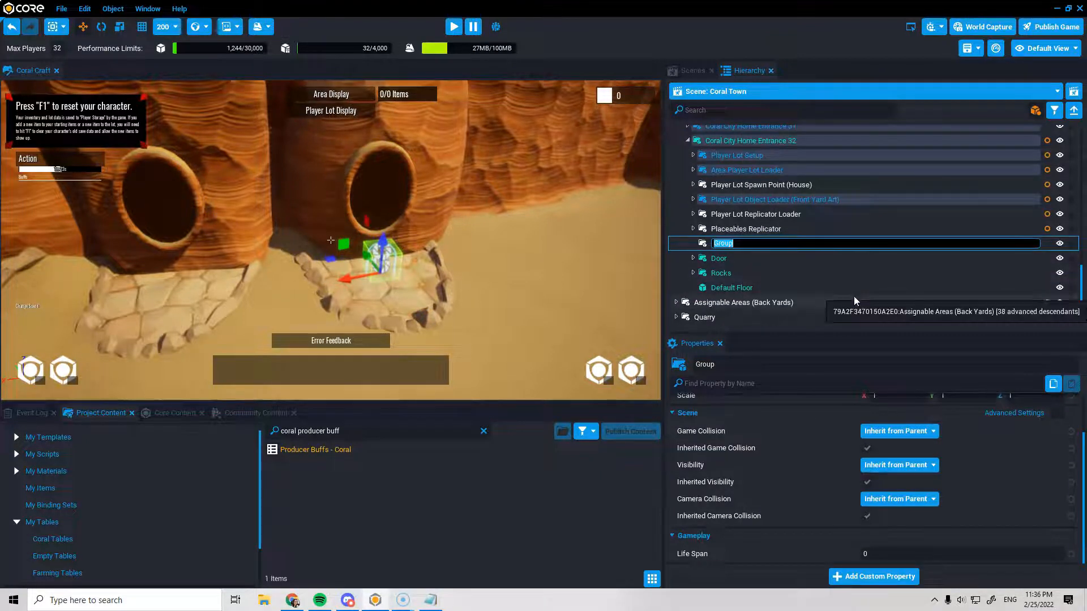
{"action": "type", "text": "Area -"}
{"action": "type", "text": " Entrance"}
{"action": "key", "text": "BackSpace"}
{"action": "key", "text": "BackSpace"}
{"action": "key", "text": "BackSpace"}
{"action": "key", "text": "BackSpace"}
{"action": "key", "text": "BackSpace"}
{"action": "key", "text": "BackSpace"}
{"action": "key", "text": "BackSpace"}
{"action": "key", "text": "BackSpace"}
{"action": "type", "text": "House"}
{"action": "key", "text": "BackSpace"}
{"action": "key", "text": "BackSpace"}
{"action": "key", "text": "BackSpace"}
{"action": "key", "text": "BackSpace"}
{"action": "type", "text": "ouse Entrance"}
{"action": "key", "text": "Return"}
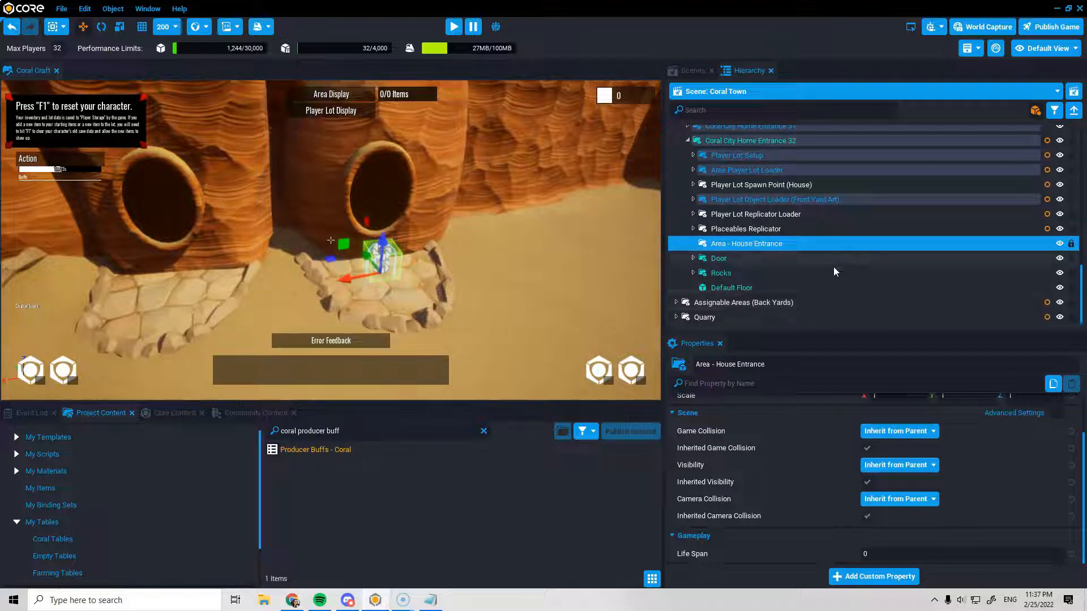
Step: Move Door, Rocks and Default Floor into the Area - House Entrance group
{"action": "left_click", "coordinate": [747, 259]}
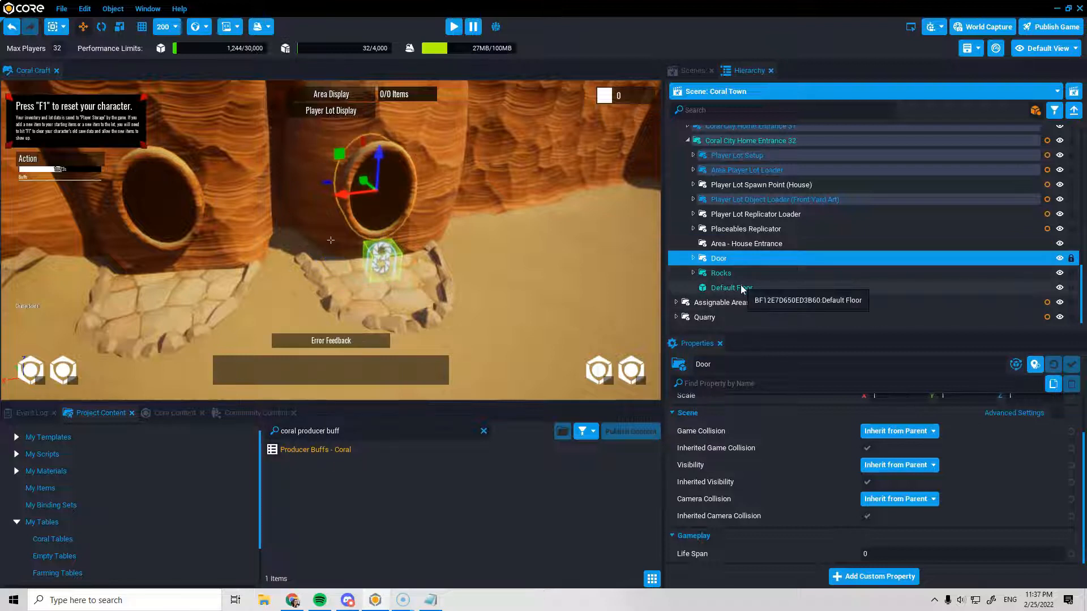
{"action": "left_click", "coordinate": [742, 289], "text": "shift"}
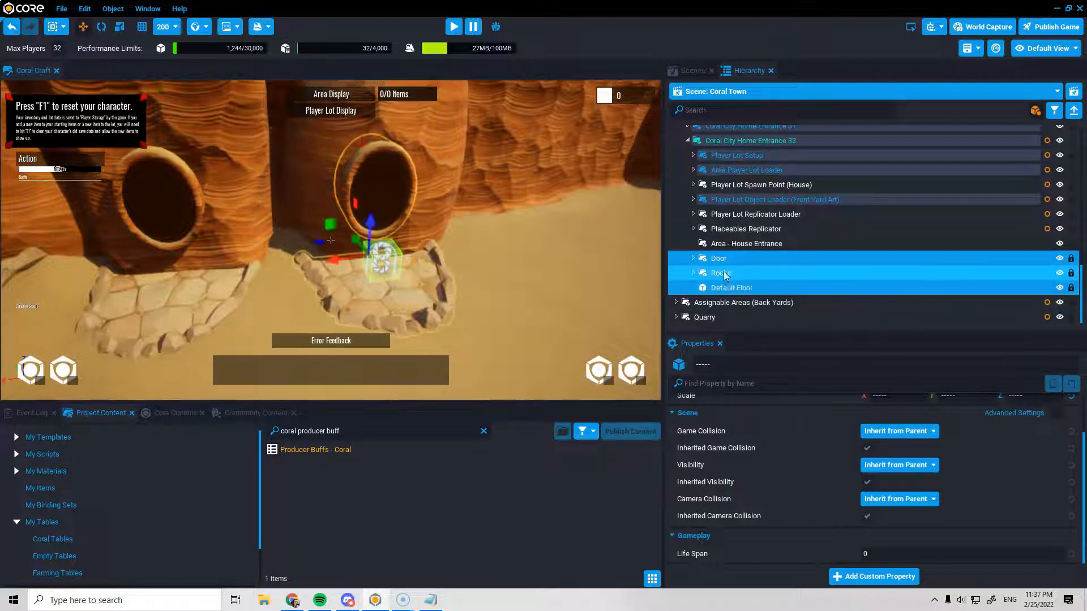
{"action": "left_click", "coordinate": [737, 288]}
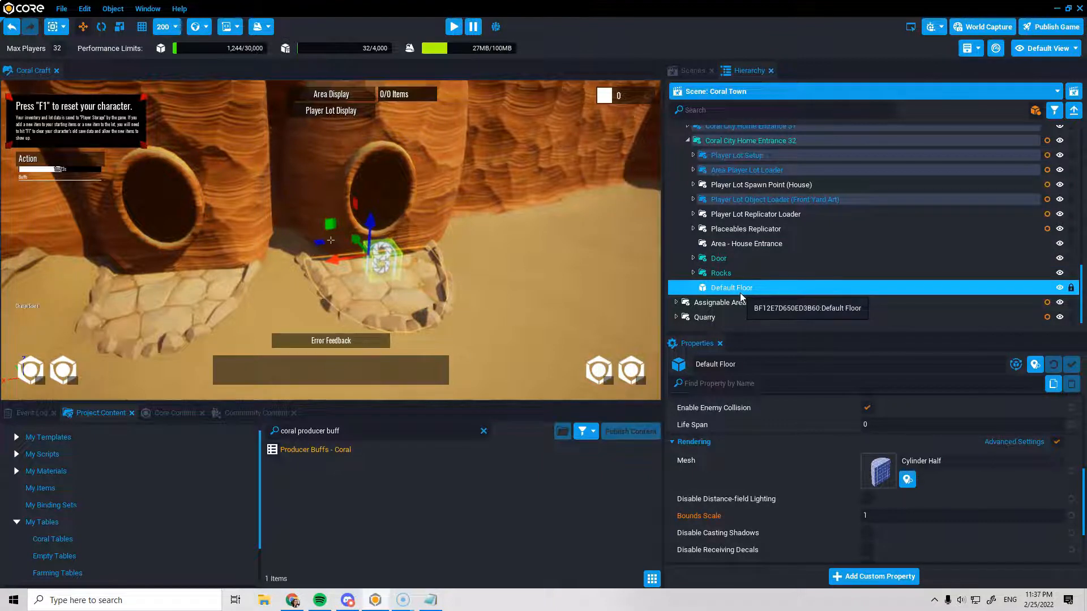
{"action": "left_click", "coordinate": [710, 259]}
{"action": "left_click", "coordinate": [713, 288], "text": "shift"}
{"action": "left_click_drag", "start_coordinate": [708, 261], "coordinate": [738, 244]}
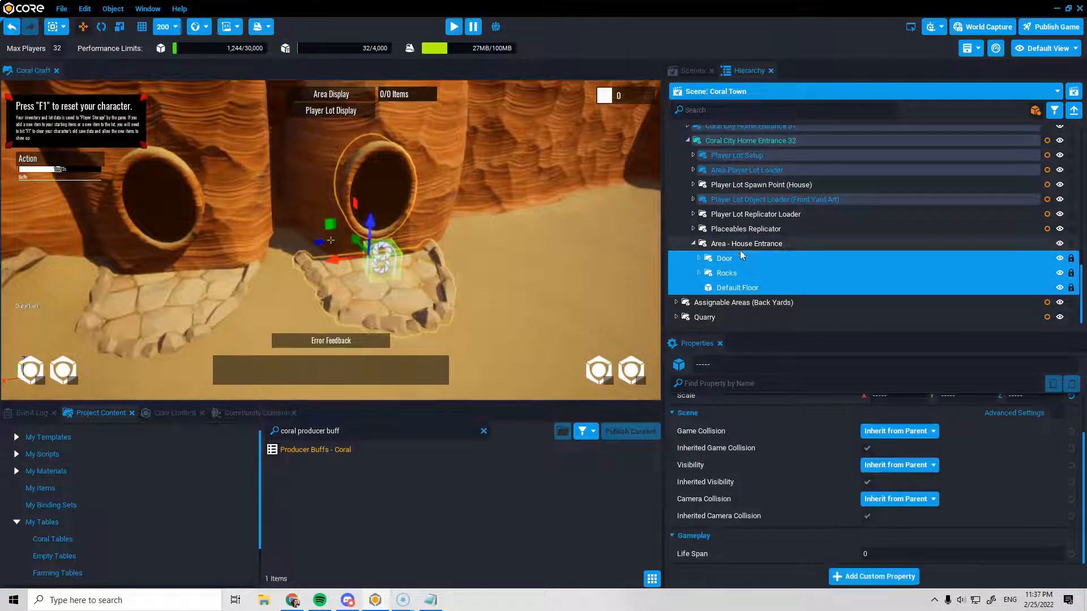
Step: Create a new template named Area - House Entrance from the group
{"action": "left_click", "coordinate": [746, 246]}
{"action": "right_click", "coordinate": [746, 246]}
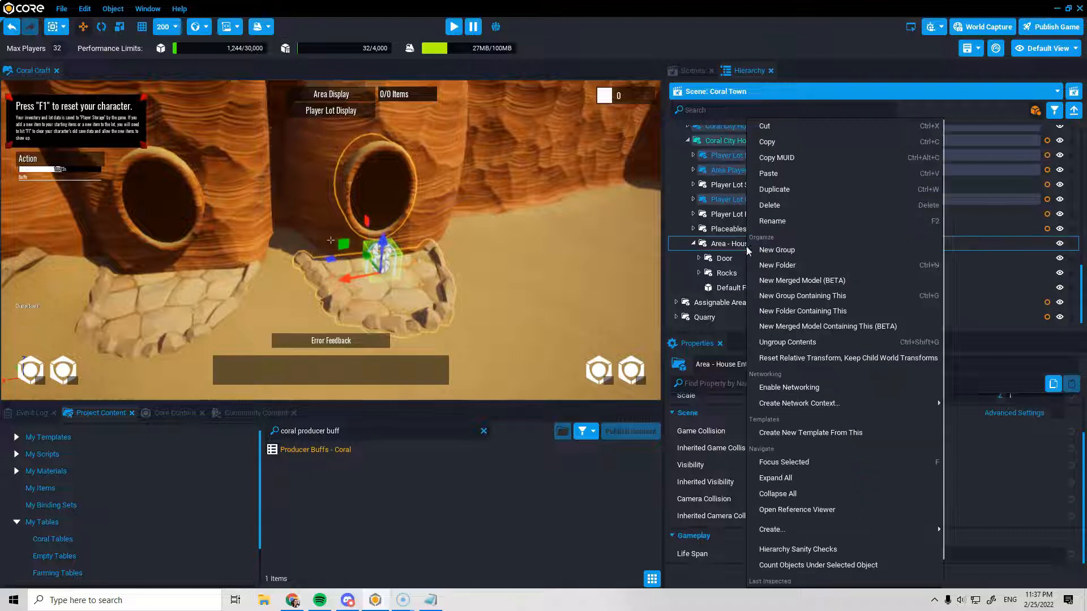
{"action": "left_click", "coordinate": [817, 433]}
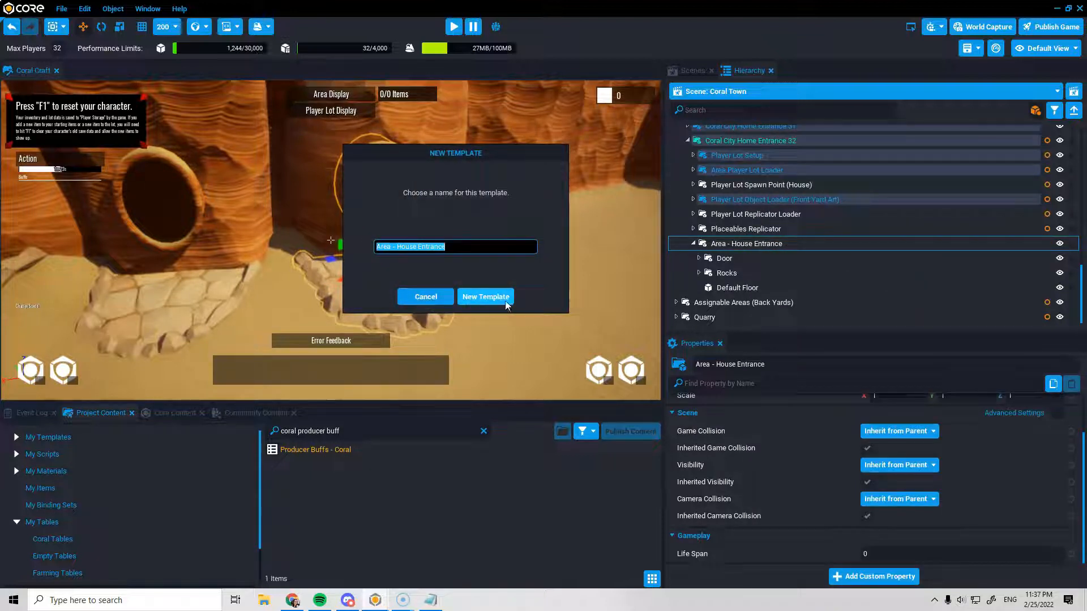
{"action": "left_click", "coordinate": [501, 298]}
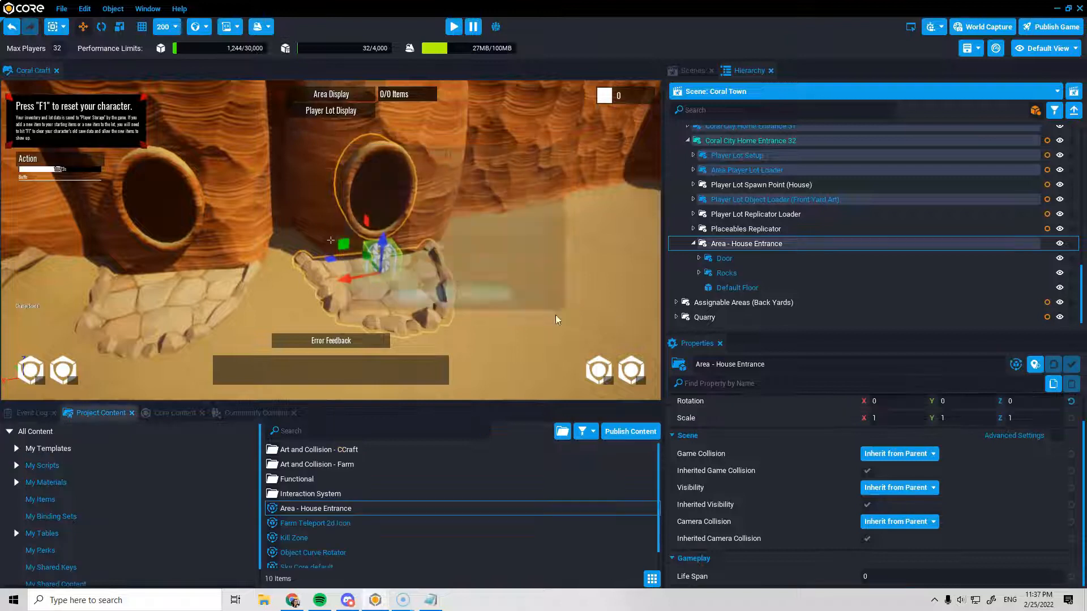
Step: Rename the Front Yard Art loader as Player Lot Object Loader (House Entrance Art) and set its StaticAsset to the Area - House Entrance template
{"action": "left_click", "coordinate": [800, 200]}
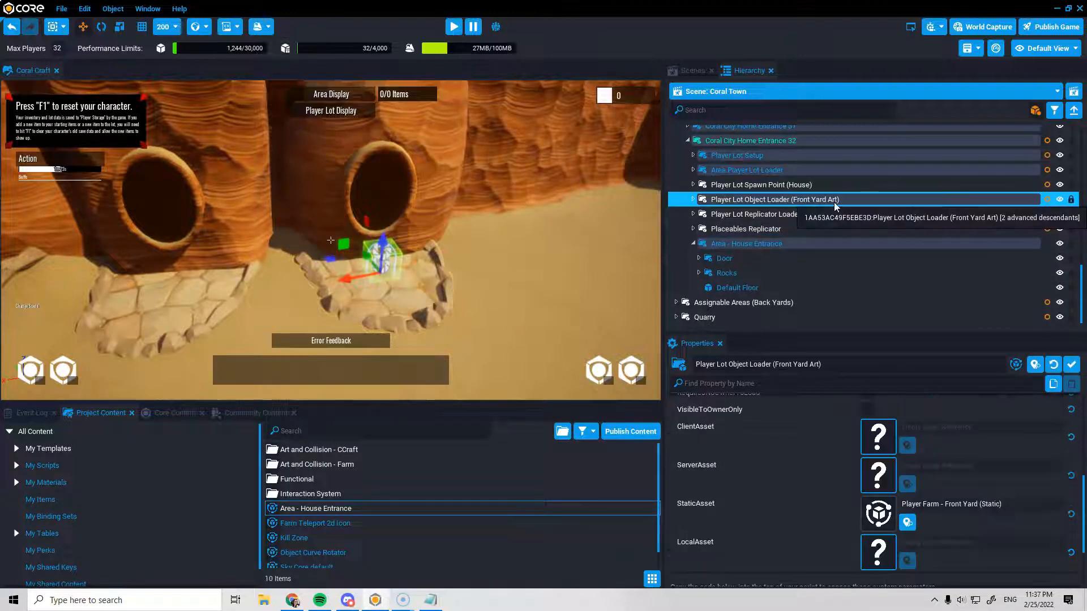
{"action": "right_click", "coordinate": [834, 200]}
{"action": "left_click", "coordinate": [871, 222]}
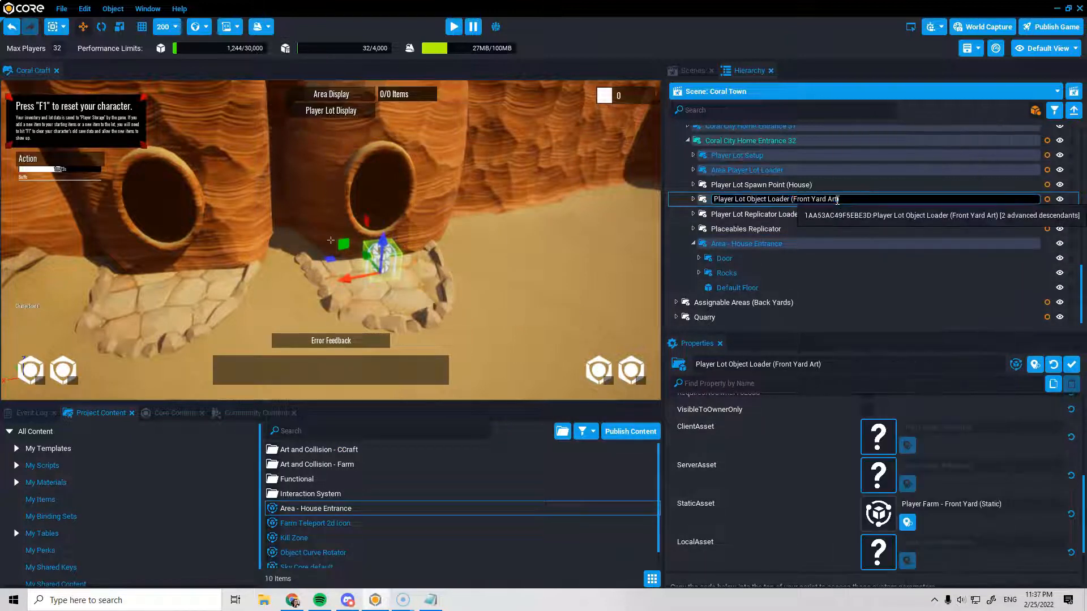
{"action": "key", "text": "BackSpace"}
{"action": "key", "text": "BackSpace"}
{"action": "key", "text": "BackSpace"}
{"action": "key", "text": "BackSpace"}
{"action": "key", "text": "BackSpace"}
{"action": "key", "text": "BackSpace"}
{"action": "key", "text": "BackSpace"}
{"action": "key", "text": "BackSpace"}
{"action": "key", "text": "BackSpace"}
{"action": "key", "text": "BackSpace"}
{"action": "key", "text": "BackSpace"}
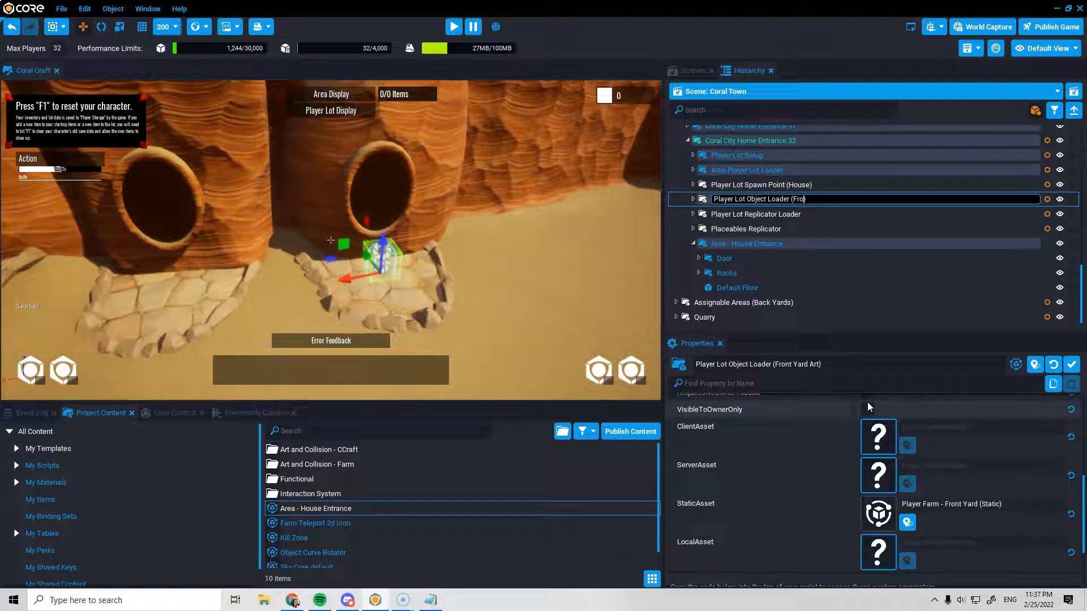
{"action": "type", "text": "House Entrance Art"}
{"action": "key", "text": "Return"}
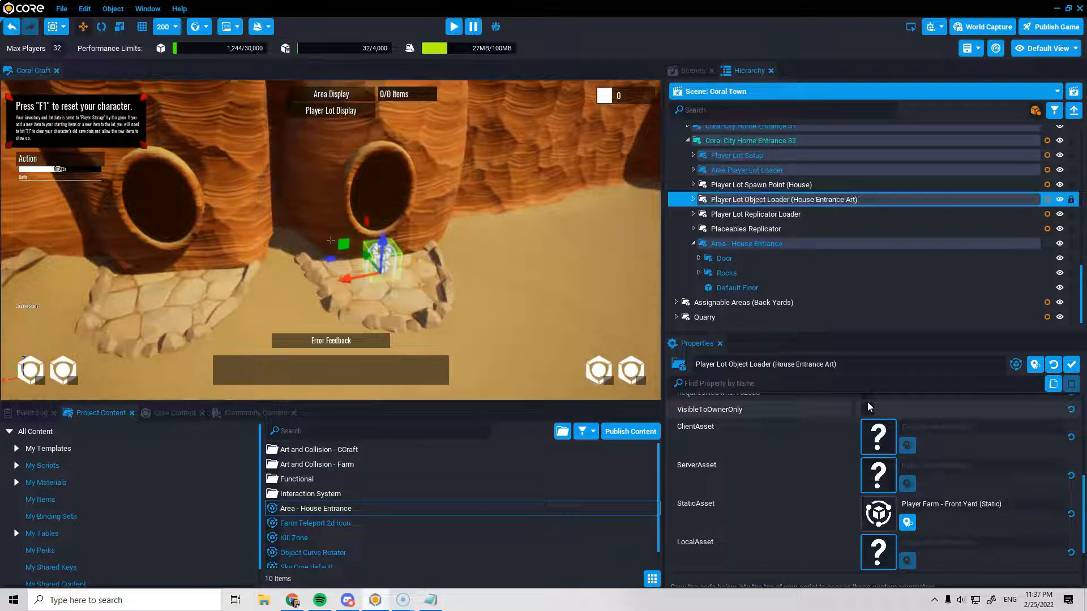
{"action": "left_click_drag", "start_coordinate": [345, 509], "coordinate": [887, 516]}
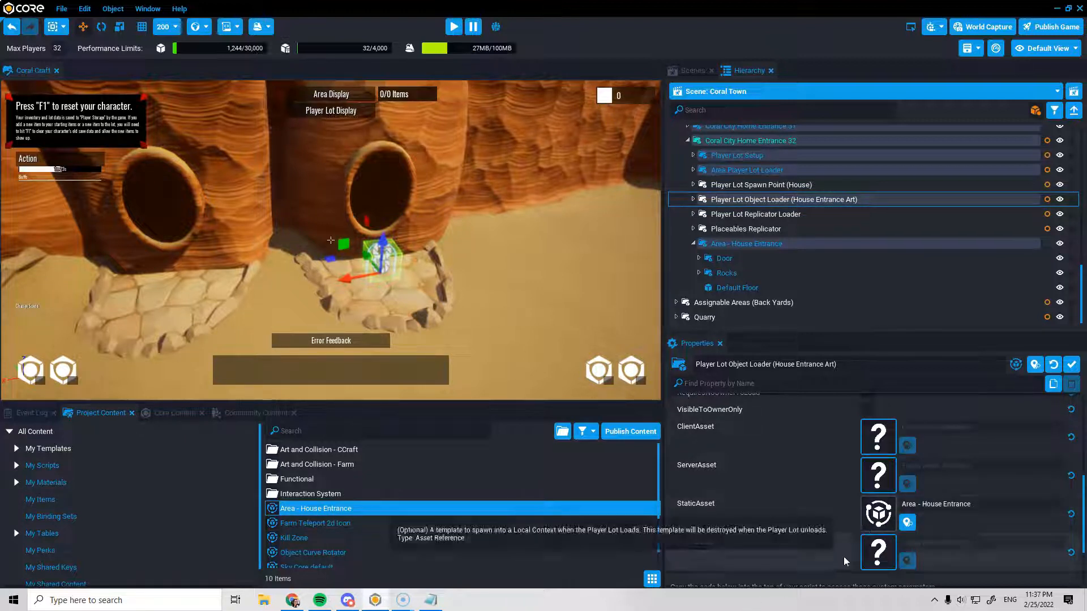
Step: Rename the Area - House Entrance template as Area - House Entrance (Static)
{"action": "right_click", "coordinate": [352, 510]}
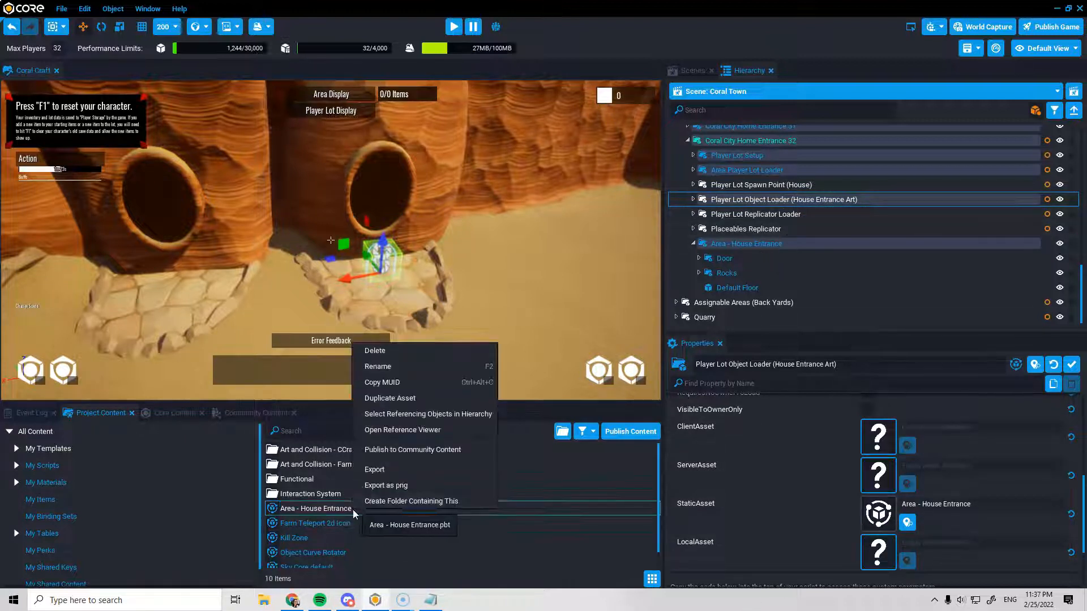
{"action": "left_click", "coordinate": [378, 366]}
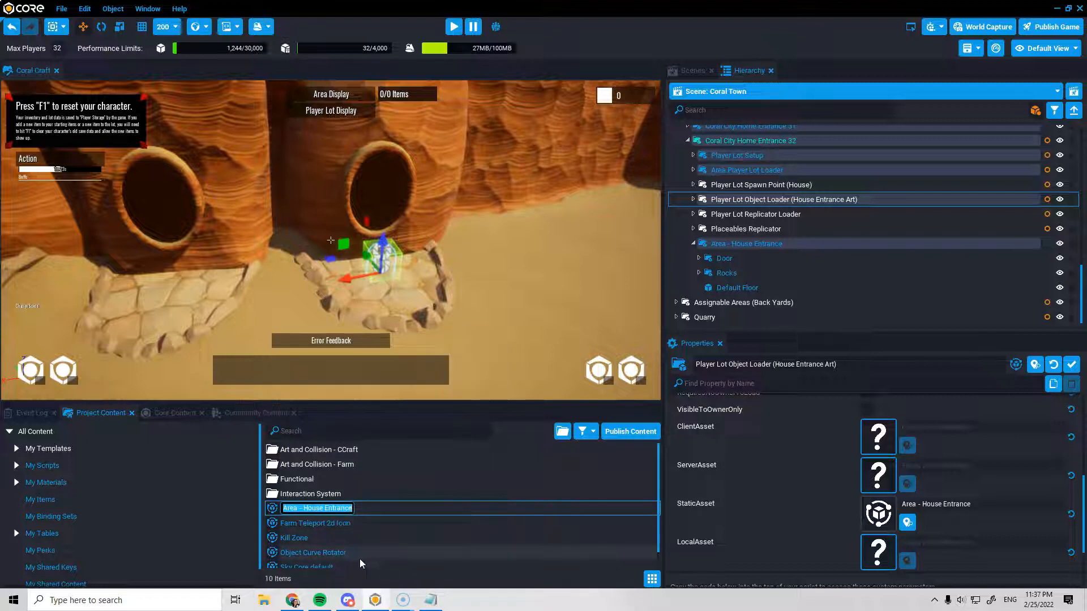
{"action": "key", "text": "End"}
{"action": "type", "text": "(Static)"}
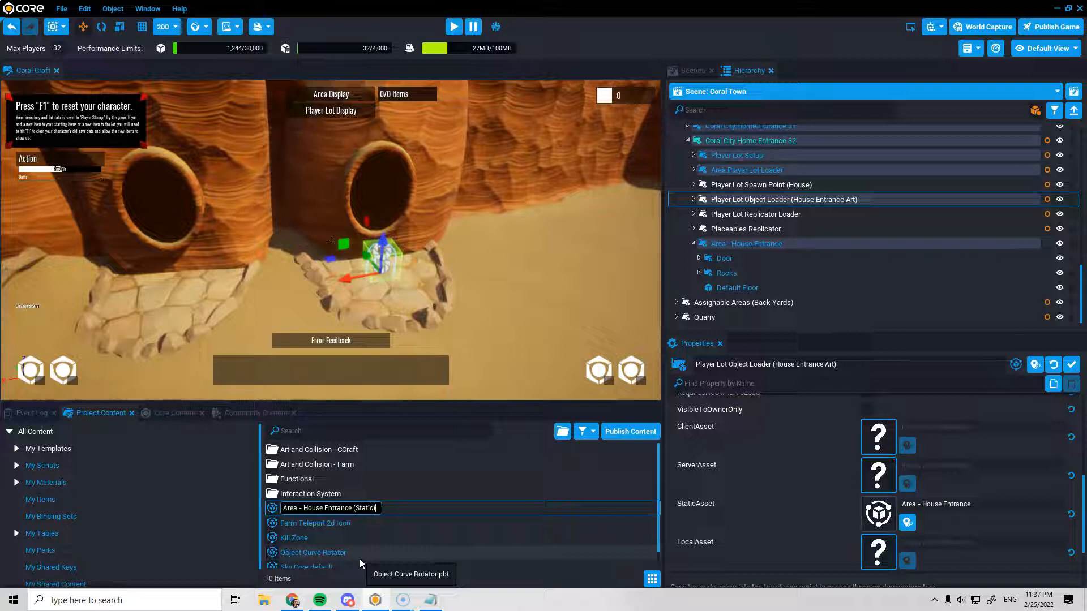
{"action": "key", "text": "Return"}
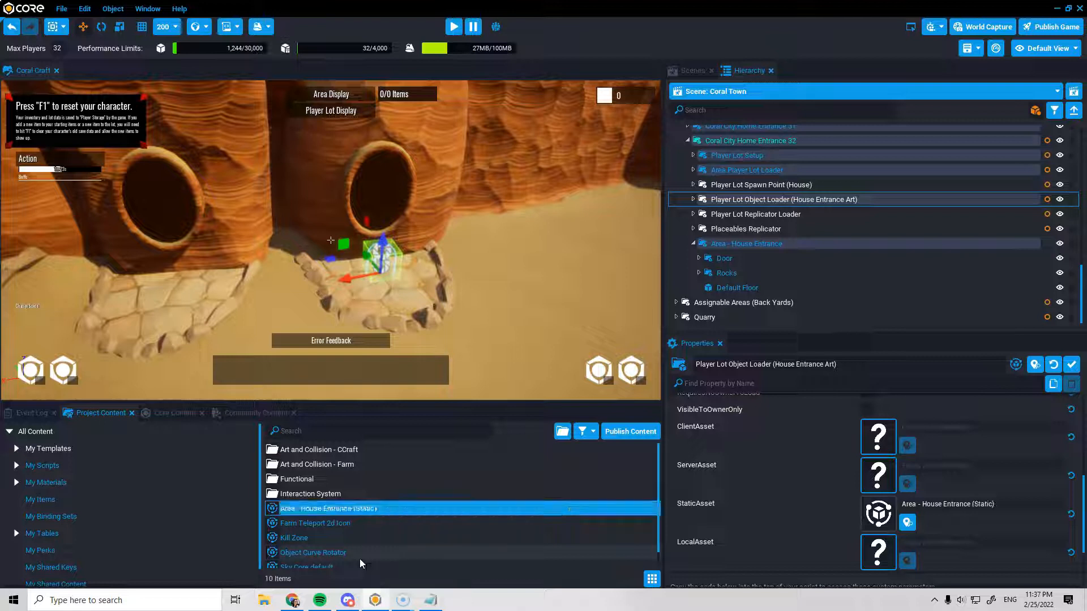
{"action": "left_click", "coordinate": [747, 249]}
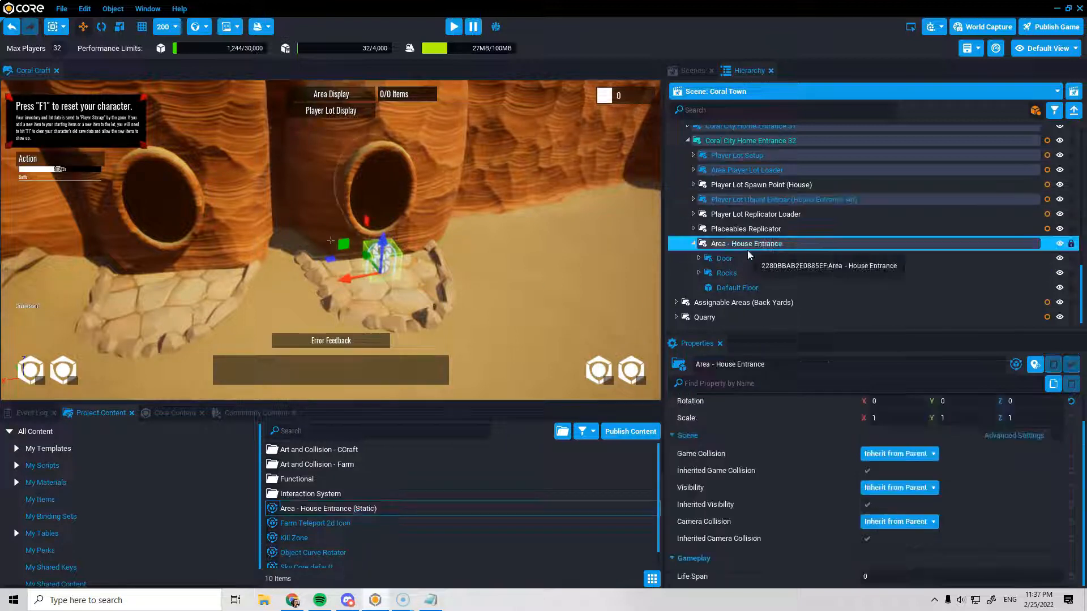
{"action": "right_click", "coordinate": [752, 245]}
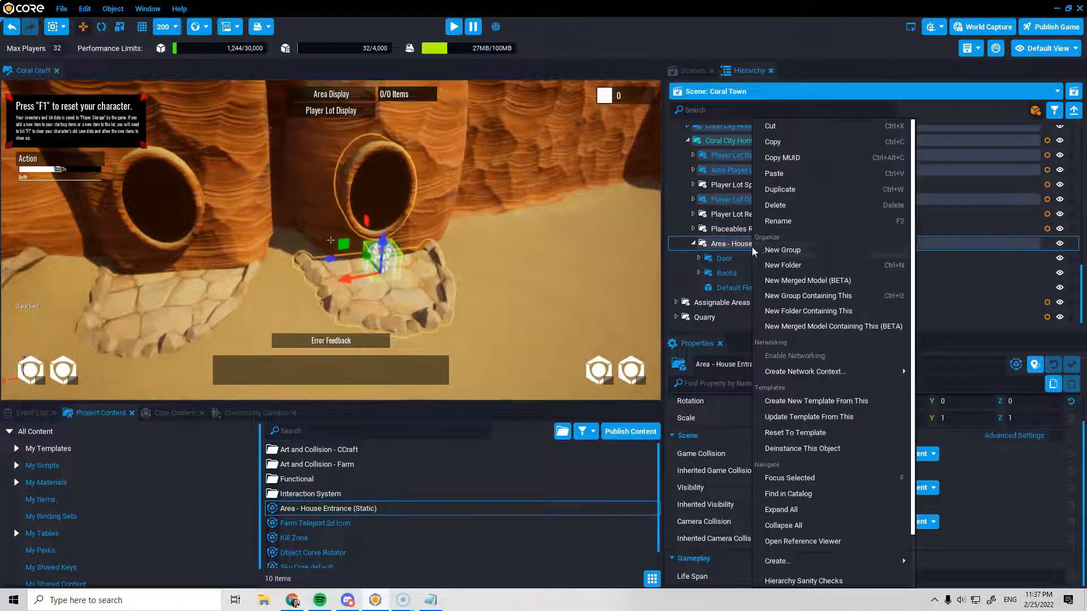
{"action": "left_click", "coordinate": [773, 206]}
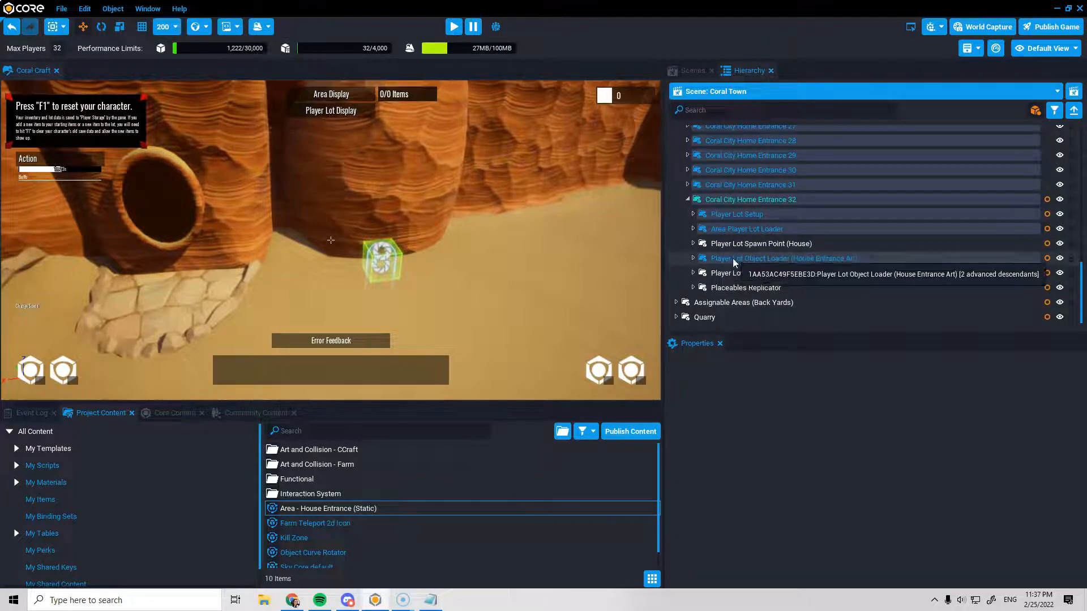
{"action": "key", "text": "ctrl+z"}
{"action": "mouse_move", "coordinate": [466, 238]}
{"action": "right_mouse_down"}
{"action": "mouse_move", "coordinate": [531, 227]}
{"action": "mouse_move", "coordinate": [470, 236]}
{"action": "right_mouse_up"}
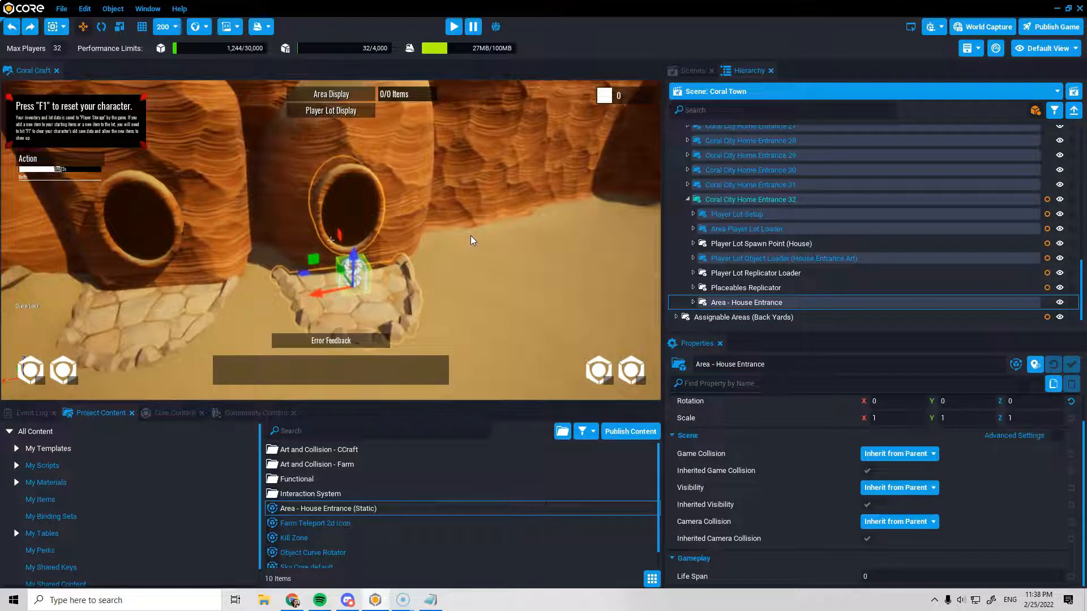
{"action": "left_click", "coordinate": [693, 260]}
{"action": "left_click", "coordinate": [693, 260]}
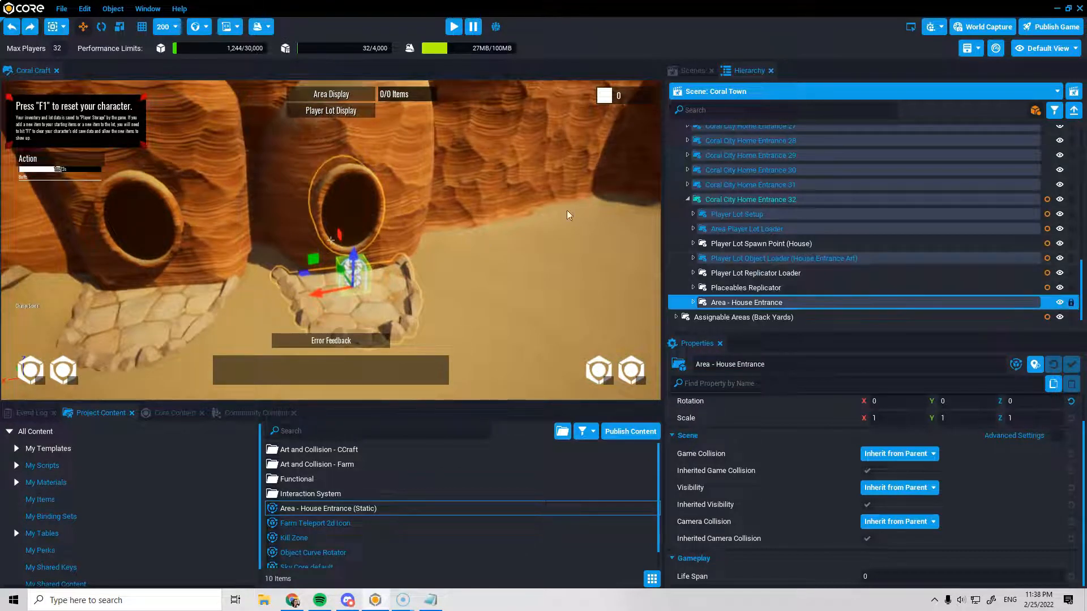
Step: Check the custom properties of Placeables Replicator and Player Lot Spawn Point (House), and consult the LotEntance.txt notes in Notepad
{"action": "left_click", "coordinate": [733, 289]}
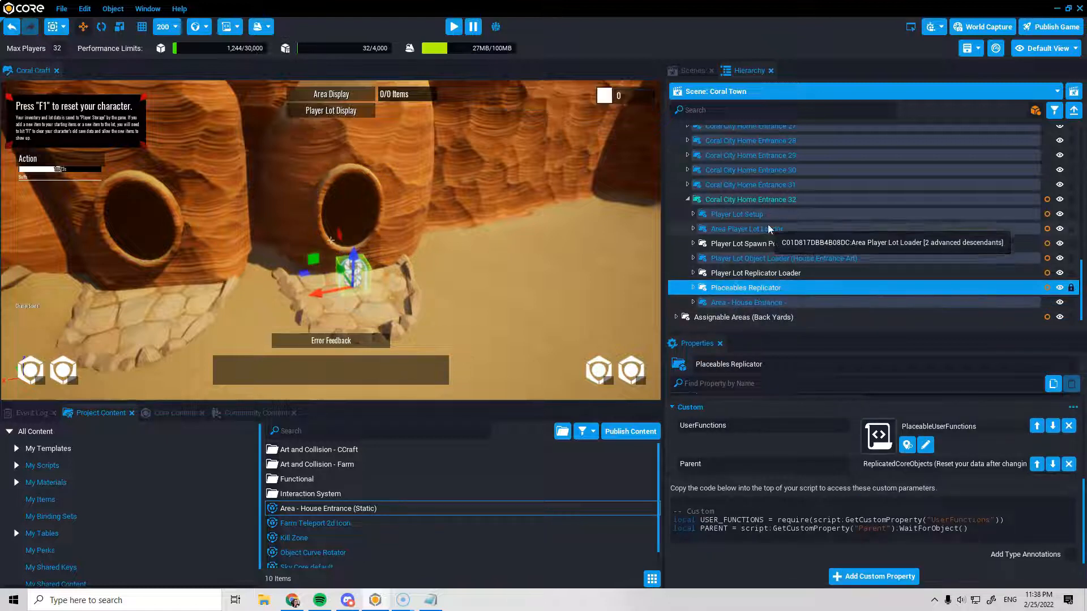
{"action": "left_click", "coordinate": [746, 243]}
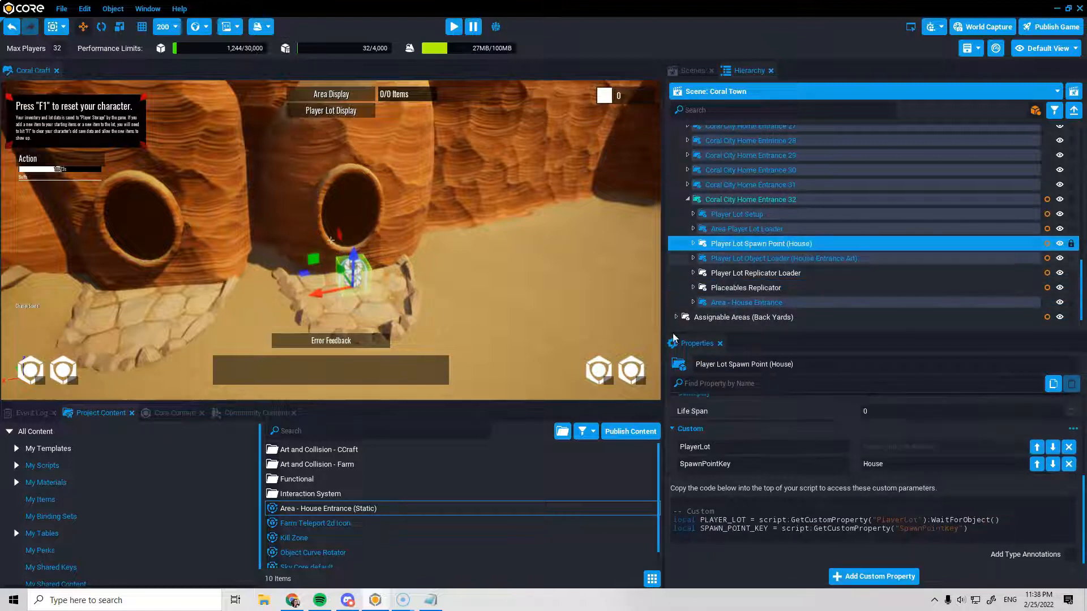
{"action": "left_click", "coordinate": [886, 464]}
{"action": "key", "text": "alt+Tab"}
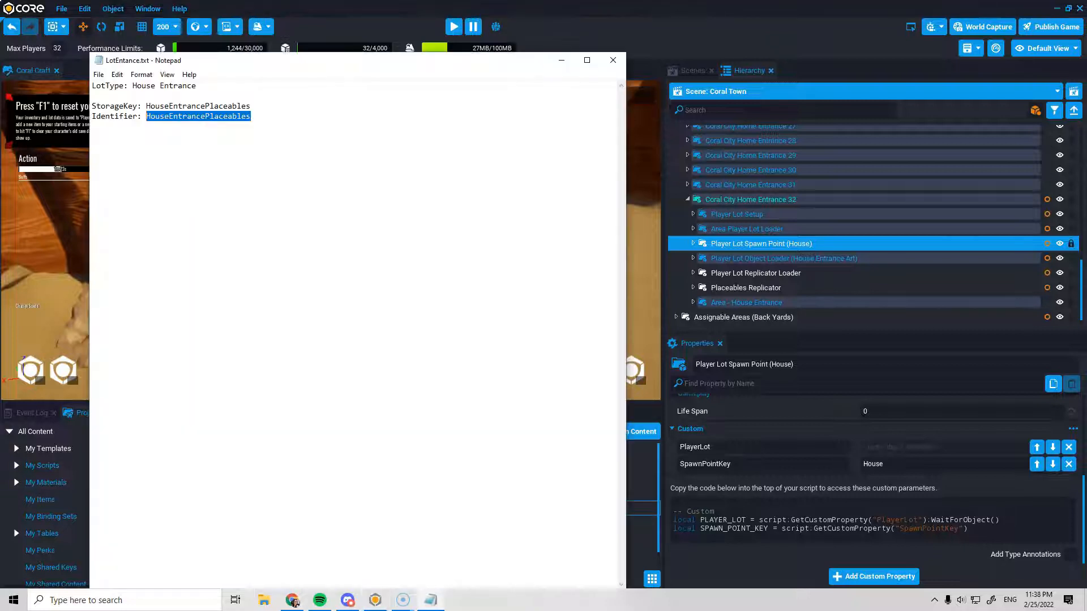
{"action": "left_click", "coordinate": [331, 124]}
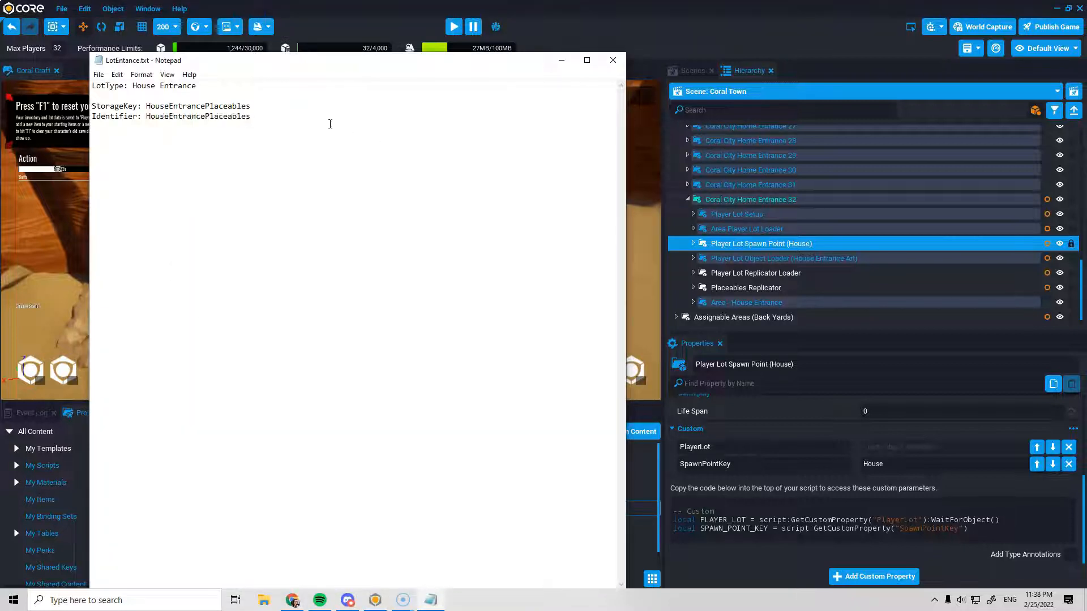
{"action": "key", "text": "Return"}
{"action": "left_click", "coordinate": [561, 60]}
Step: Hide the advanced objects in the hierarchy and check the Area Player Lot Loader's ResetLotOnUnload property
{"action": "left_click", "coordinate": [742, 230]}
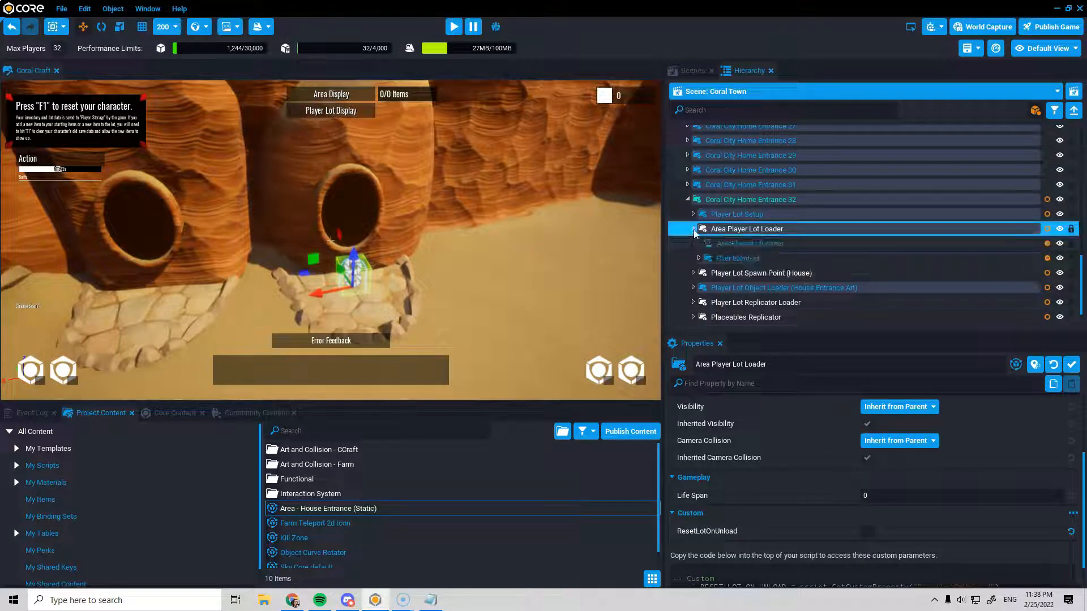
{"action": "left_click", "coordinate": [1036, 110]}
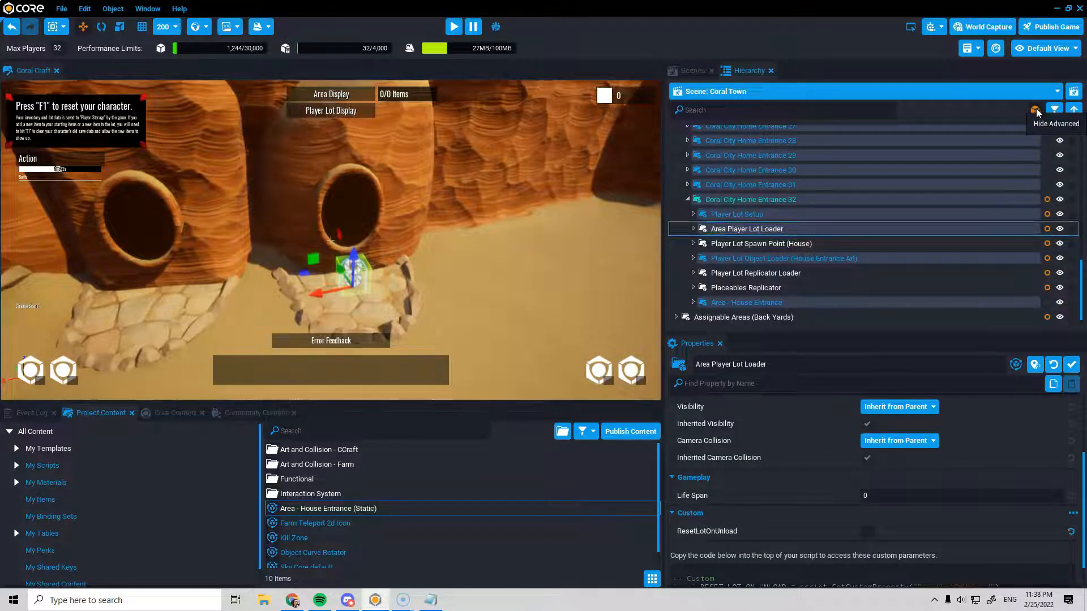
{"action": "scroll", "coordinate": [909, 489], "scroll_direction": "up", "scroll_amount": 1}
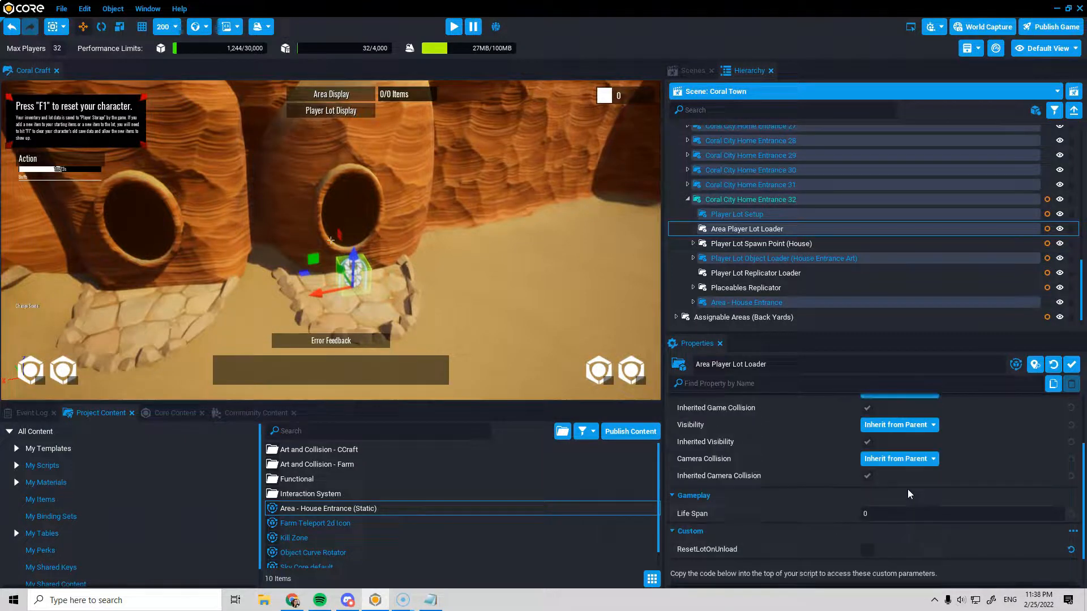
{"action": "mouse_move", "coordinate": [730, 553]}
Step: Review the properties of Player Lot Setup, Player Lot Spawn Point (House), Player Lot Replicator Loader, Placeables Replicator and Area - House Entrance
{"action": "left_click", "coordinate": [749, 216]}
{"action": "scroll", "coordinate": [964, 484], "scroll_direction": "down", "scroll_amount": 3}
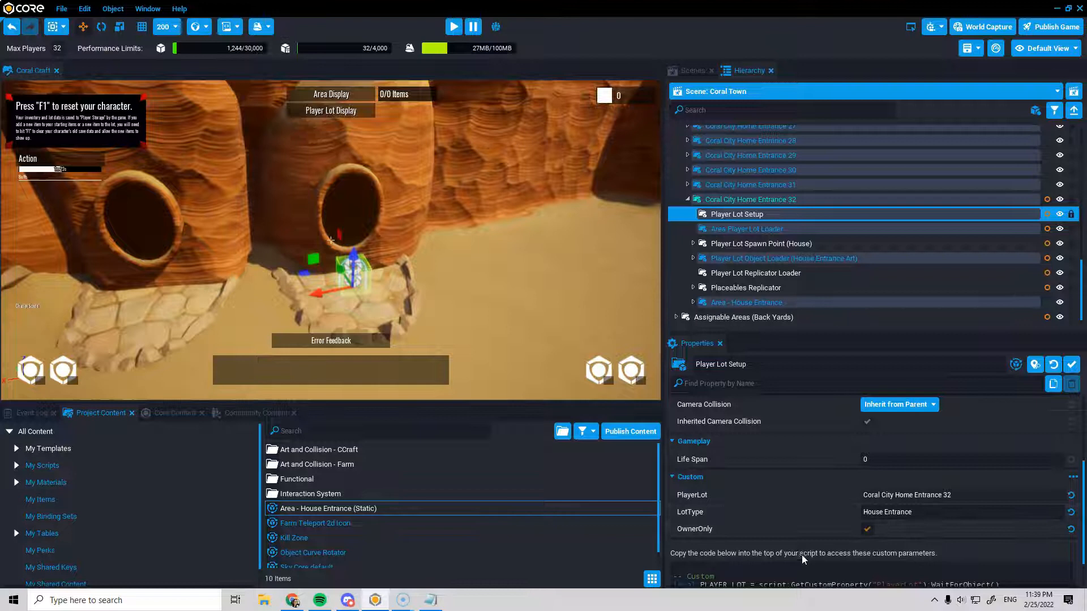
{"action": "left_click", "coordinate": [793, 243]}
{"action": "left_click", "coordinate": [762, 273]}
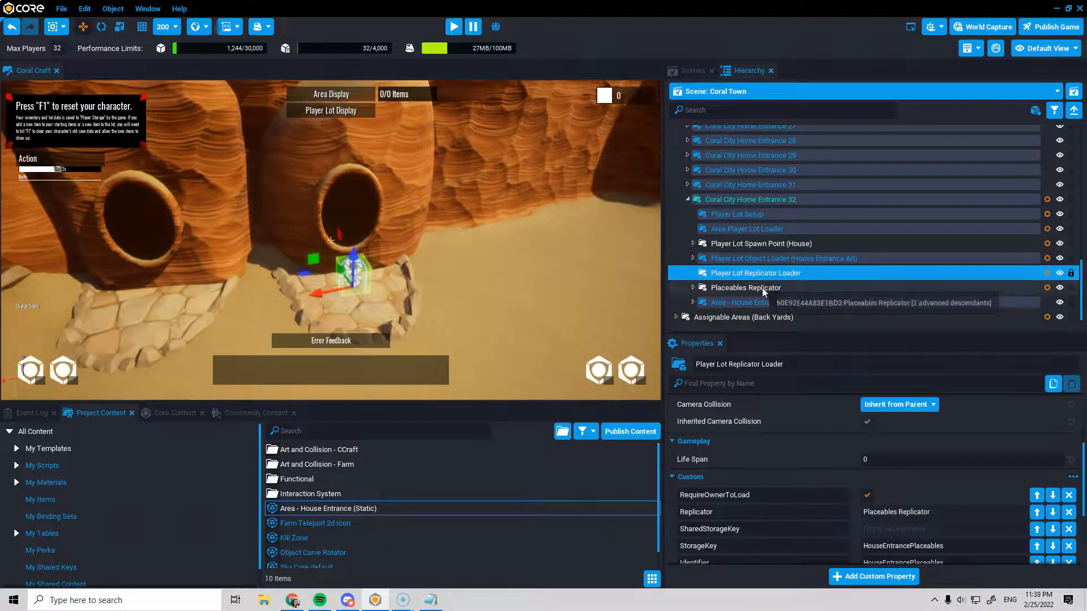
{"action": "left_click", "coordinate": [761, 289]}
{"action": "left_click", "coordinate": [761, 302]}
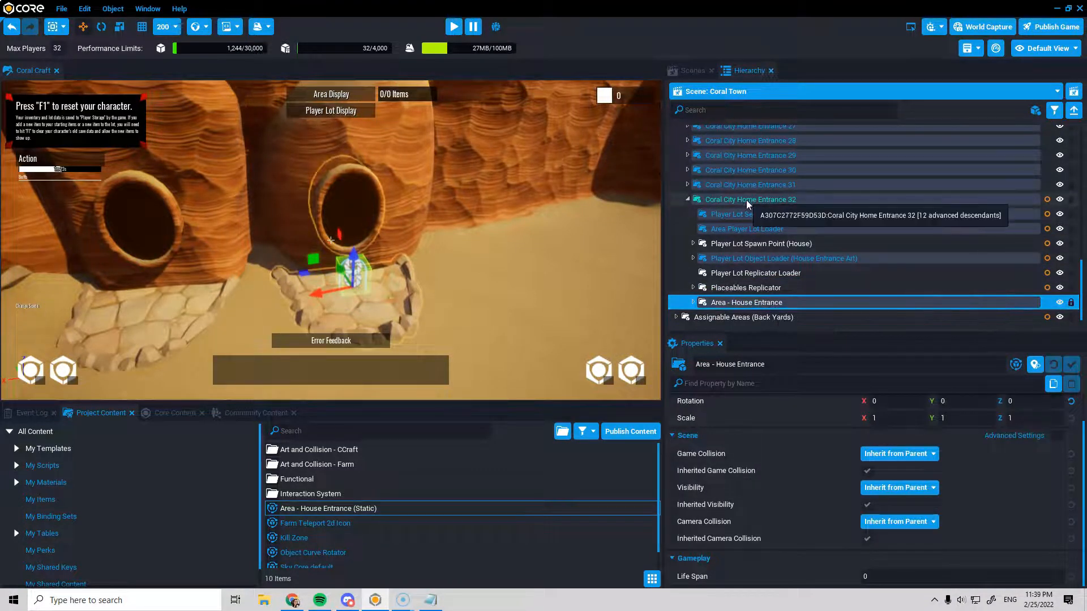
Step: Move Player Lot Spawn Point (House) away from the doorway to the outer part of the stone floor and raise it slightly
{"action": "left_click", "coordinate": [745, 244]}
{"action": "left_click_drag", "start_coordinate": [429, 273], "coordinate": [369, 252], "text": "alt"}
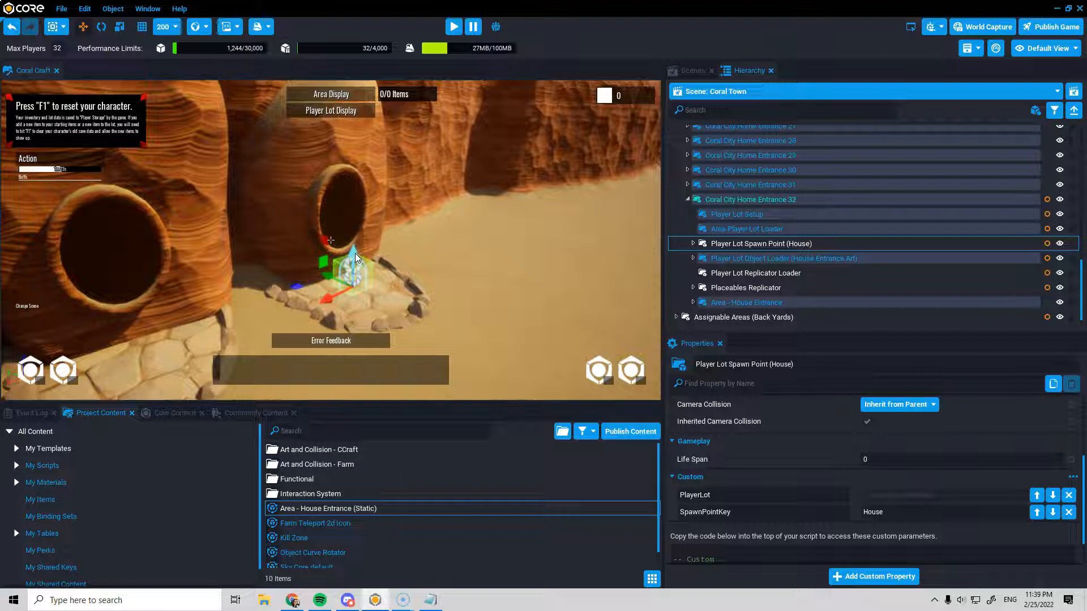
{"action": "left_click_drag", "start_coordinate": [352, 213], "coordinate": [435, 276], "text": "alt"}
{"action": "left_click_drag", "start_coordinate": [326, 243], "coordinate": [358, 261]}
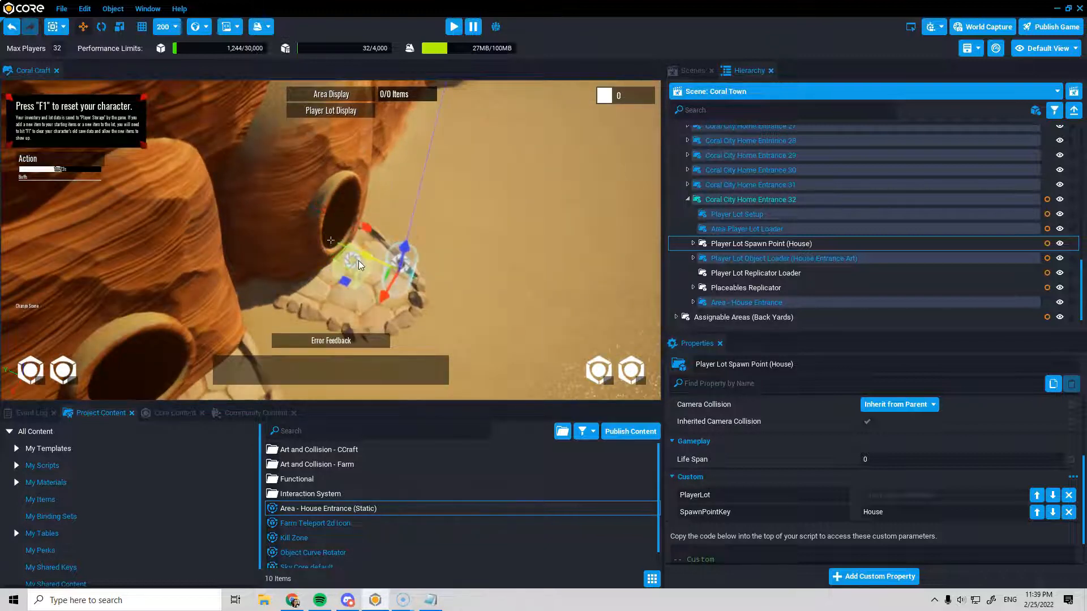
{"action": "left_click_drag", "start_coordinate": [464, 301], "coordinate": [412, 270], "text": "alt"}
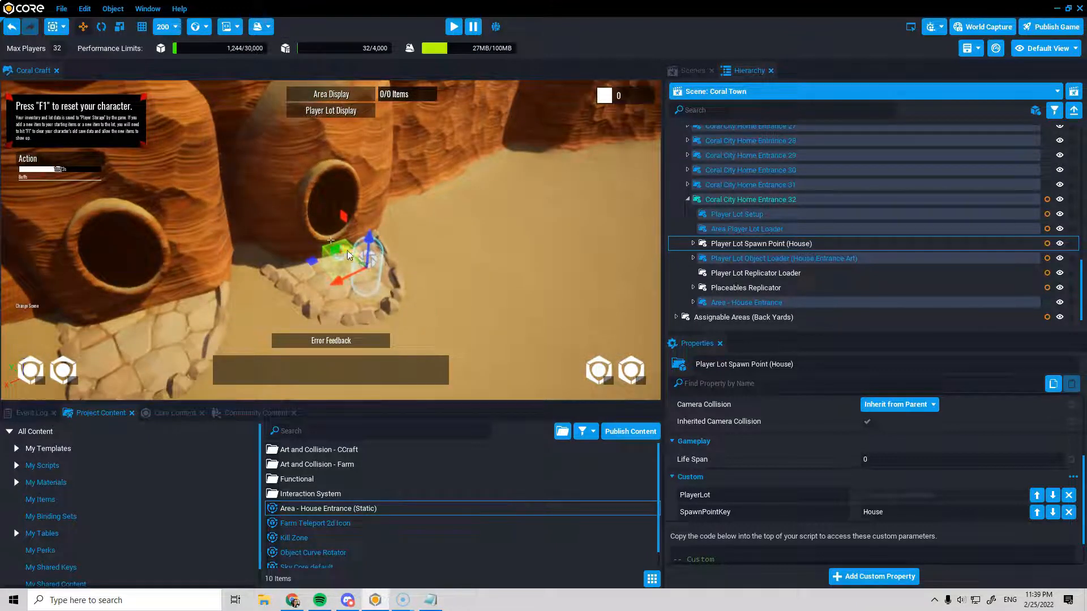
{"action": "left_click_drag", "start_coordinate": [363, 254], "coordinate": [569, 230], "text": "alt"}
{"action": "left_click_drag", "start_coordinate": [386, 207], "coordinate": [386, 199]}
{"action": "left_click_drag", "start_coordinate": [460, 240], "coordinate": [358, 258], "text": "alt"}
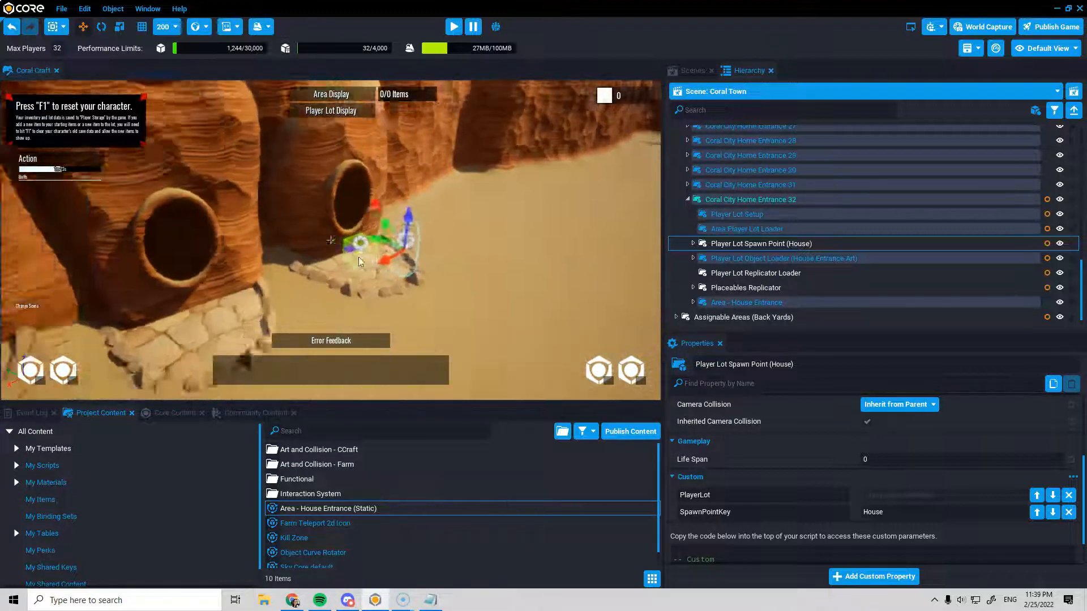
Step: Update the home entrance template from Coral City Home Entrance 32 and view the other entrances in the town
{"action": "right_click", "coordinate": [732, 198]}
{"action": "mouse_move", "coordinate": [787, 408]}
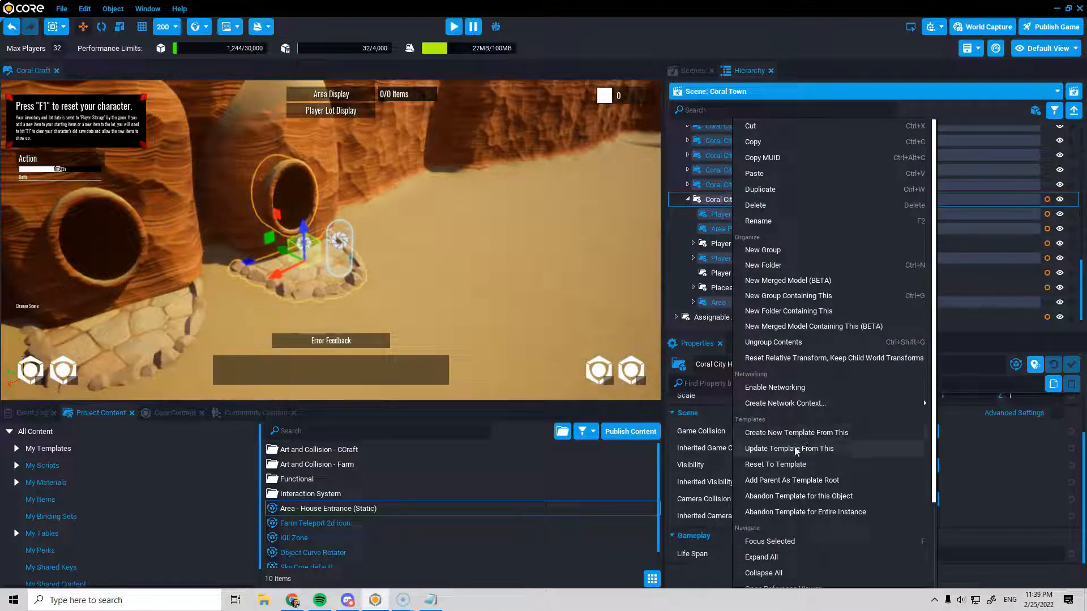
{"action": "left_click", "coordinate": [796, 449]}
{"action": "mouse_move", "coordinate": [470, 244]}
{"action": "right_mouse_down"}
{"action": "mouse_move", "coordinate": [388, 241]}
{"action": "mouse_move", "coordinate": [453, 253]}
{"action": "right_mouse_up"}
{"action": "key", "text": "s"}
{"action": "right_click_drag", "start_coordinate": [373, 234], "coordinate": [393, 258]}
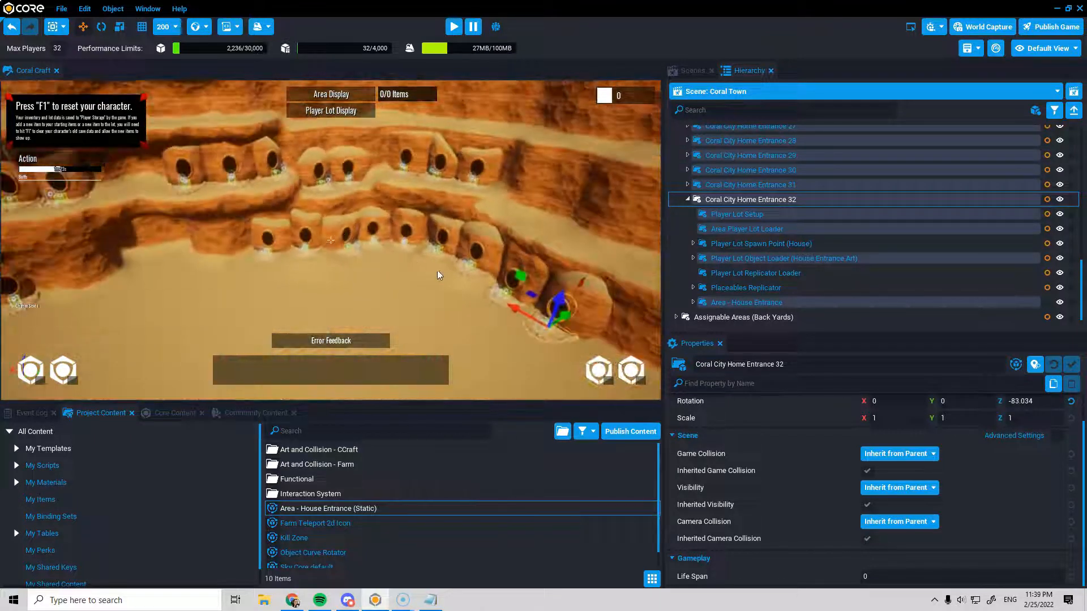
Step: Collapse Coral City Home Entrance 32 and the Player Farms (Entrances) group in the hierarchy
{"action": "left_click", "coordinate": [687, 200]}
{"action": "scroll", "coordinate": [776, 244], "scroll_direction": "up", "scroll_amount": 10}
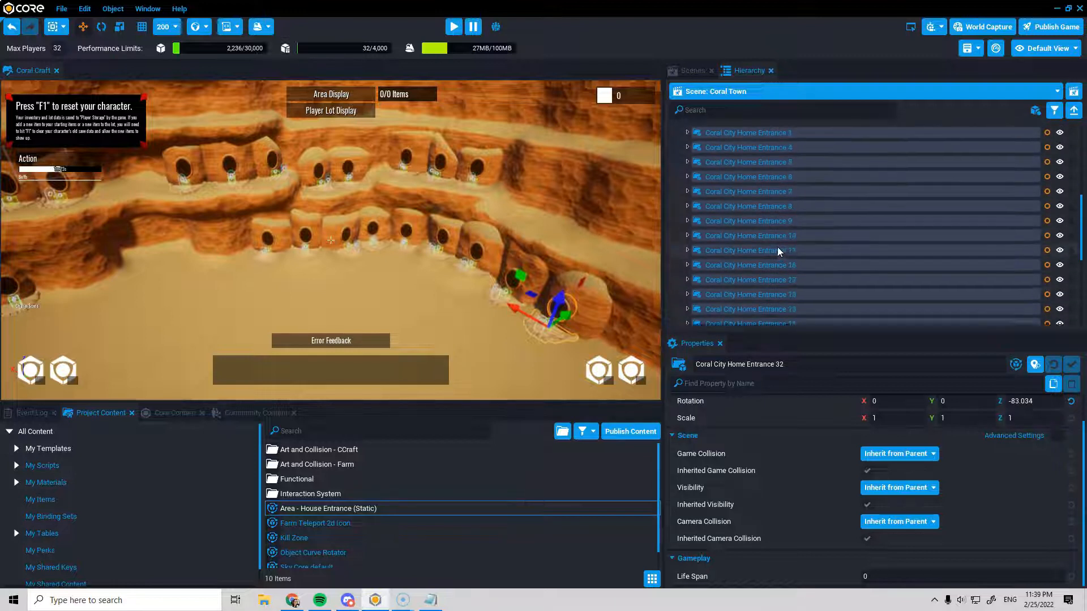
{"action": "left_click", "coordinate": [682, 252]}
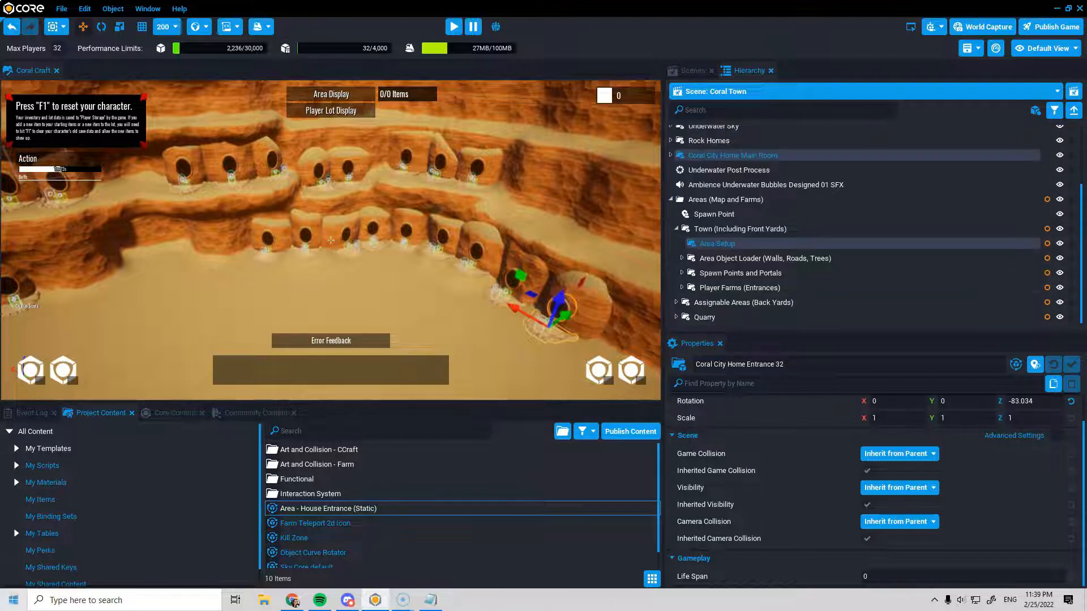